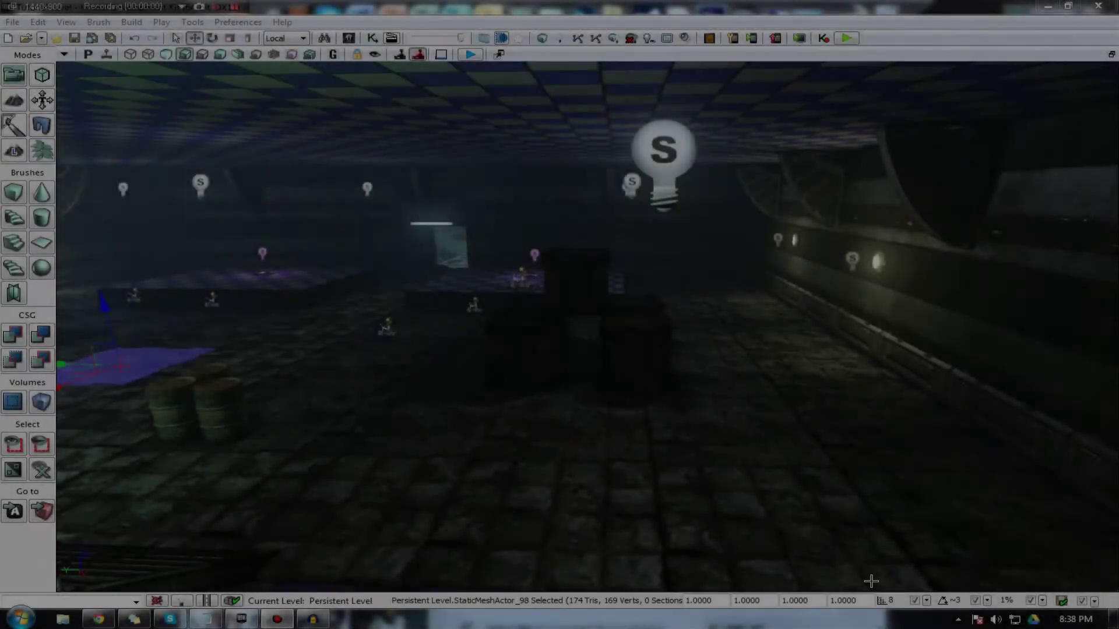
Examine the finished wall trim, wall panels and floor of the room in the perspective view.
right_click_drag(583, 583, 390, 501)
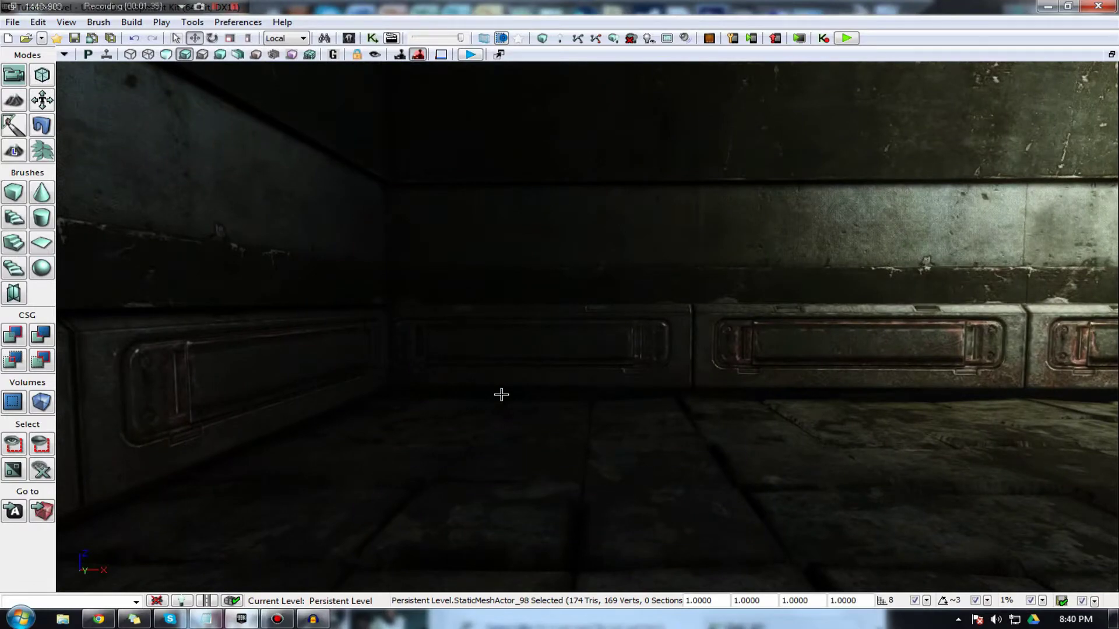
key("s")
key("d")
right_click_drag(464, 410, 513, 413)
key("s")
key("d")
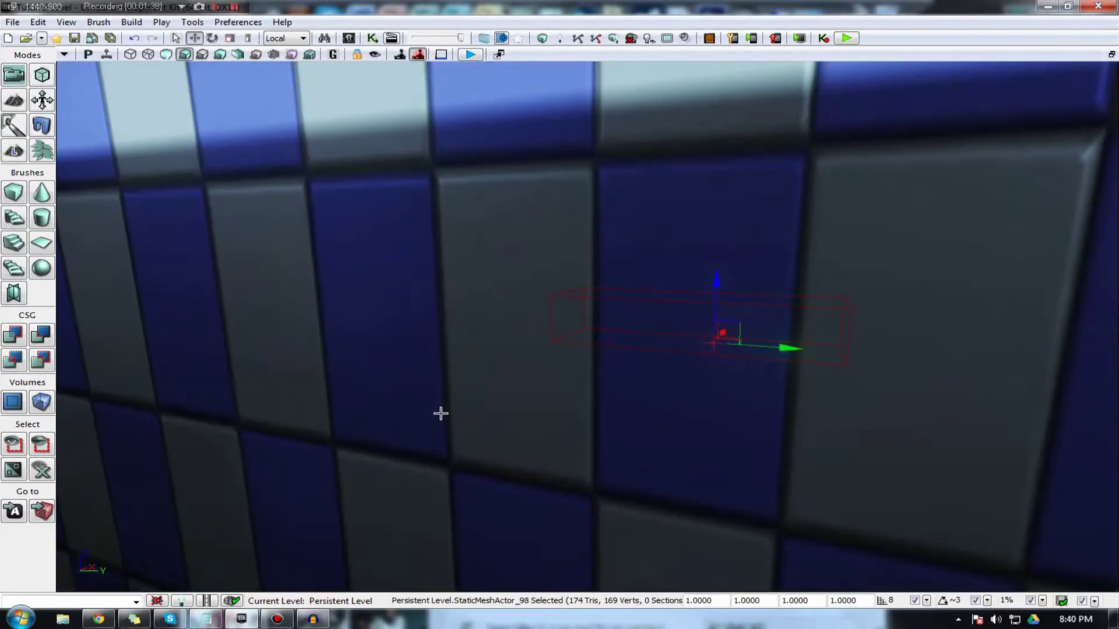
key("w")
left_click_drag(440, 413, 440, 413)
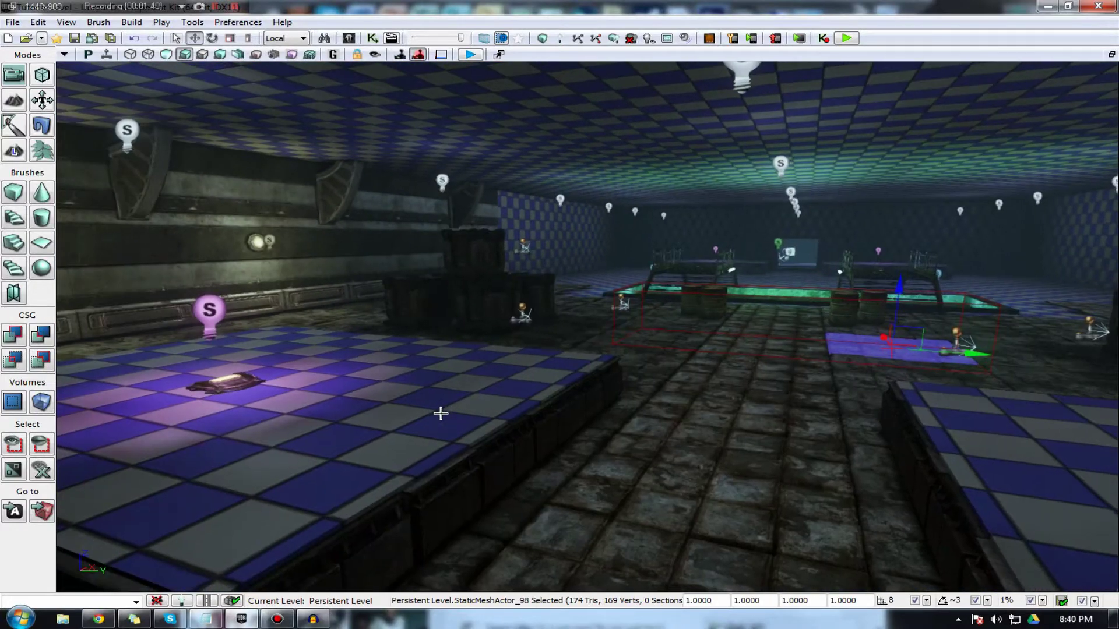
Inspect the checkered platform and its edging, and view the room toward the pool and ramps.
left_click(444, 437)
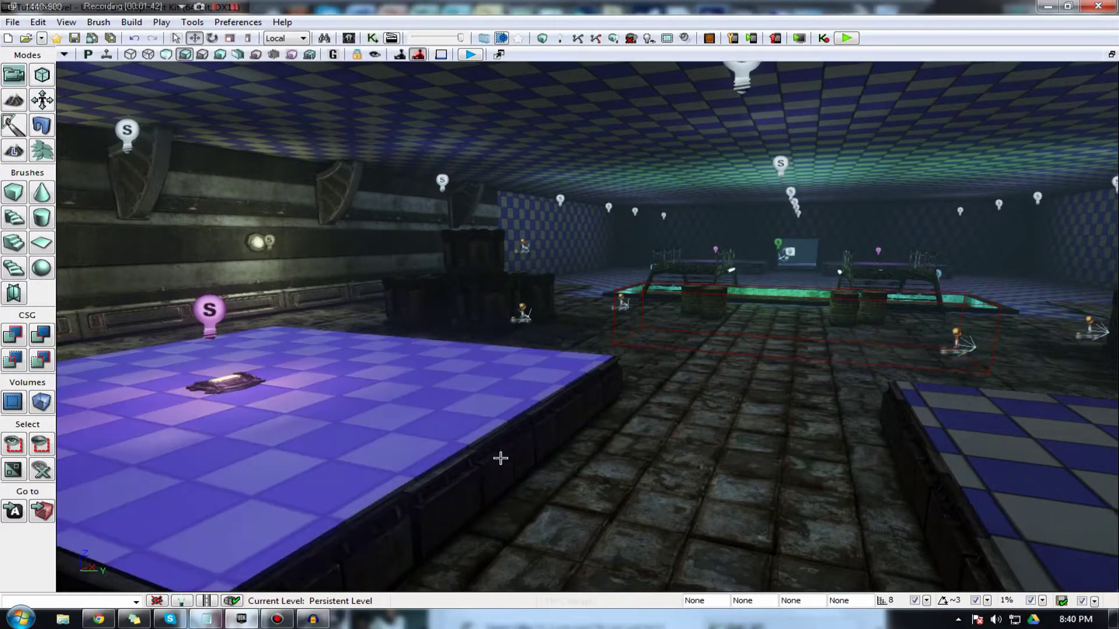
left_click(501, 456)
left_click(483, 383)
right_click_drag(483, 383, 75, 411)
key("w")
key("d")
key("a")
right_click_drag(303, 404, 548, 372)
Inspect the stone floor tile meshes and the metal ramp by selecting individual pieces around the barrels.
left_click(504, 454)
left_click(564, 430)
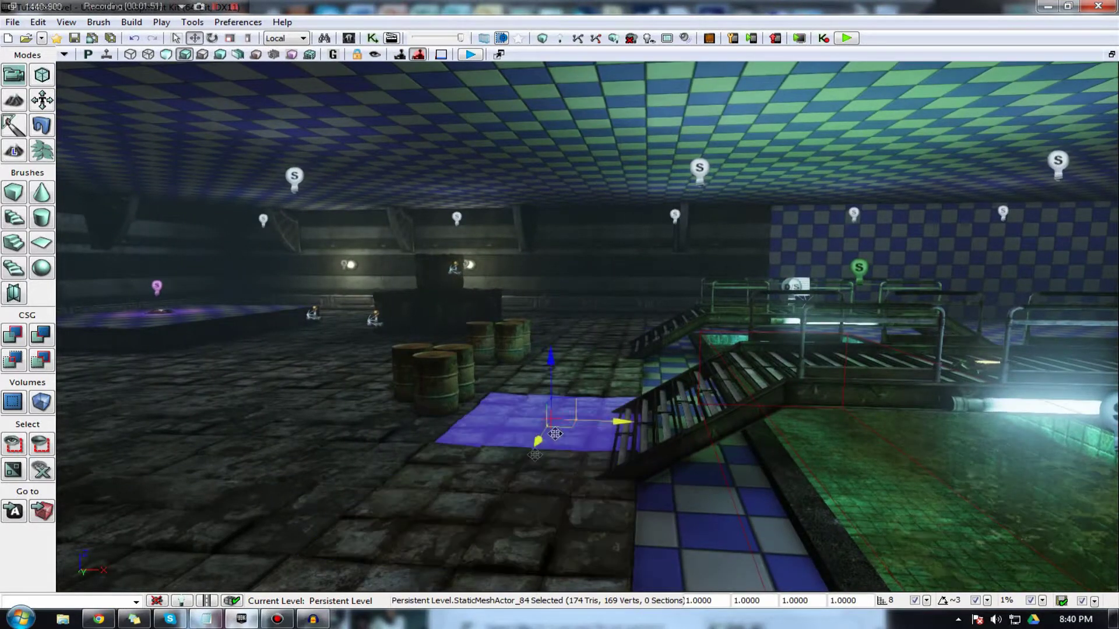
left_click(534, 458)
left_click(612, 456)
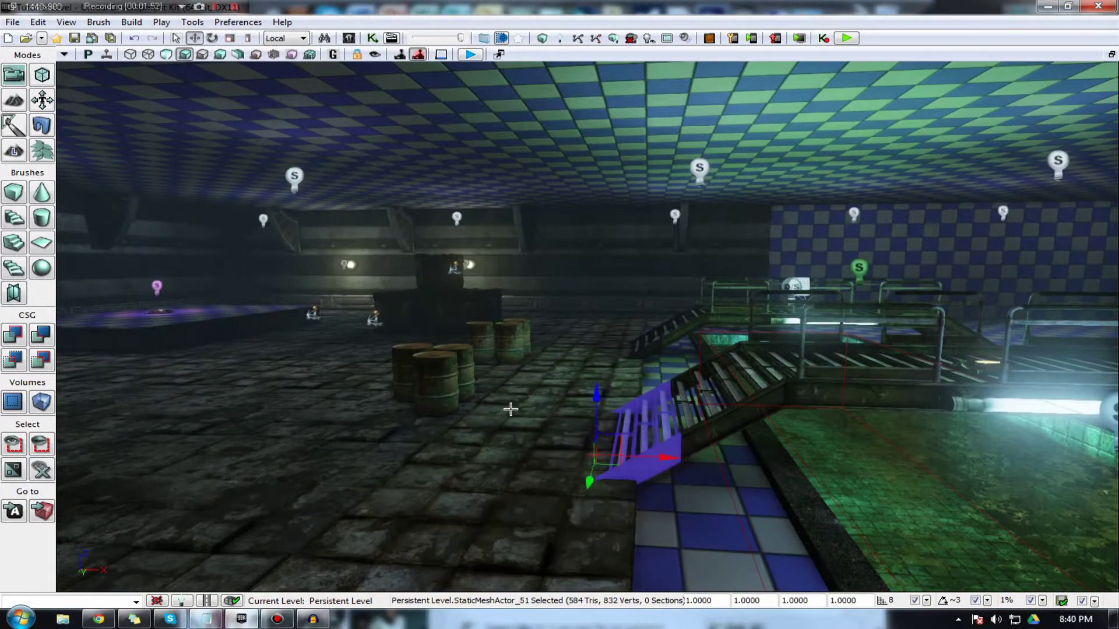
left_click(434, 379)
left_click(429, 295)
left_click(257, 333)
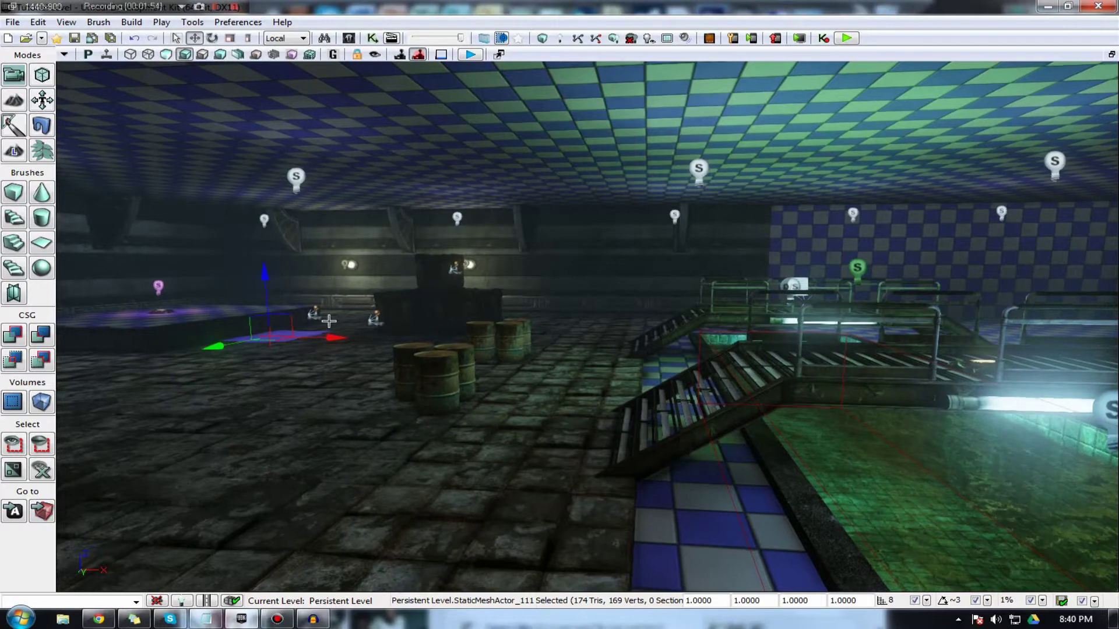
left_click(376, 370)
left_click(383, 388)
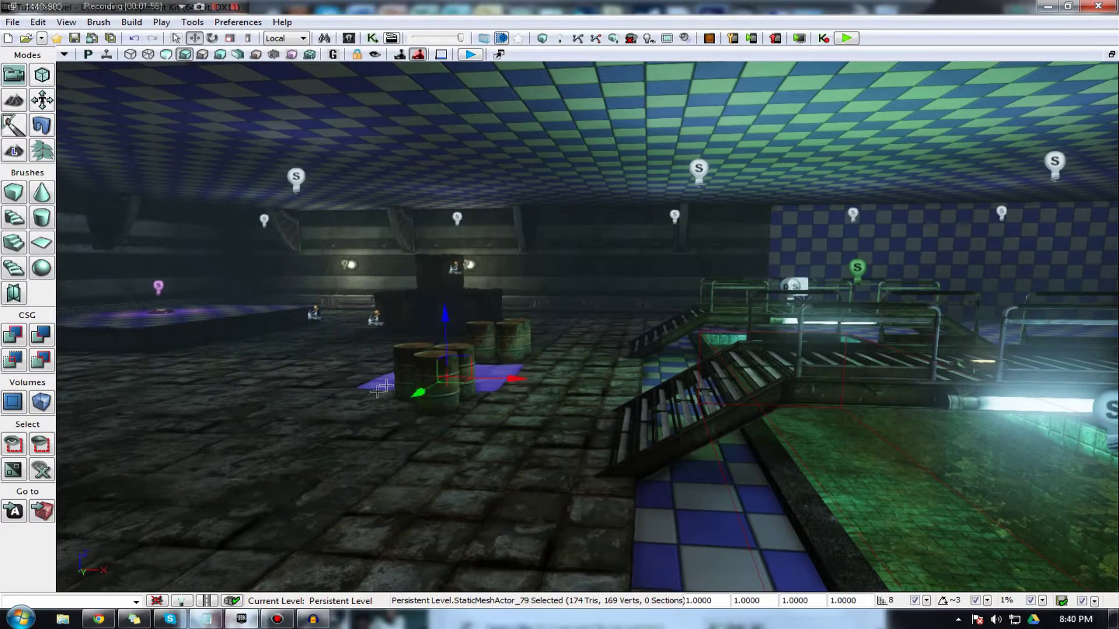
left_click(361, 412)
left_click_drag(361, 412, 366, 397)
right_click_drag(366, 398, 501, 356)
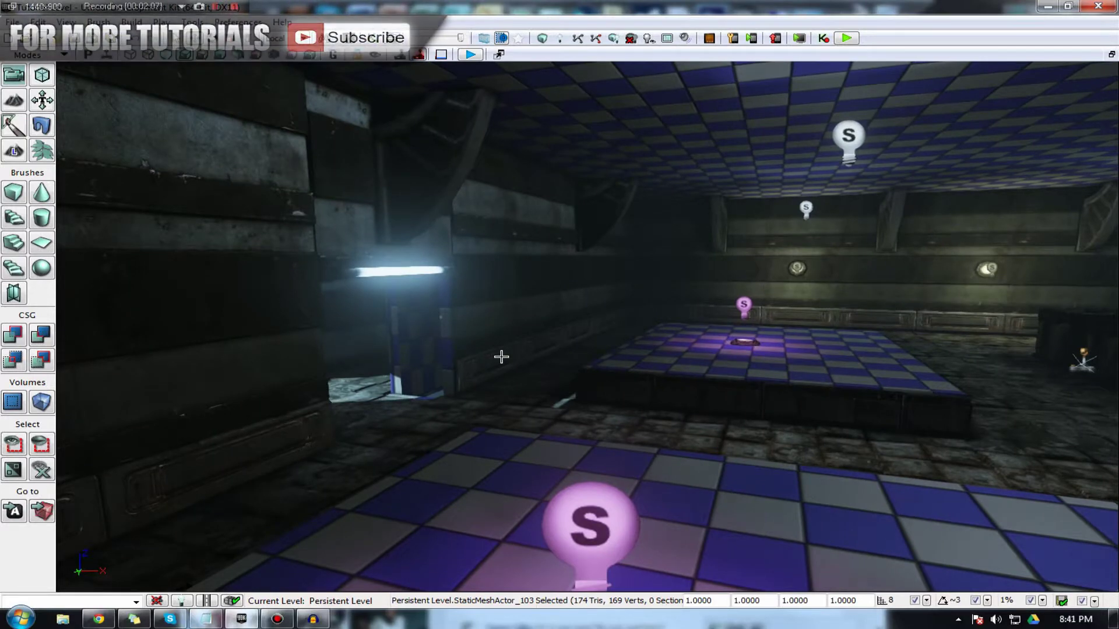
Inspect the wall panel and base trim meshes around the lit doorway by selecting individual pieces.
scroll(501, 357, "up", 4)
key("Left")
key("Down")
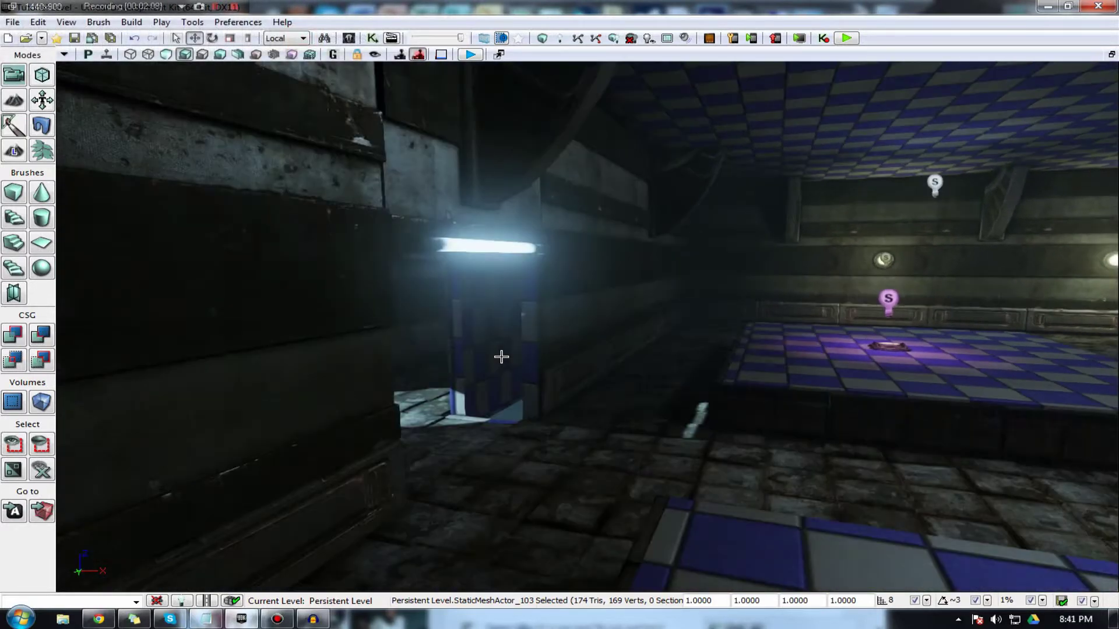
key("Right")
key("Left")
left_click(228, 347)
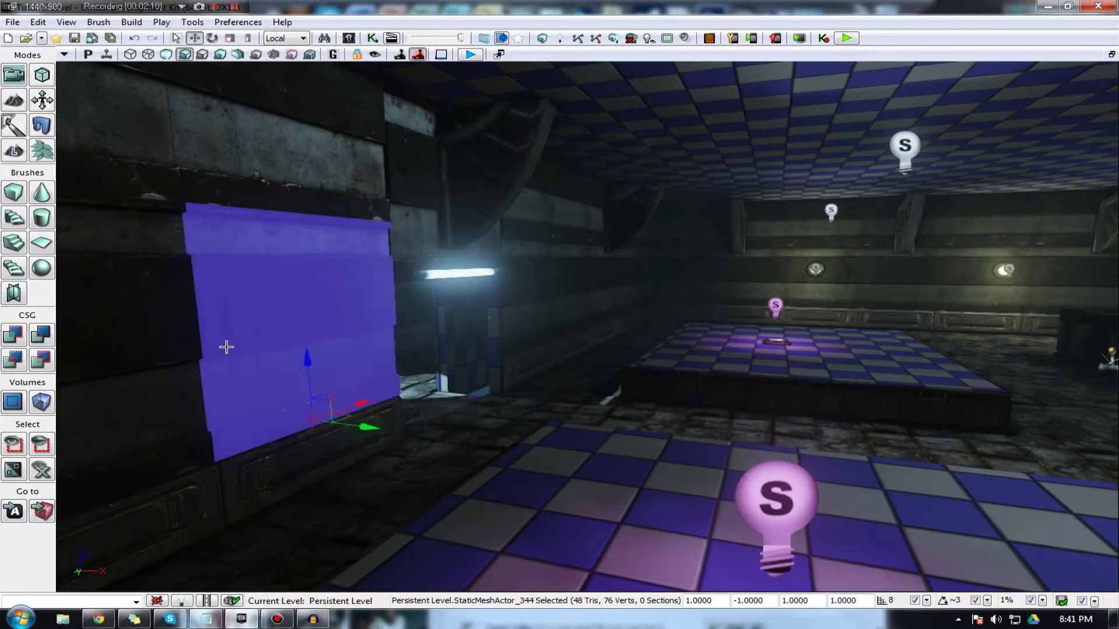
left_click(273, 451)
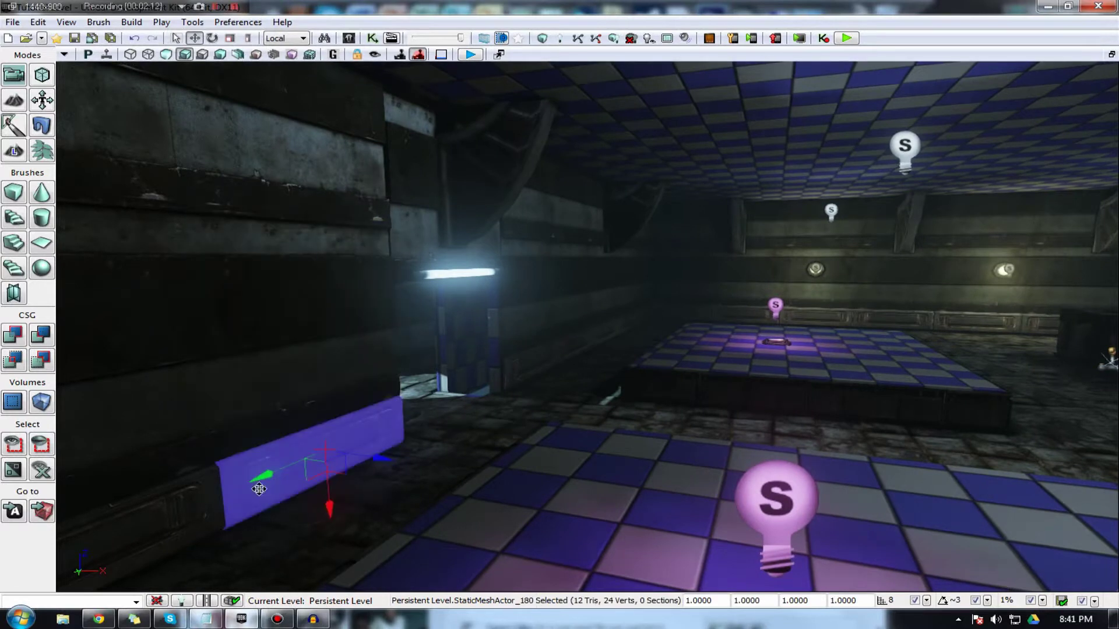
left_click(278, 431)
left_click(594, 298)
left_click(583, 274)
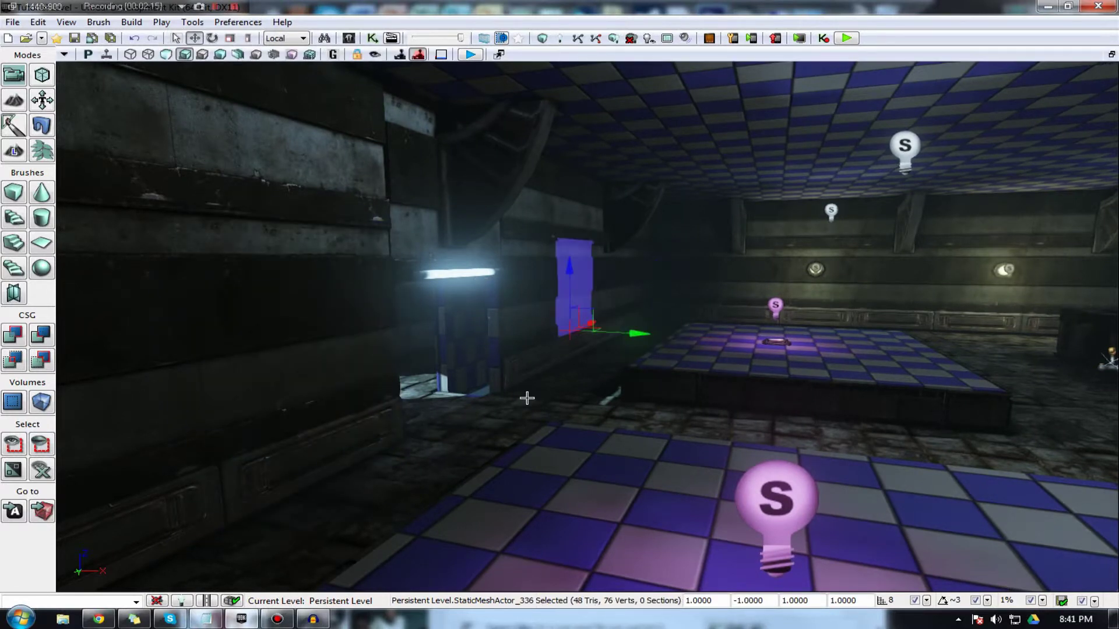
left_click(525, 397)
right_click_drag(524, 397, 926, 461)
In Windows Explorer, open Episode 4 - Initial Level Design from E:\VirtusEducation\Documentation\UDK Tutorial Series, and minimize the folder window.
left_click(61, 619)
left_click(61, 618)
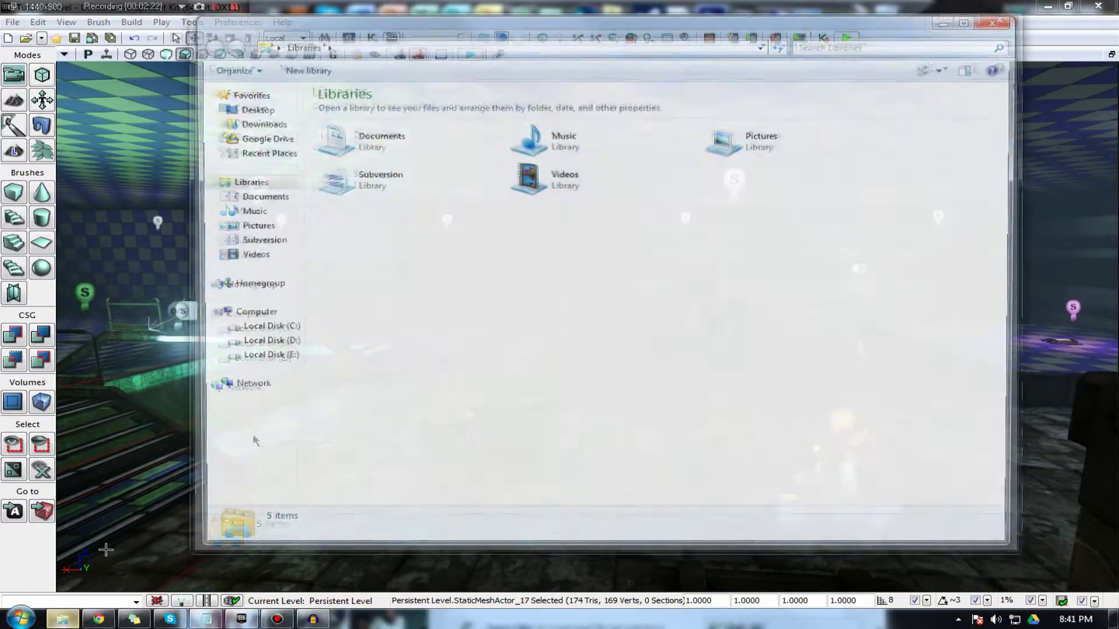
left_click(283, 357)
double_click(352, 213)
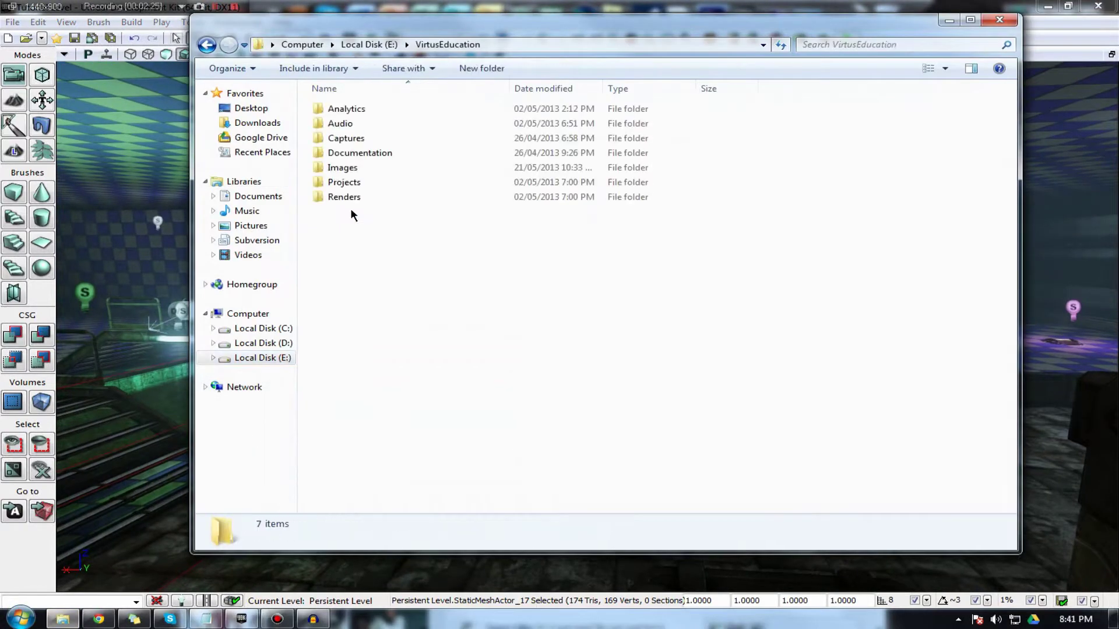
left_click(347, 158)
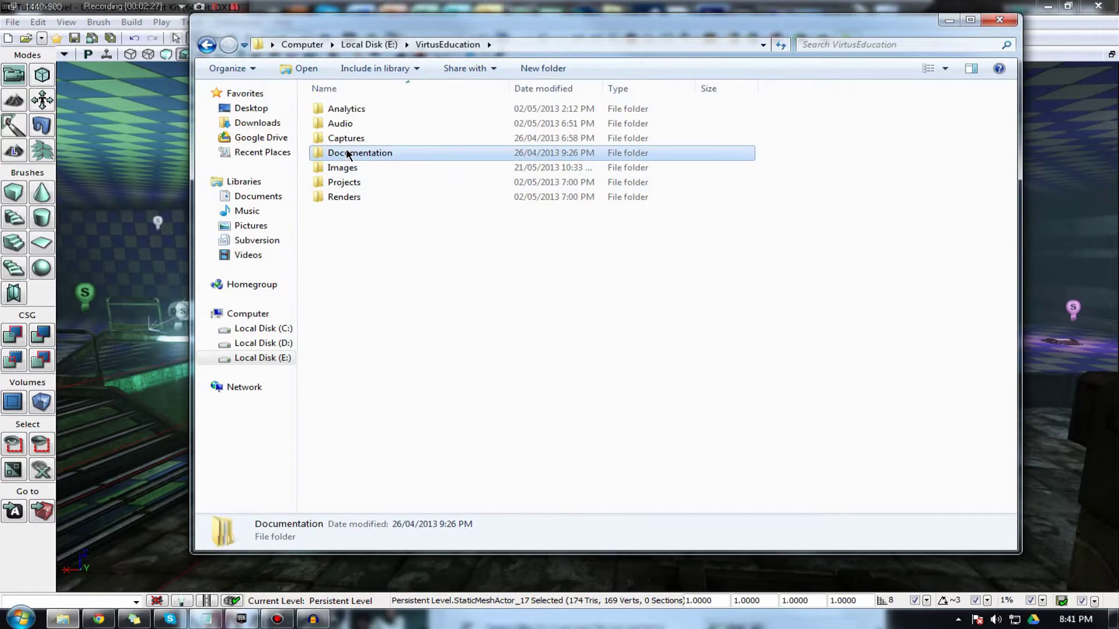
double_click(349, 154)
double_click(349, 124)
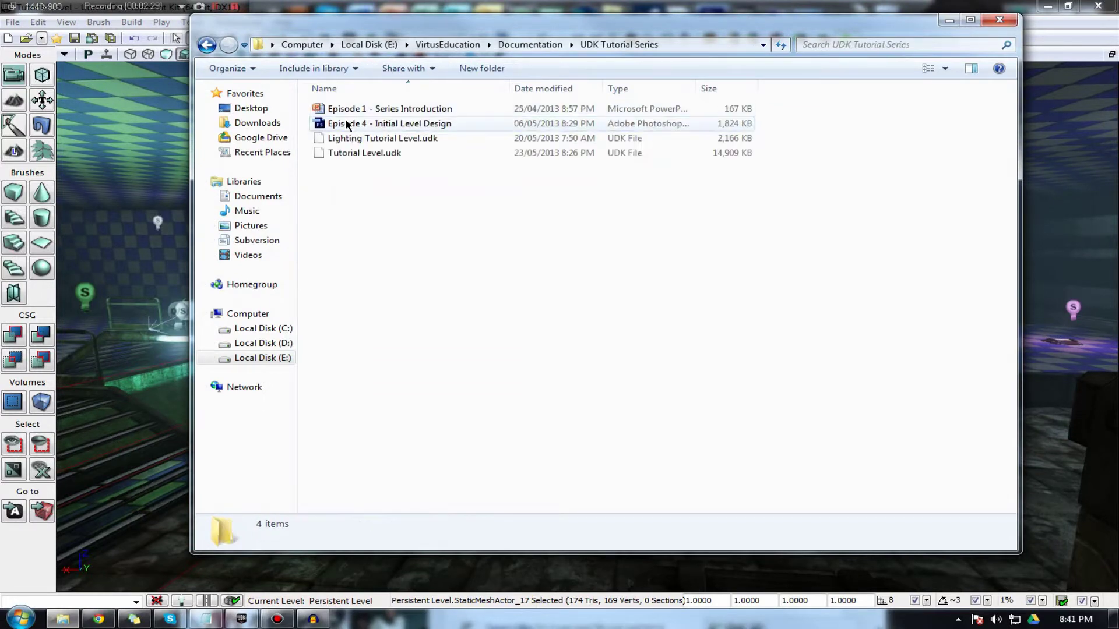
left_click(347, 123)
left_click(950, 21)
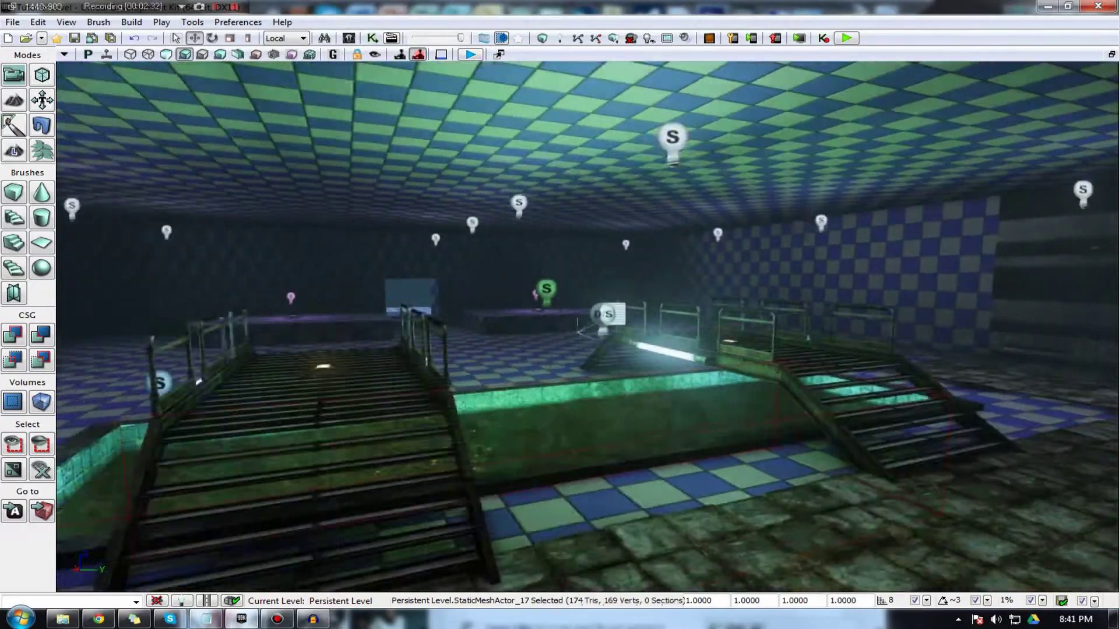
Review the room's layout from the bridges and crates to the platforms and barrels.
right_click_drag(583, 326, 735, 320)
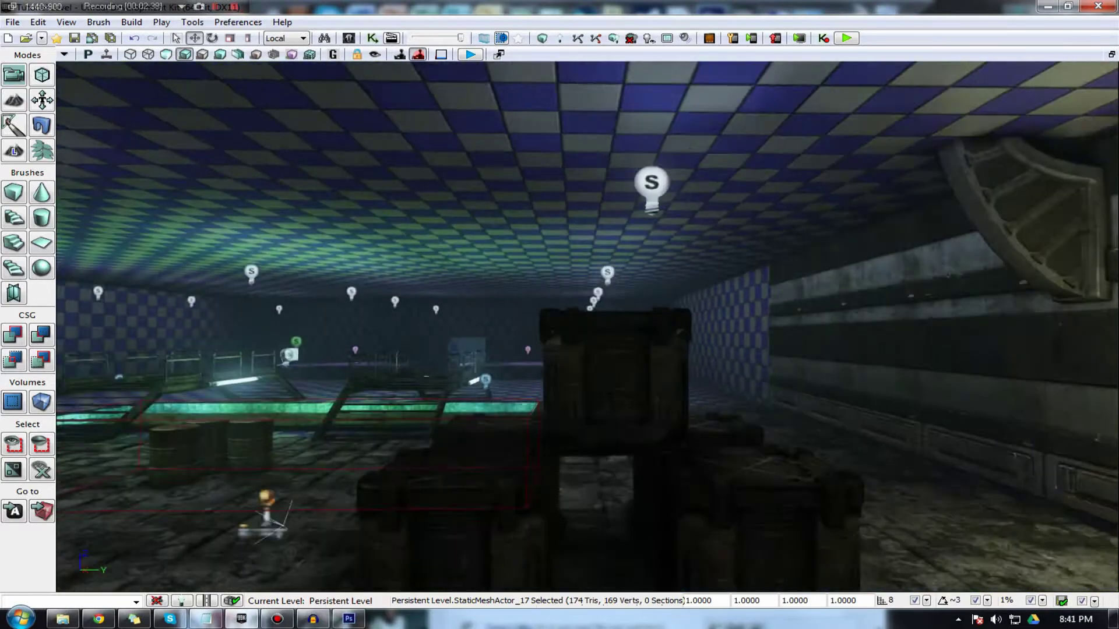
right_click_drag(316, 355, 309, 327)
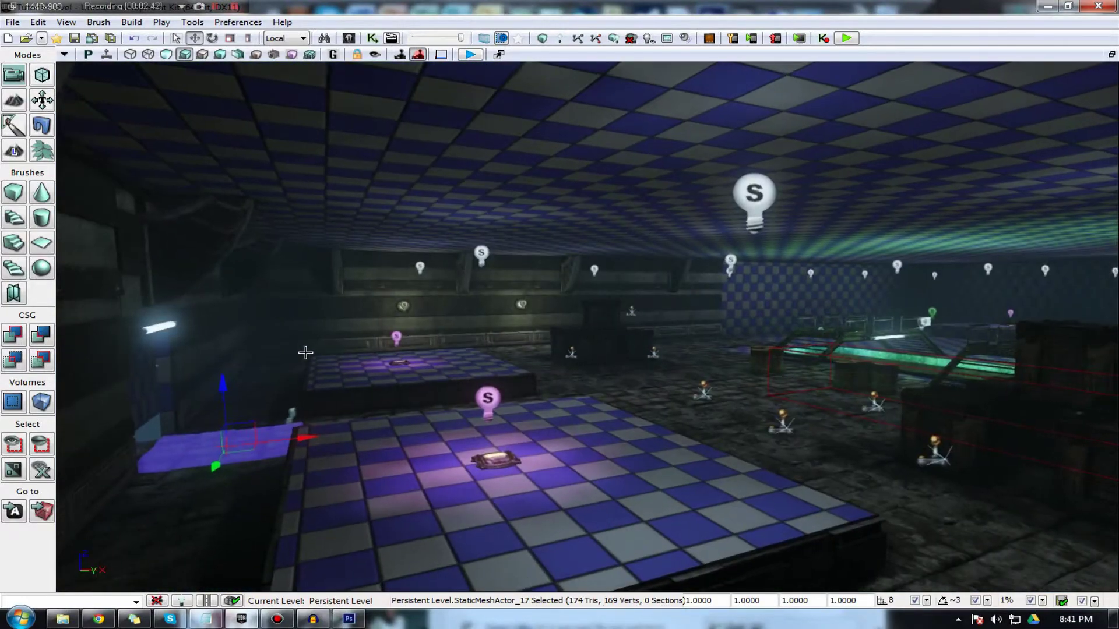
left_click(306, 354)
right_click_drag(334, 325, 420, 347)
key("w")
key("s")
key("d")
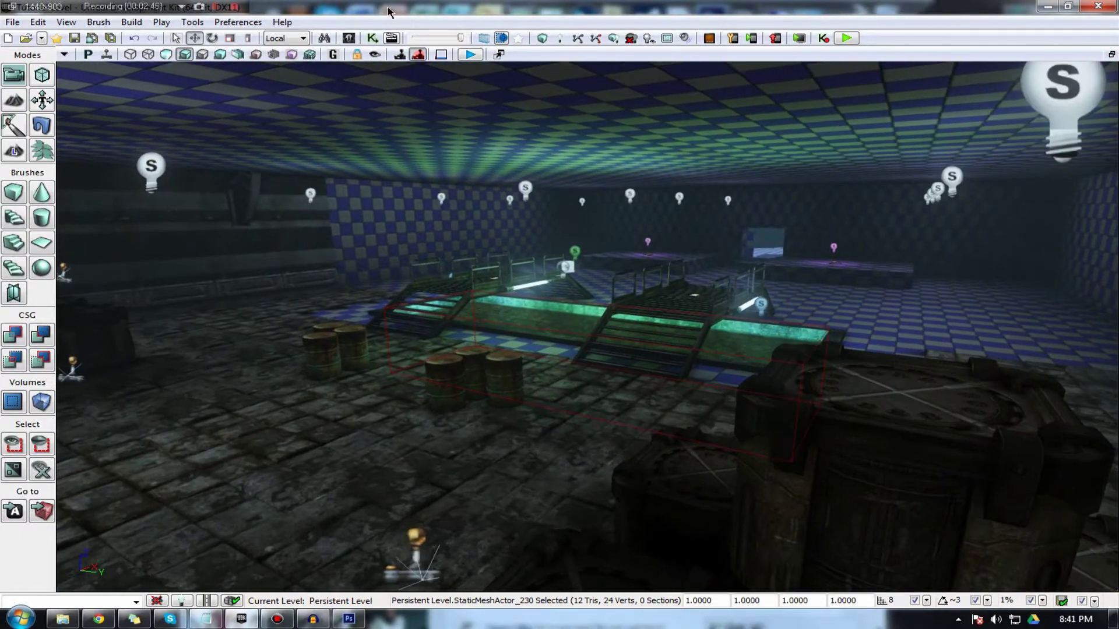
Open the Content Browser and place its window over the level view.
left_click(349, 39)
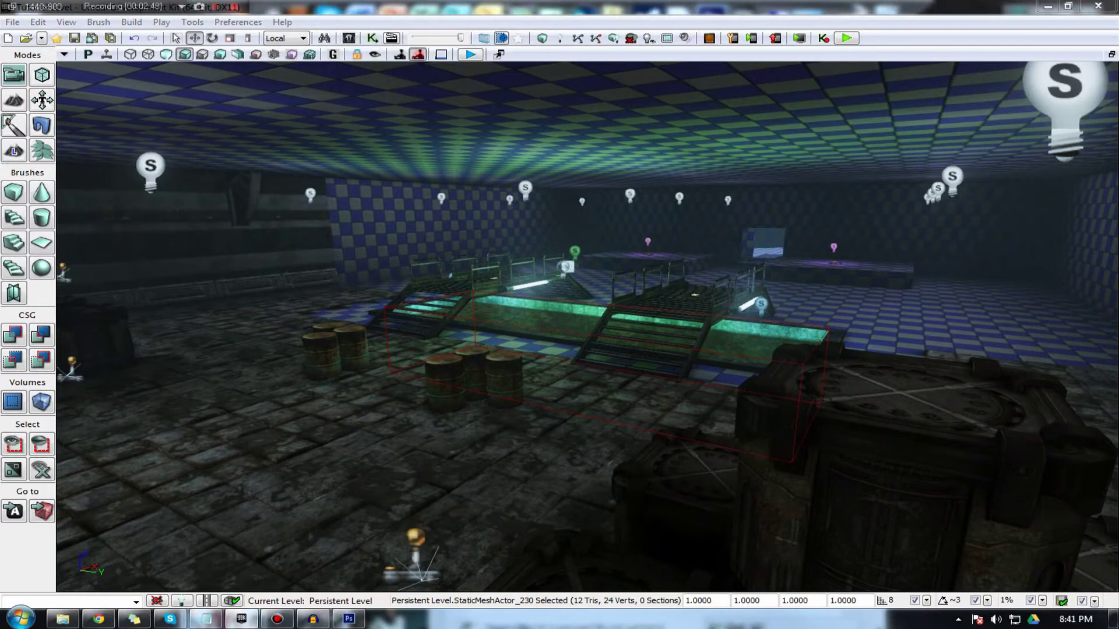
left_click_drag(1118, 205, 412, 69)
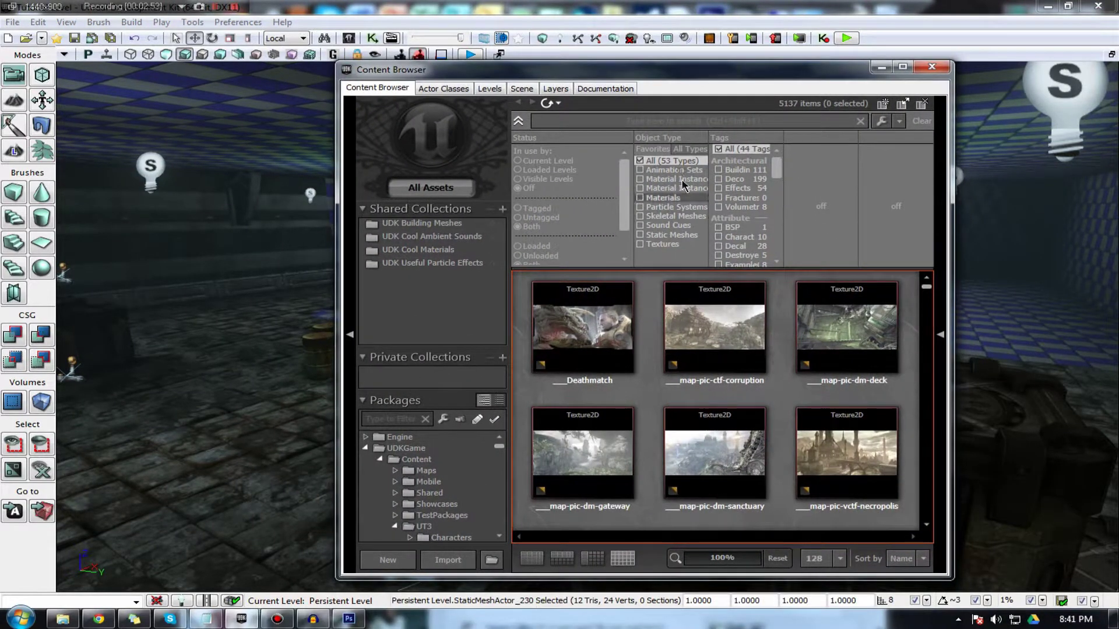
left_click_drag(488, 71, 382, 49)
key("alt+Tab")
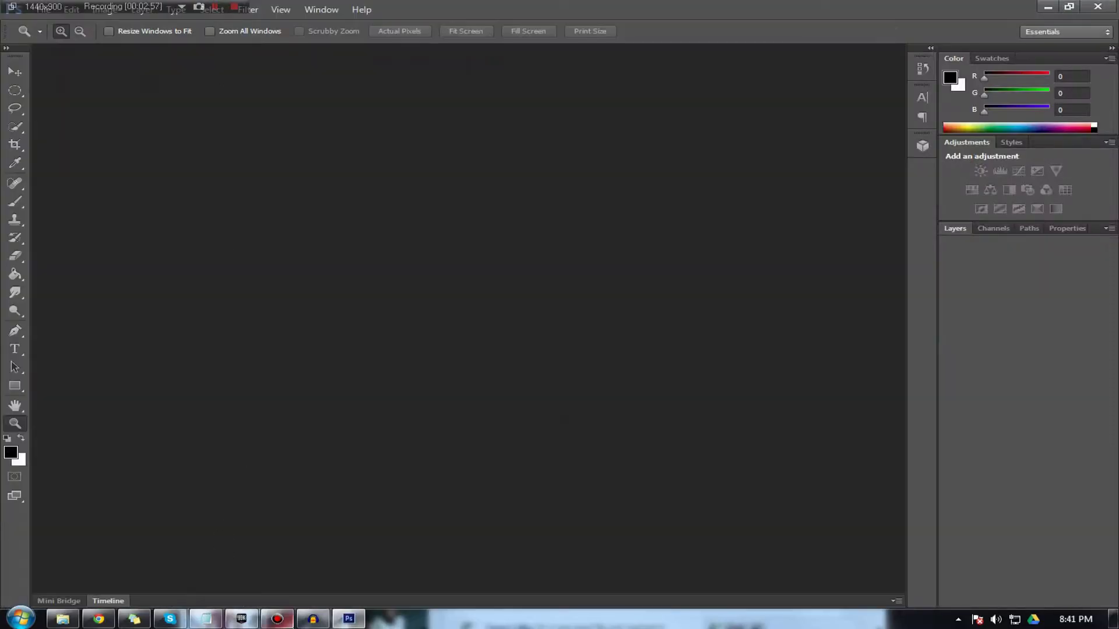
left_click(244, 619)
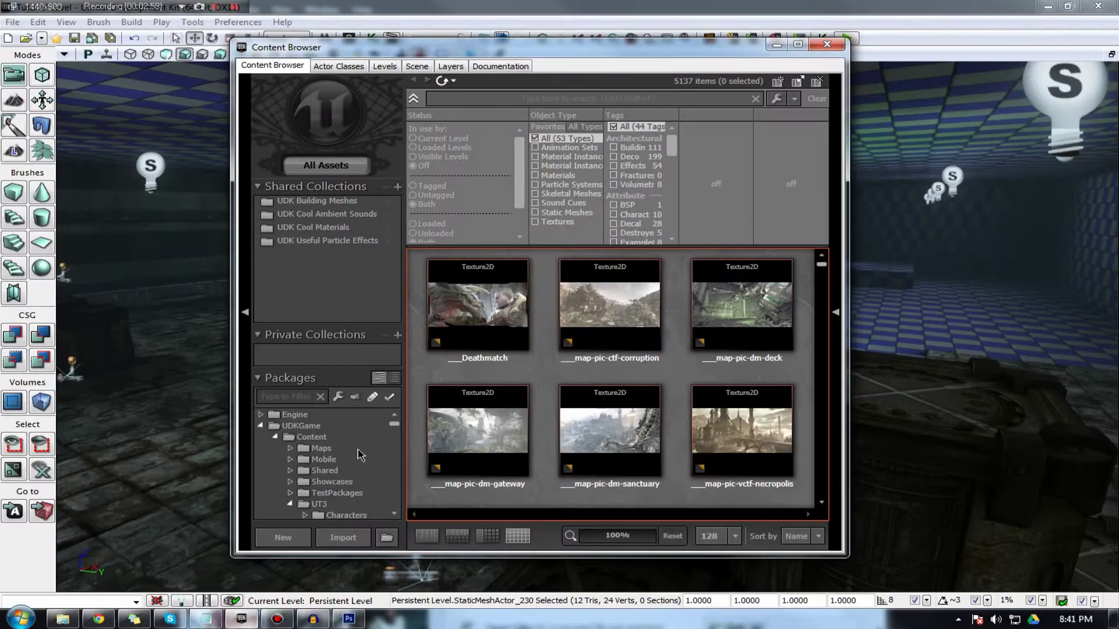
Filter the assets to Static Meshes and widen the Content Browser window.
left_click(339, 80)
left_click(252, 79)
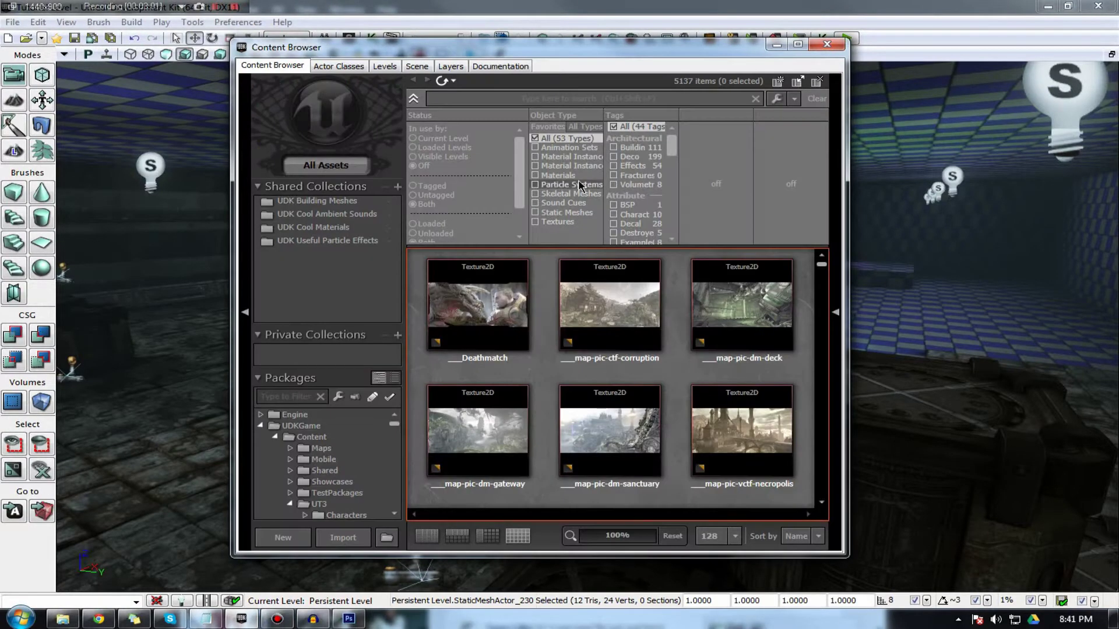
left_click(560, 213)
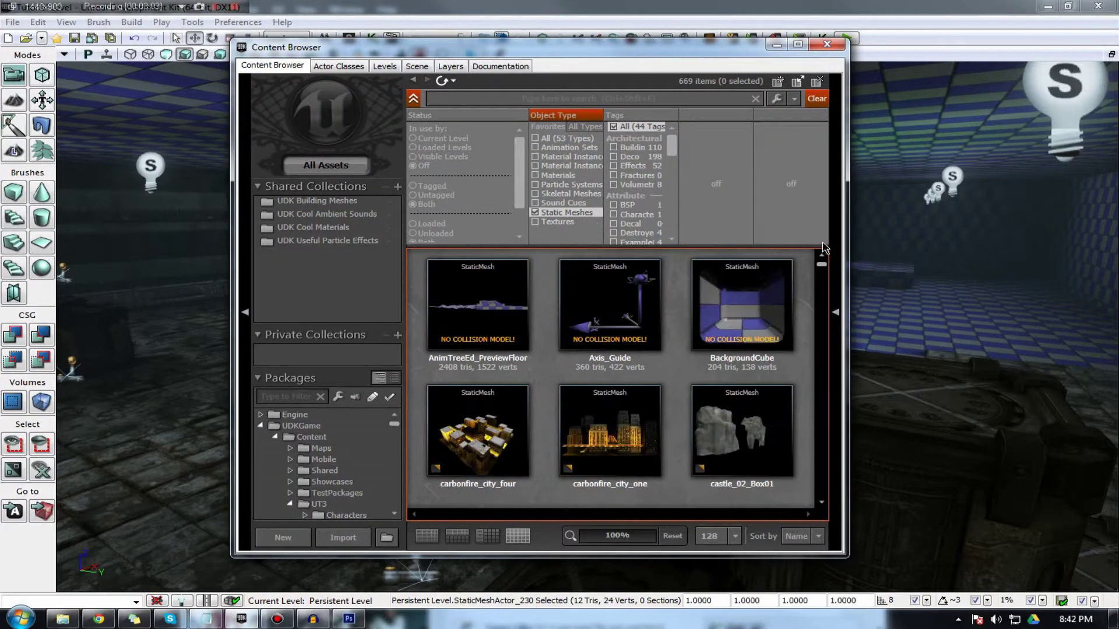
left_click_drag(849, 242, 1041, 242)
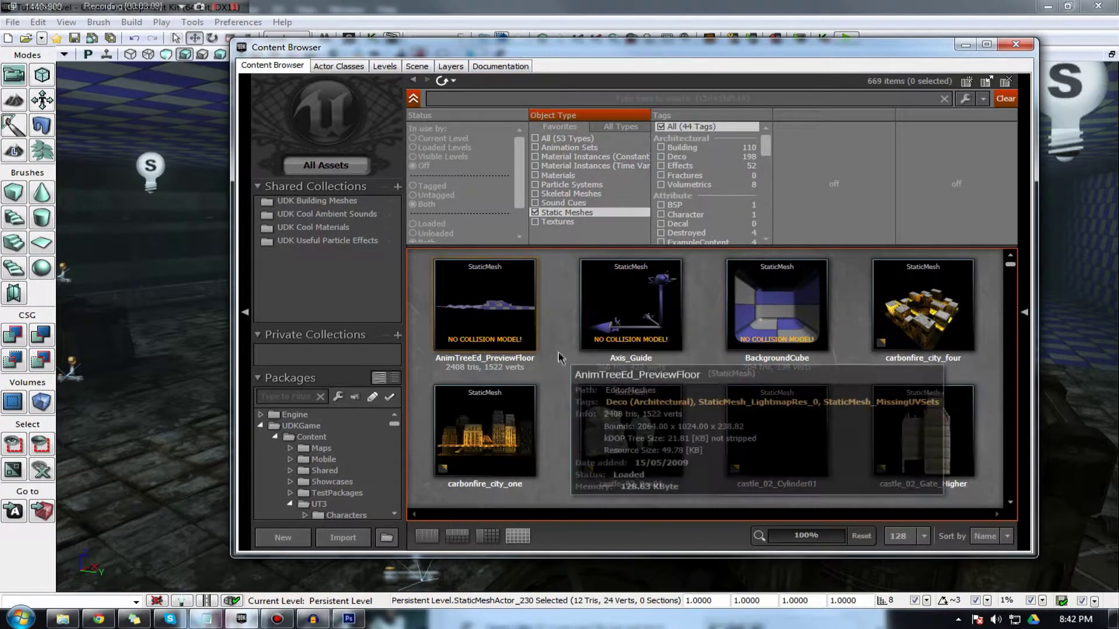
Find the S_HU_Deco_SM_StorageTanks03 static mesh and place it in the level on the floor beside the dark crates.
scroll(559, 356, "down", 1)
scroll(559, 353, "down", 10)
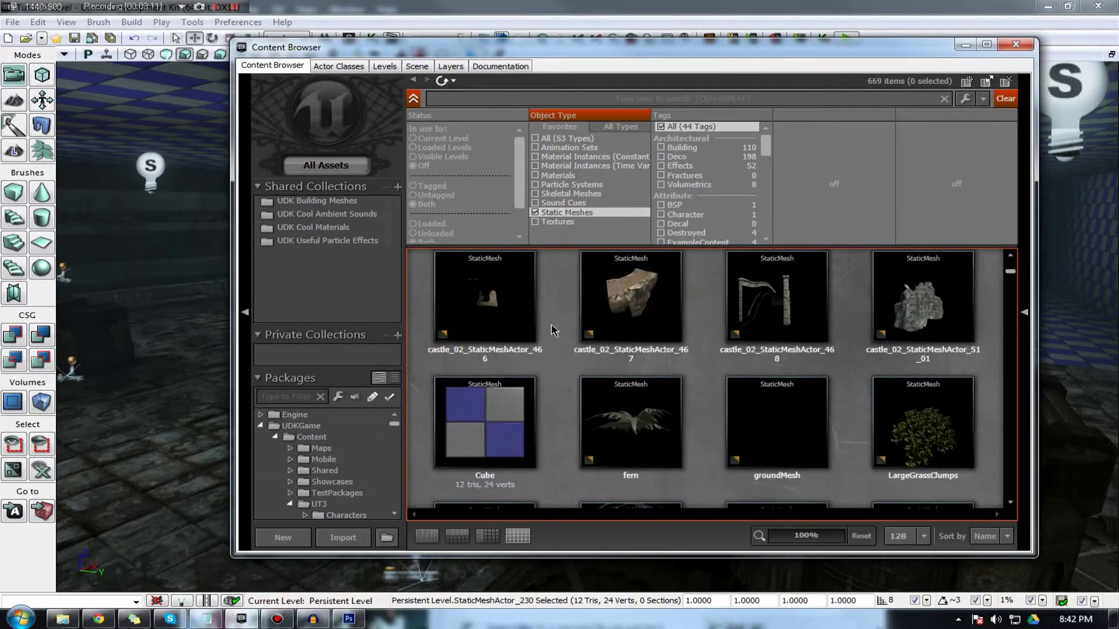
scroll(570, 340, "down", 8)
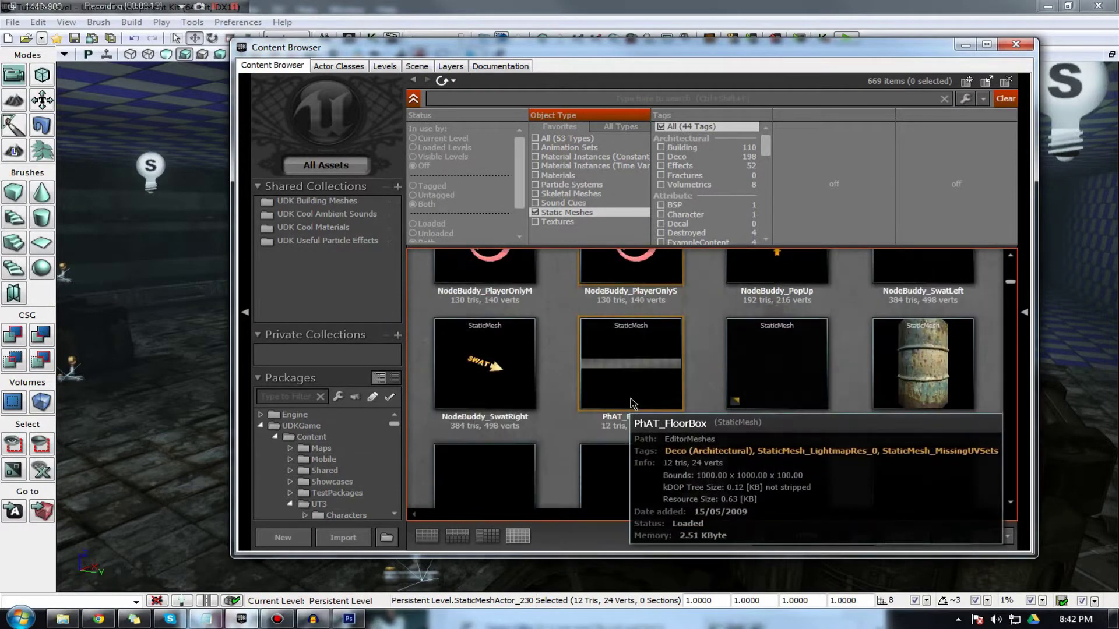
scroll(733, 312, "down", 10)
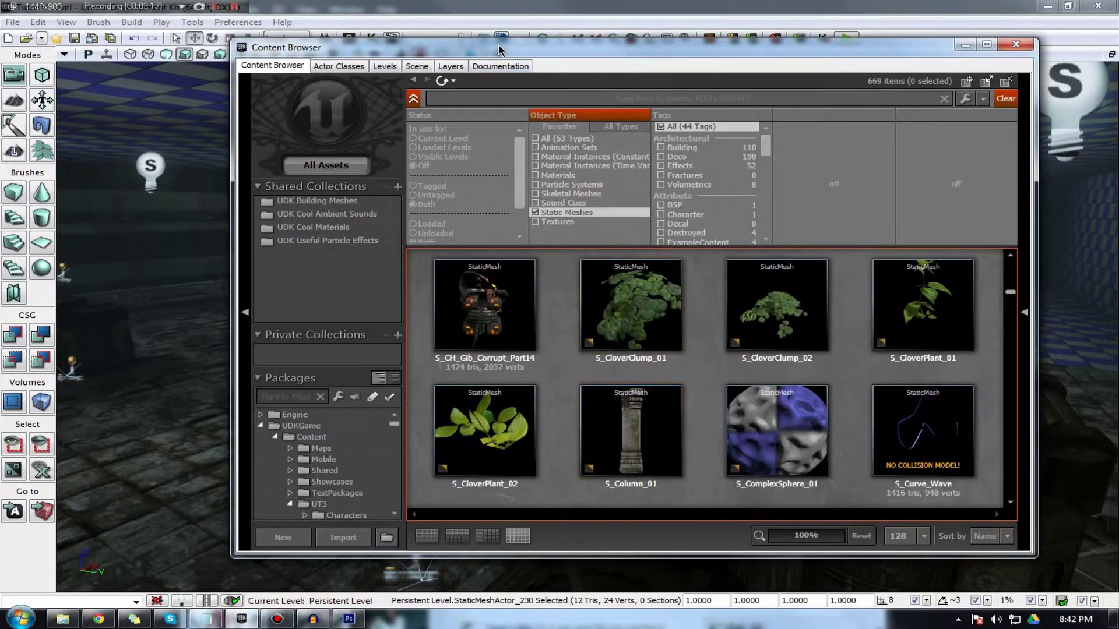
mouse_move(498, 44)
left_mouse_down()
mouse_move(566, 44)
mouse_move(492, 33)
left_mouse_up()
scroll(669, 387, "down", 4)
scroll(669, 388, "down", 12)
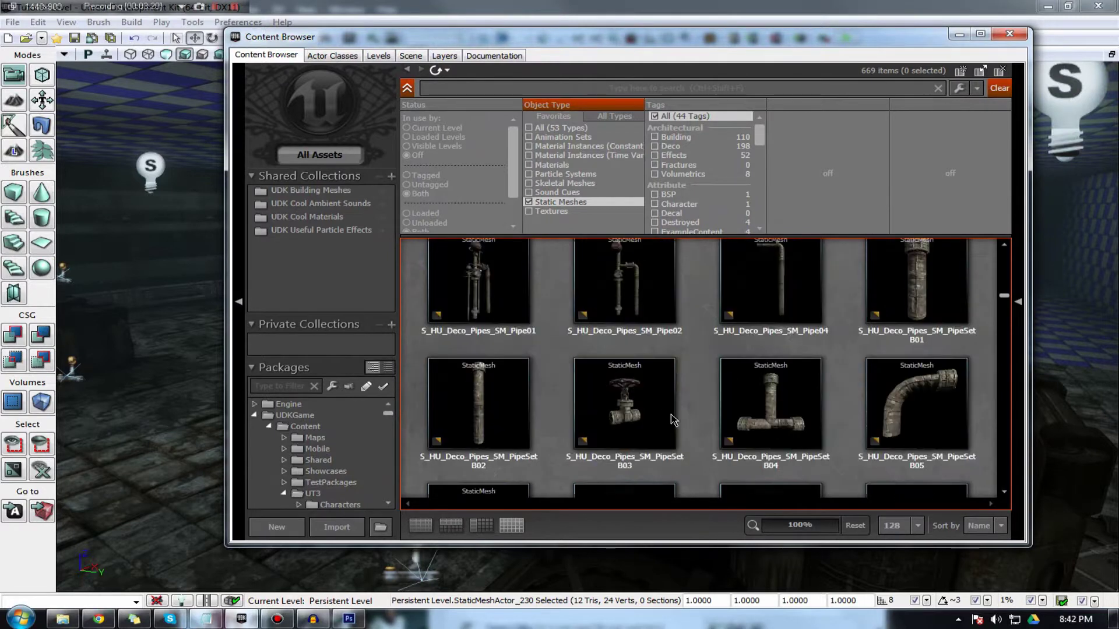
scroll(675, 421, "down", 10)
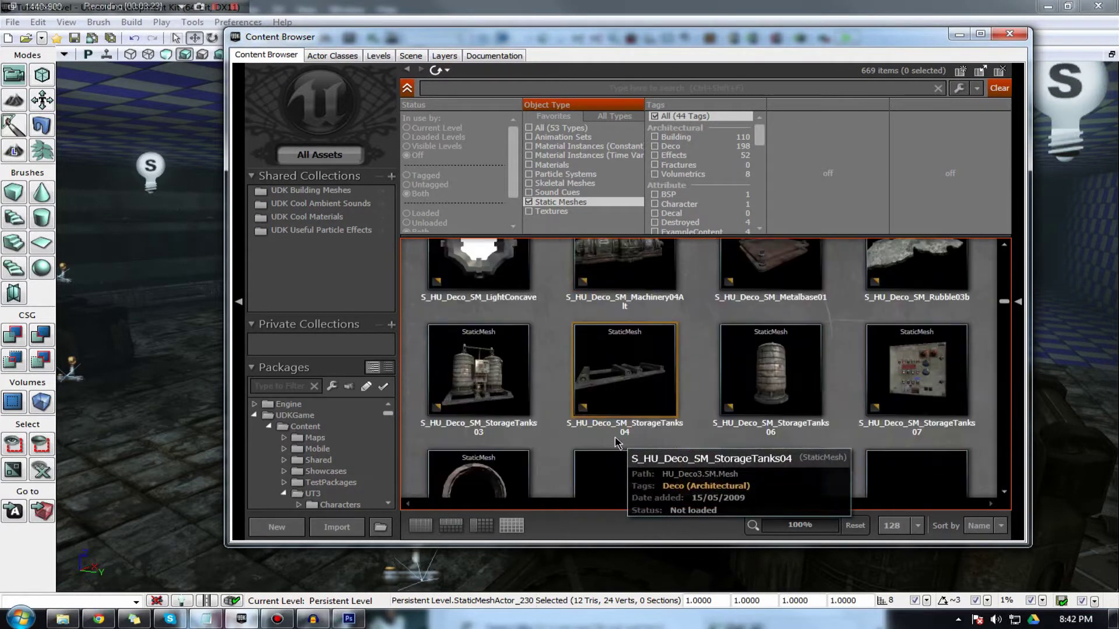
scroll(616, 443, "down", 5)
scroll(670, 440, "up", 7)
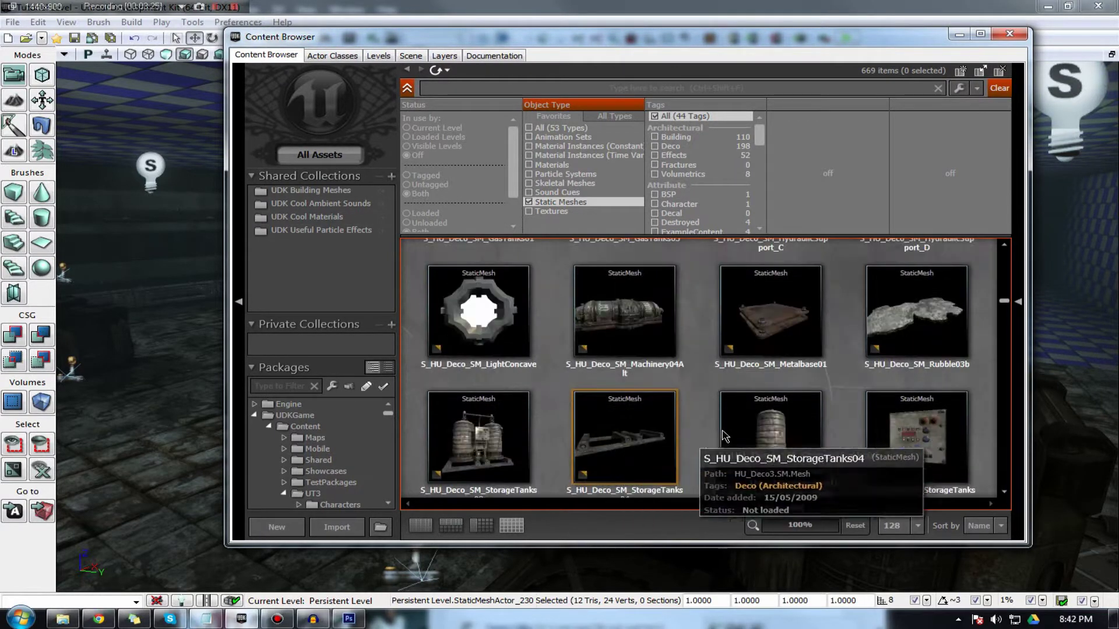
left_click_drag(454, 443, 178, 446)
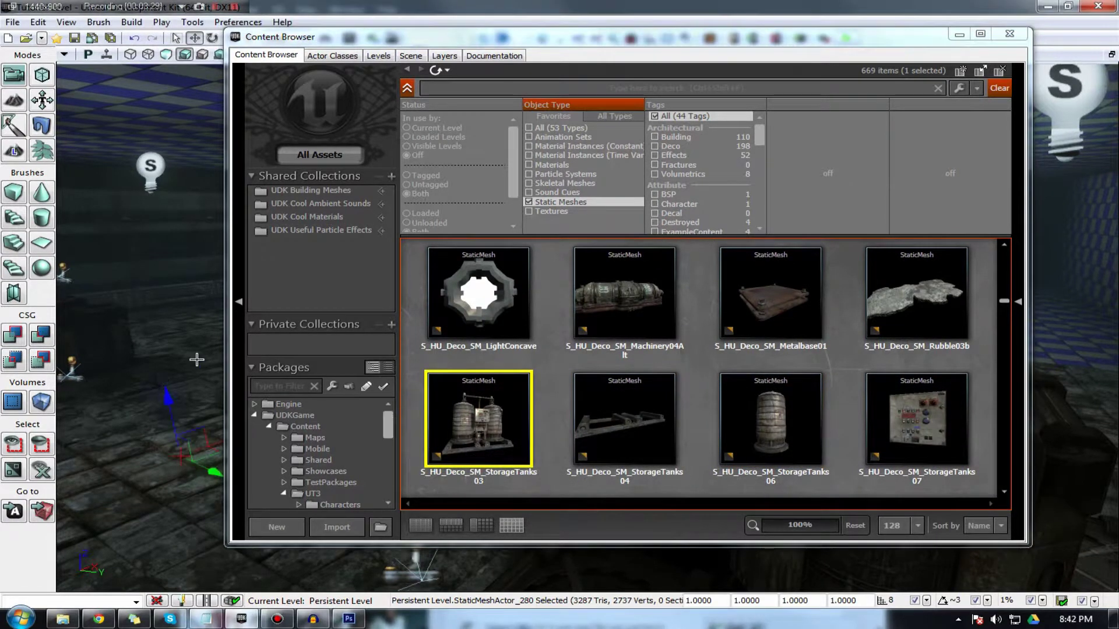
Move the Content Browser window aside to uncover the stone floor beside the barrels in the level view.
left_click_drag(369, 51, 509, 26)
right_click_drag(232, 352, 232, 353)
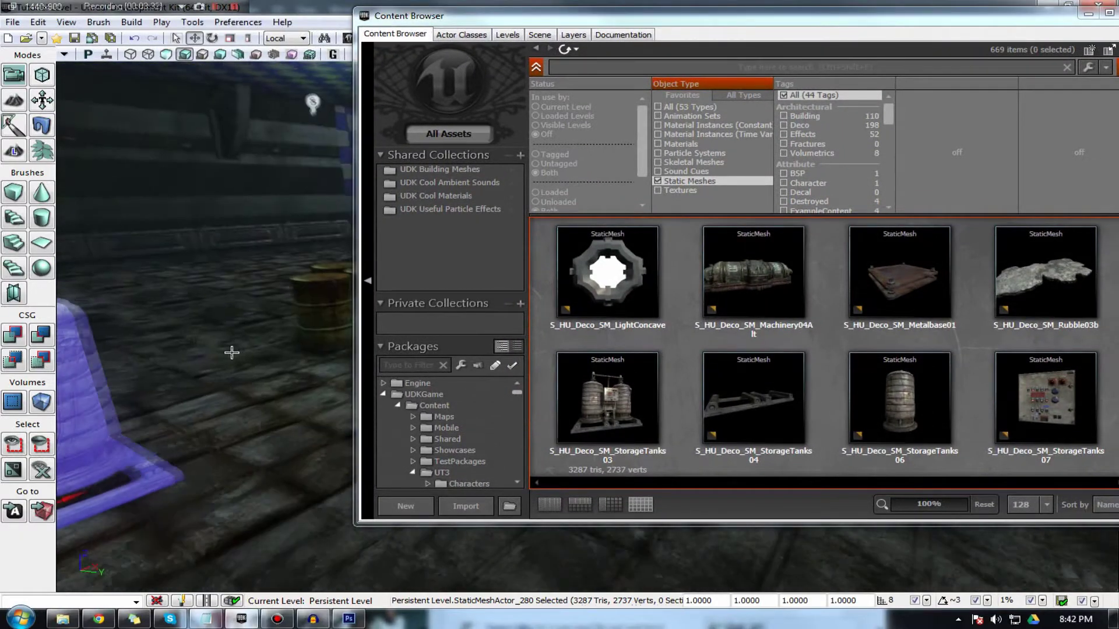
left_click_drag(231, 353, 231, 352)
Place the S_HU_Deco_SM_StorageTanks03 static mesh from the Content Browser on the floor beside the barrels, and delete it again.
left_click(594, 394)
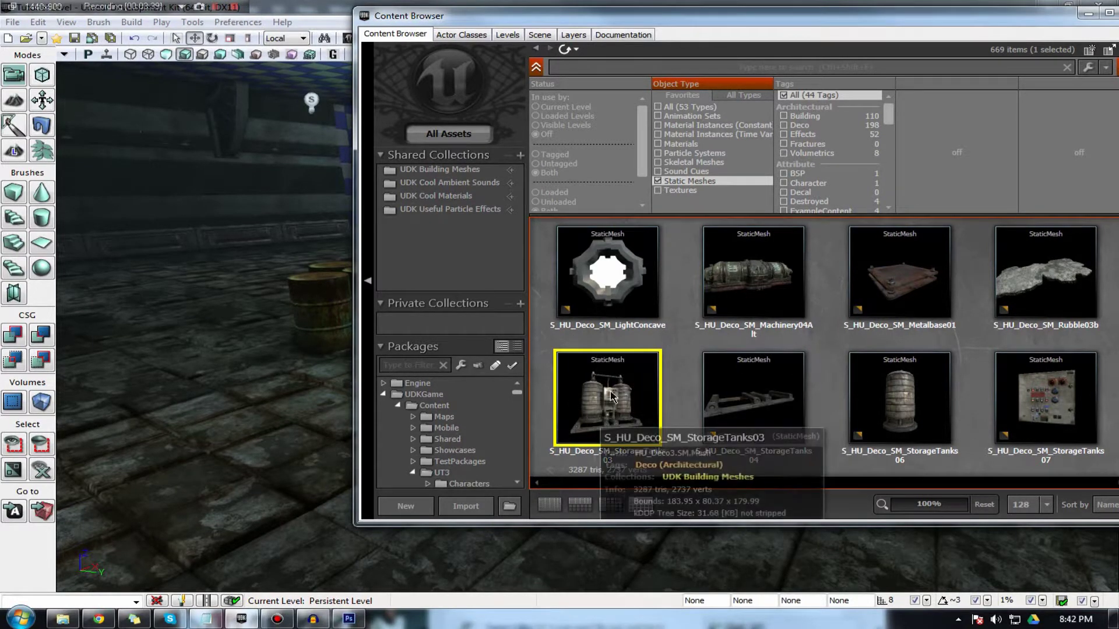
left_click_drag(612, 396, 220, 438)
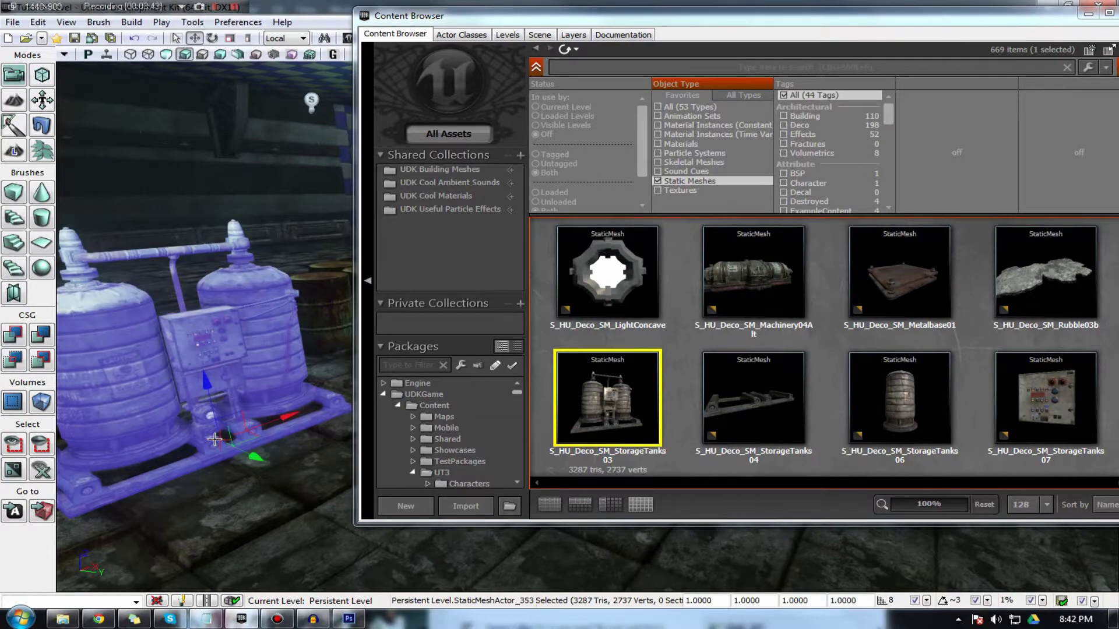
right_click_drag(216, 377, 215, 377)
key("Delete")
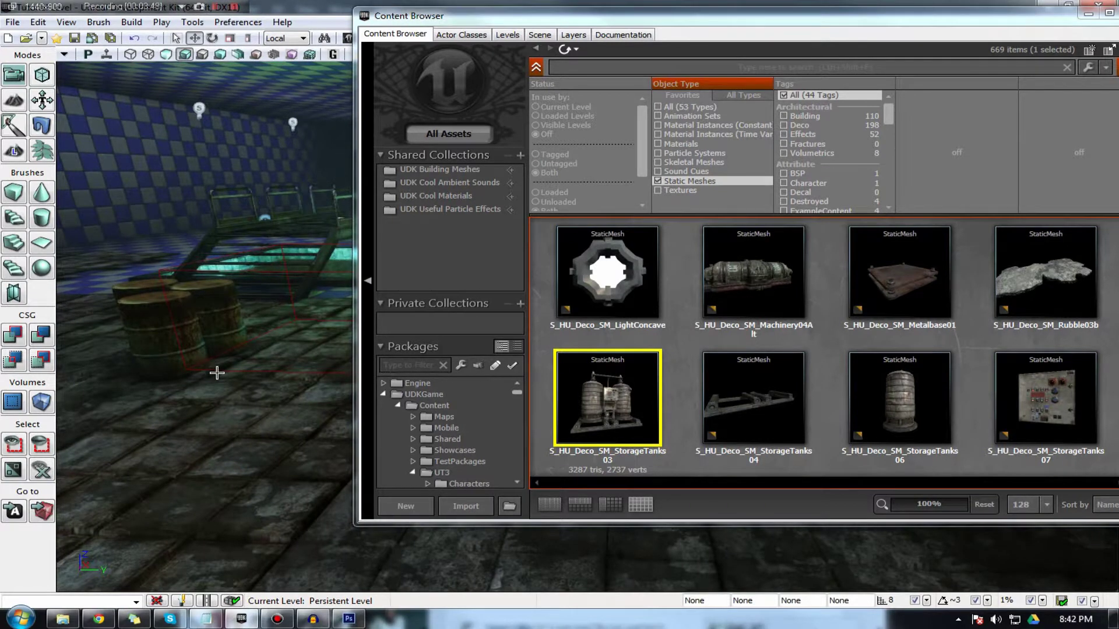
Add the selected S_HU_Deco_SM_StorageTanks03 asset as a StaticMesh on the floor in front of the barrels.
right_click_drag(217, 373, 216, 373)
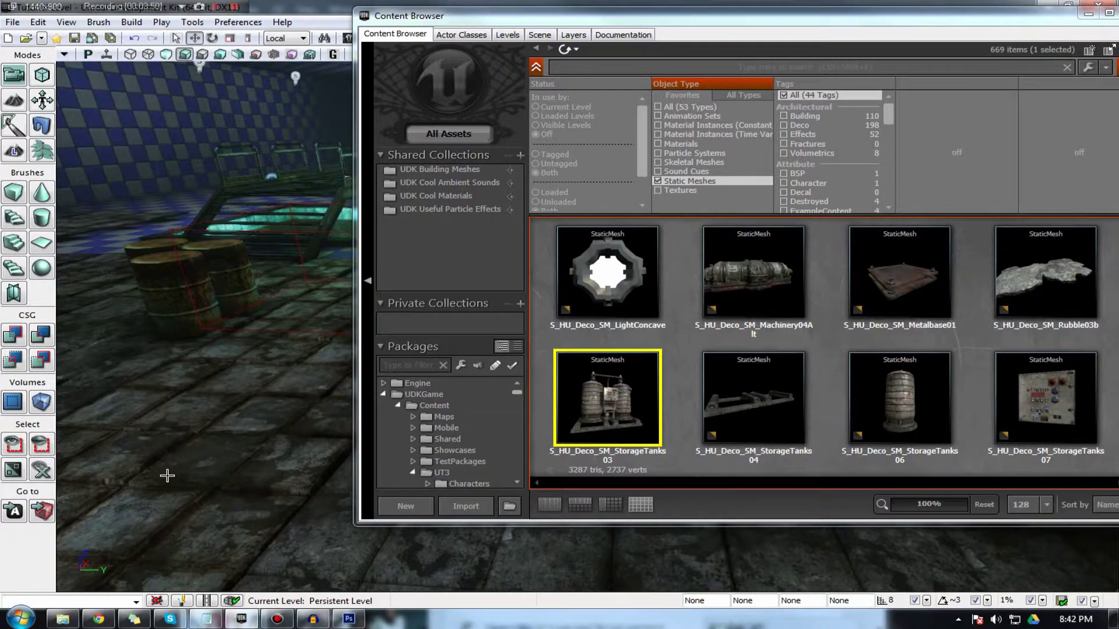
right_click(210, 520)
right_click(136, 397)
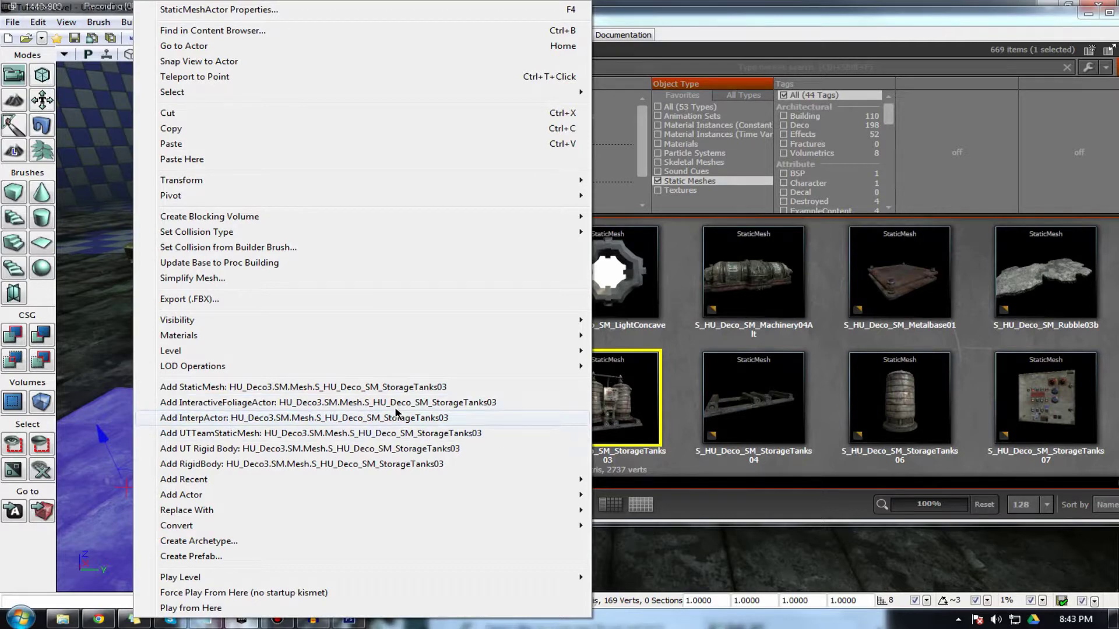
left_click(263, 388)
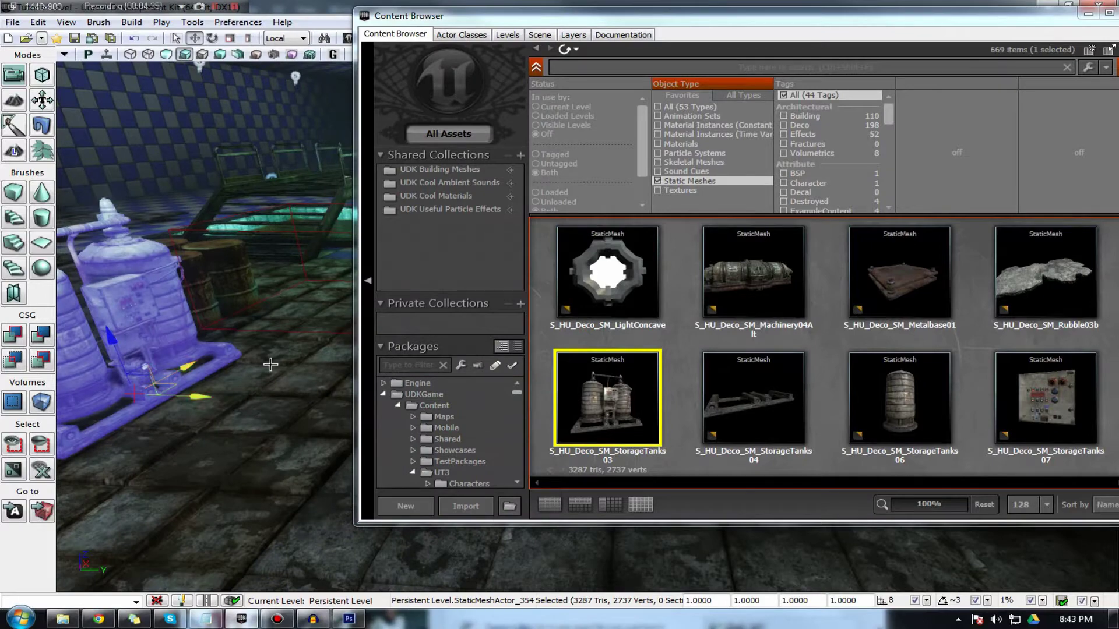
right_click_drag(268, 392, 198, 392)
right_click_drag(295, 372, 288, 350)
left_click_drag(292, 374, 294, 373)
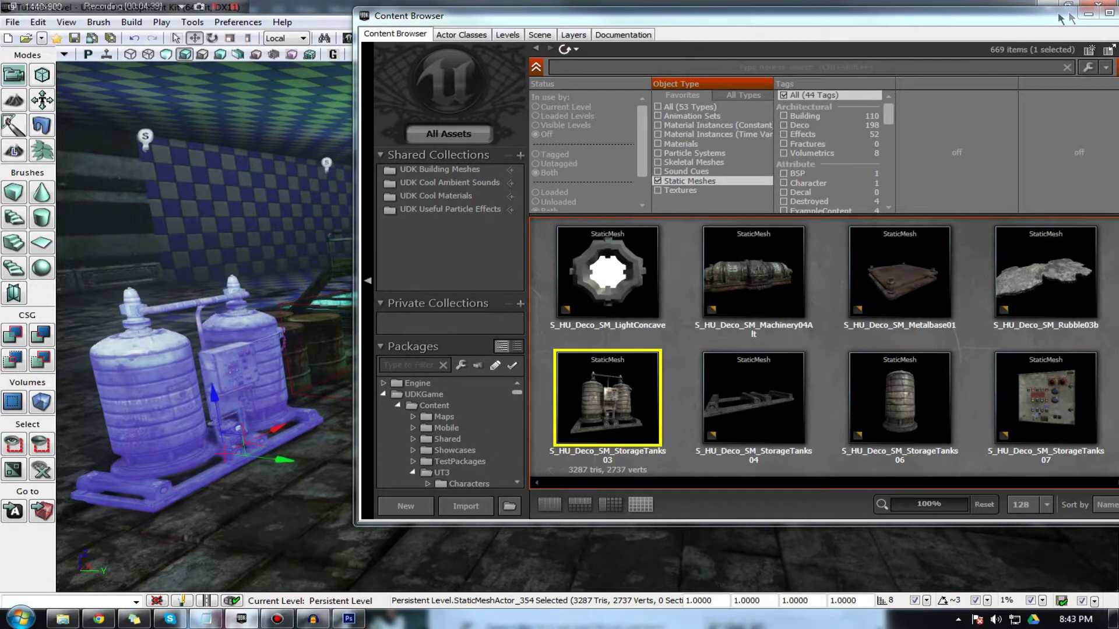
Minimise the Content Browser and move the storage tanks forward on the floor, trying the scaling, rotation and translation modes.
left_click(1087, 14)
left_click_drag(631, 370, 631, 370)
left_click_drag(627, 424, 290, 225)
left_click(230, 37)
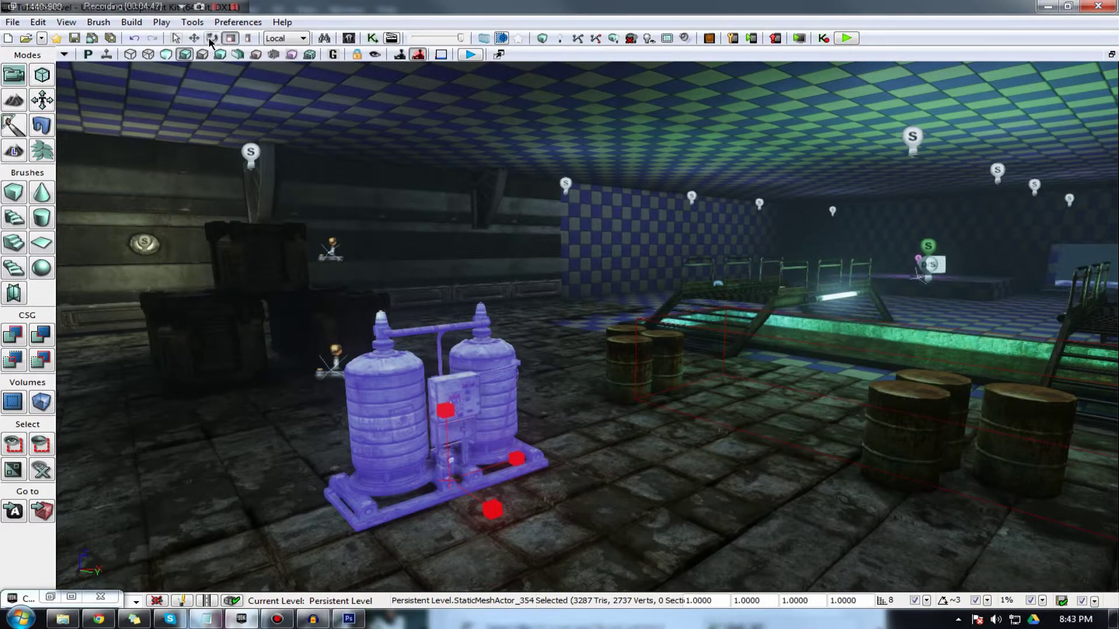
left_click(213, 38)
left_click(195, 38)
left_click_drag(483, 504, 525, 552)
left_click(213, 38)
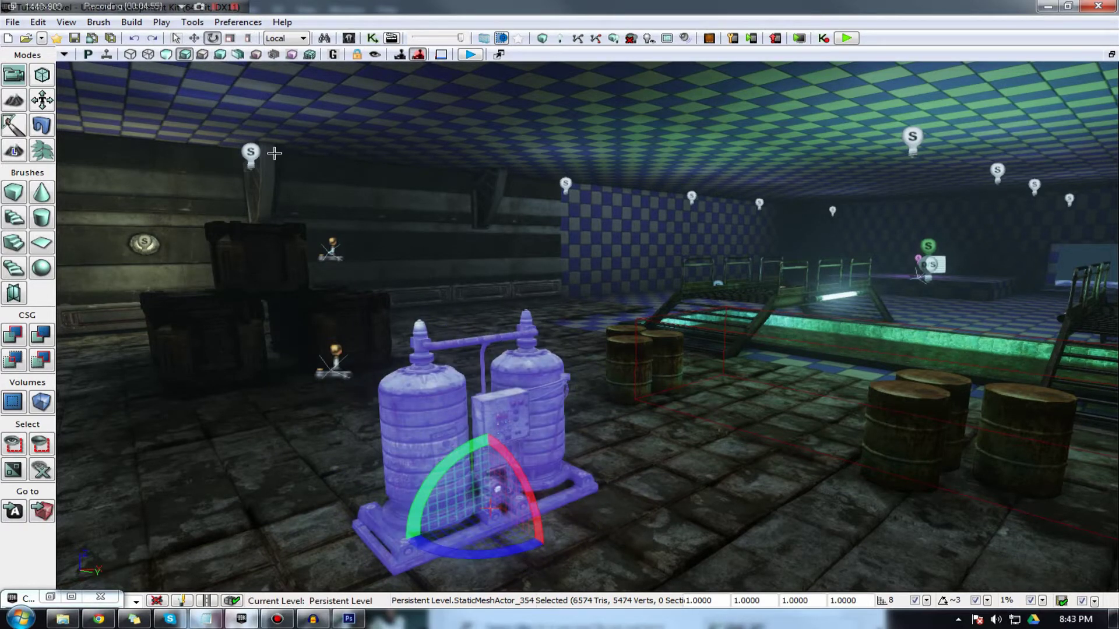
Delete the placed storage tanks from the stone floor between the barrels and the dark crates.
right_click_drag(587, 350, 449, 303)
right_click_drag(303, 242, 398, 234)
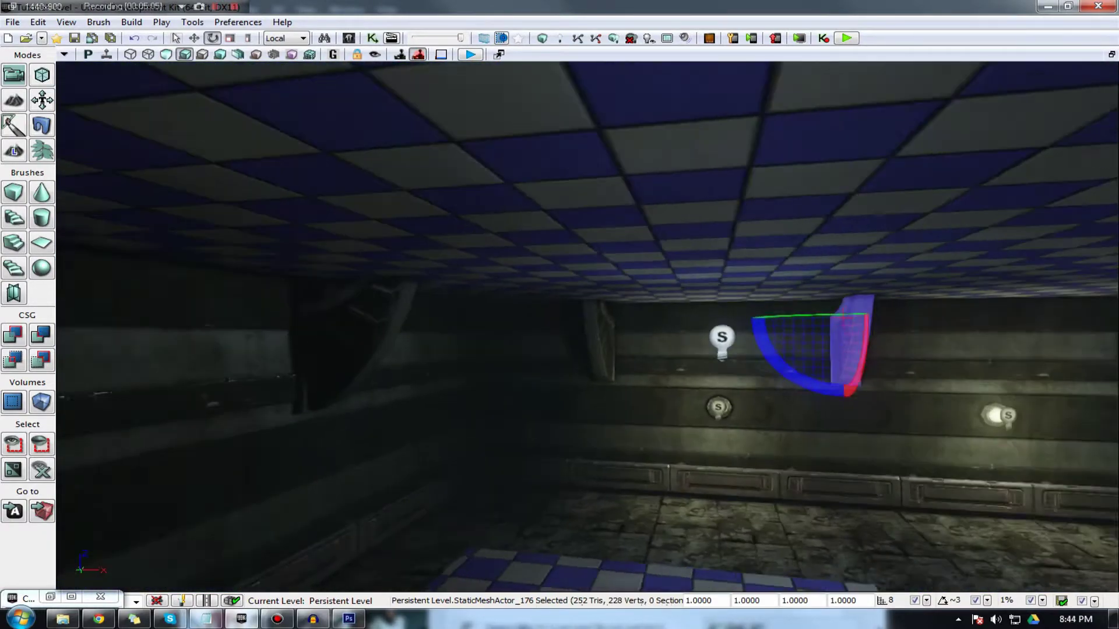
right_click_drag(559, 327, 749, 349)
right_click_drag(87, 198, 417, 236)
left_click_drag(416, 235, 415, 225)
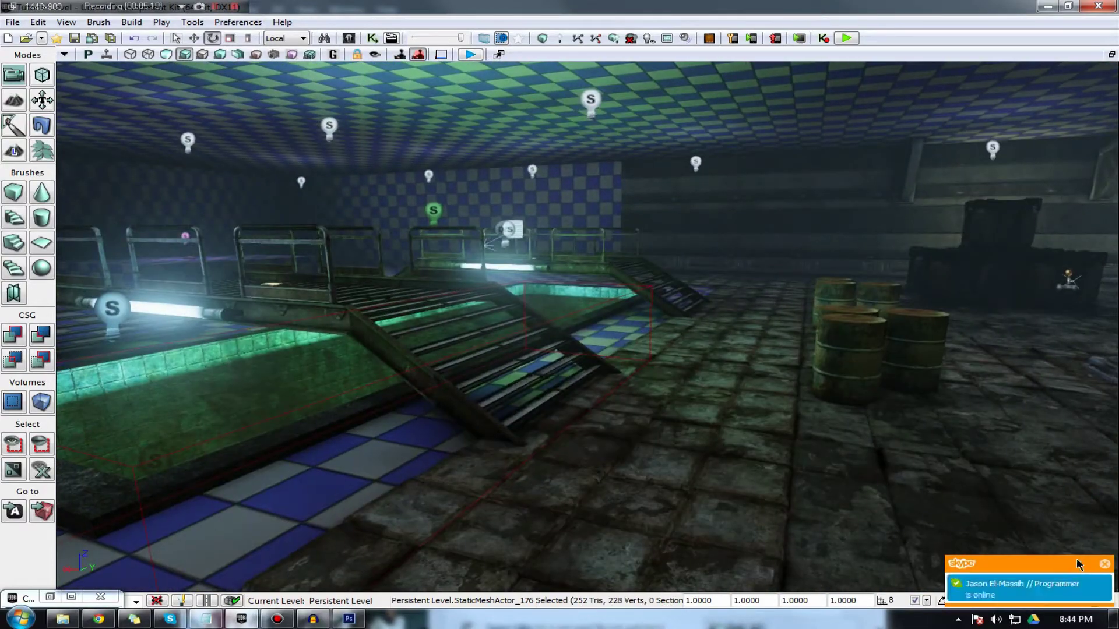
right_click_drag(659, 366, 335, 432)
left_click(336, 432)
left_click_drag(492, 350, 548, 326)
key("Delete")
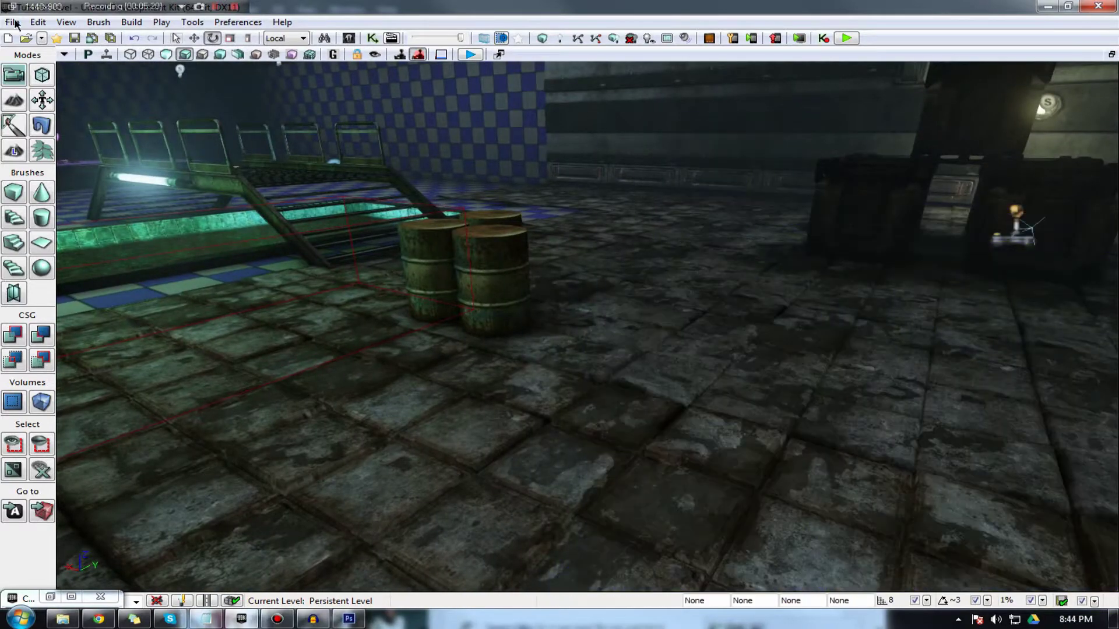
Start opening another map and browse to the C:\UDK\UDK-2013-02\UDKGame folder.
left_click(25, 37)
scroll(93, 245, "down", 3)
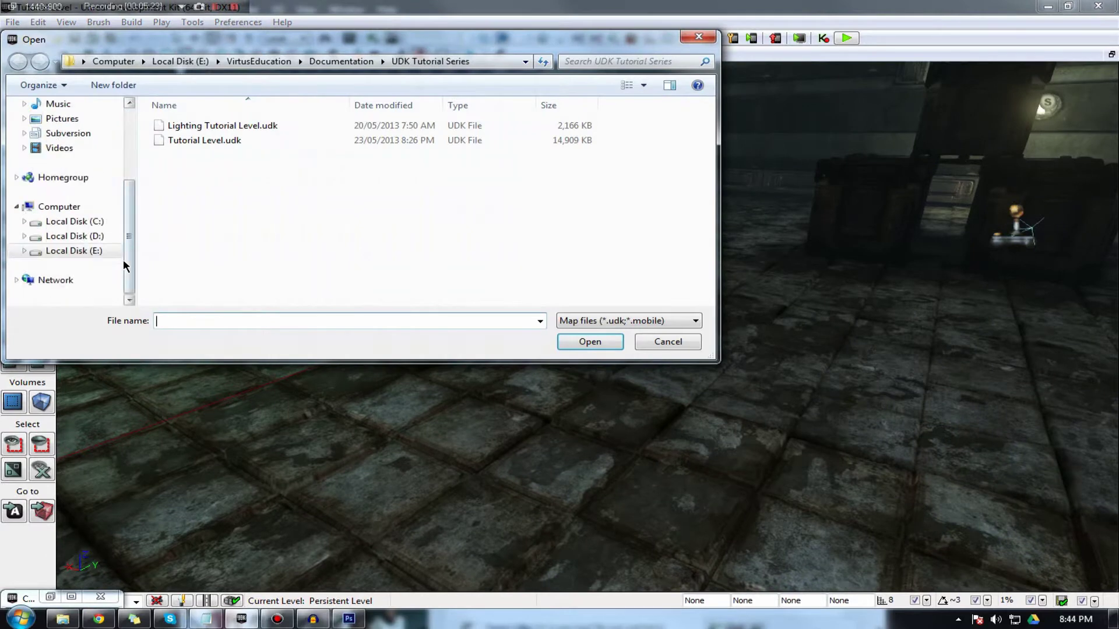
left_click(93, 236)
left_click(95, 221)
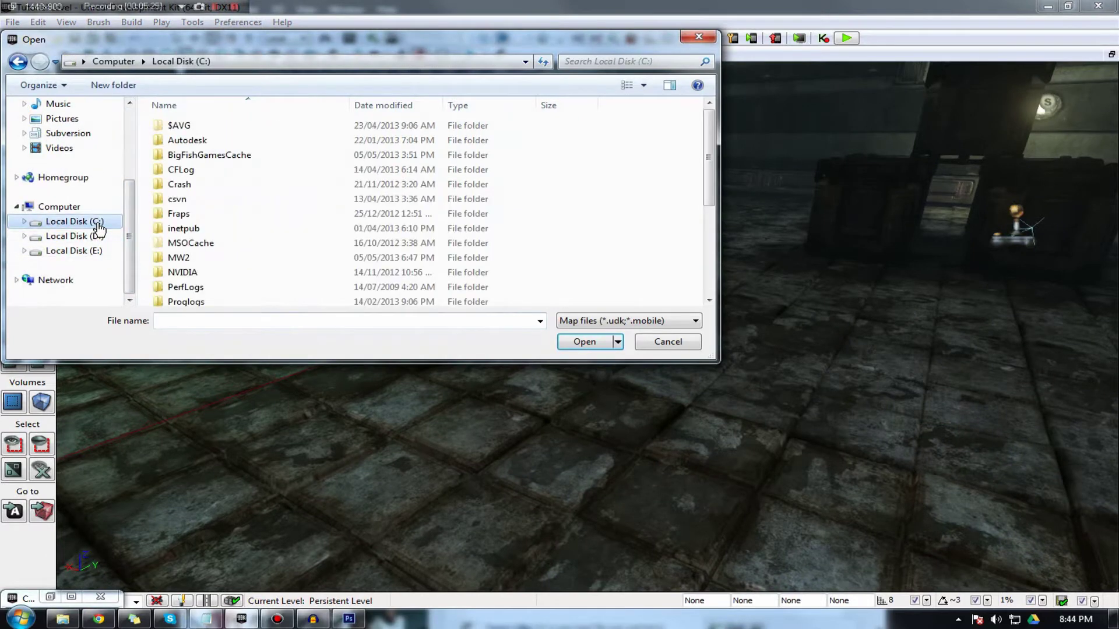
left_click(74, 250)
left_click(87, 223)
scroll(206, 257, "down", 4)
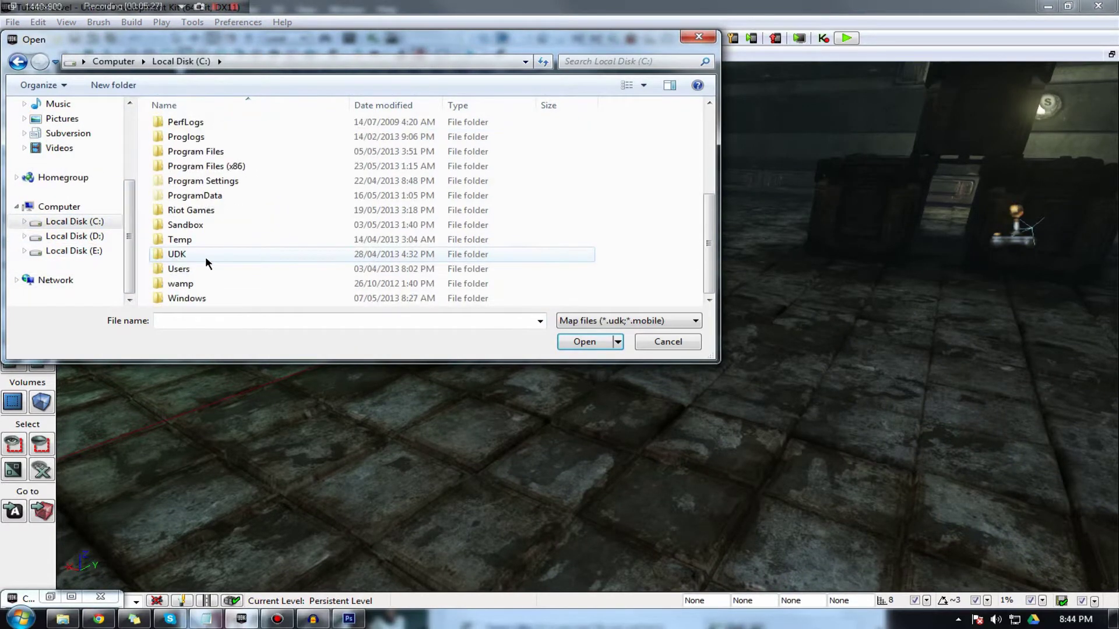
double_click(202, 255)
double_click(205, 128)
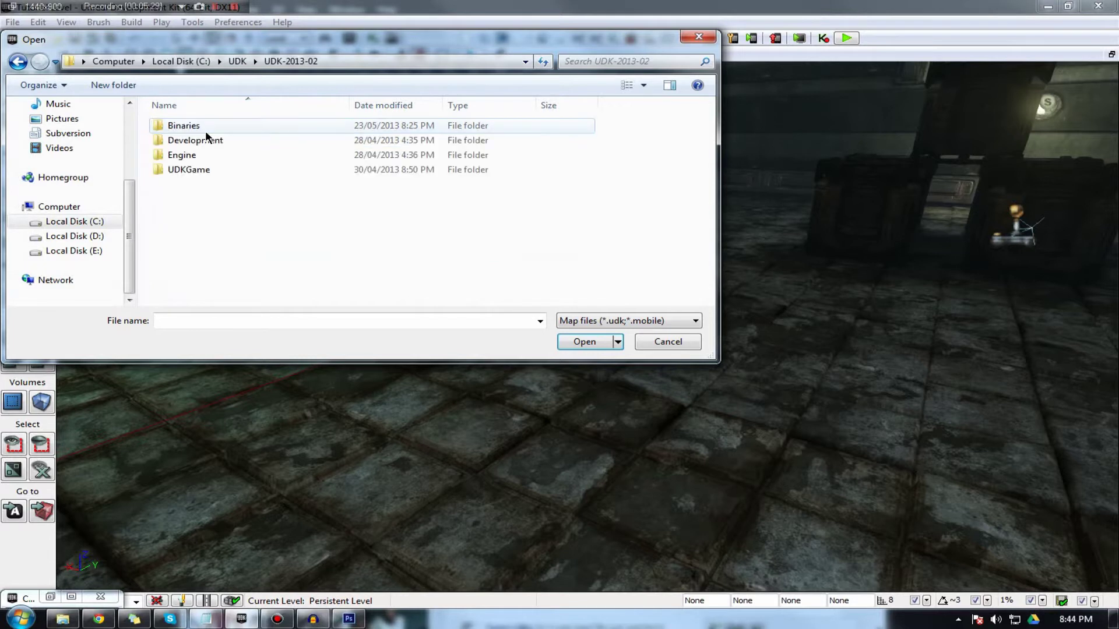
double_click(198, 170)
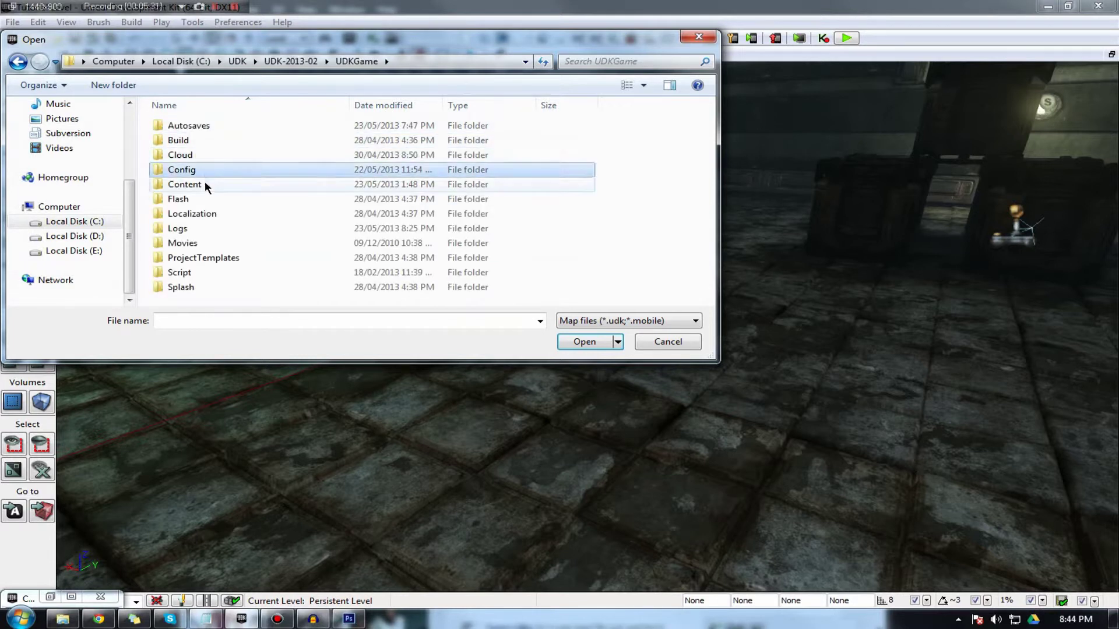
Open the DM-Deck.udk map from Content\Maps\UT3, discarding the unsaved changes to the tutorial level.
double_click(201, 184)
double_click(194, 197)
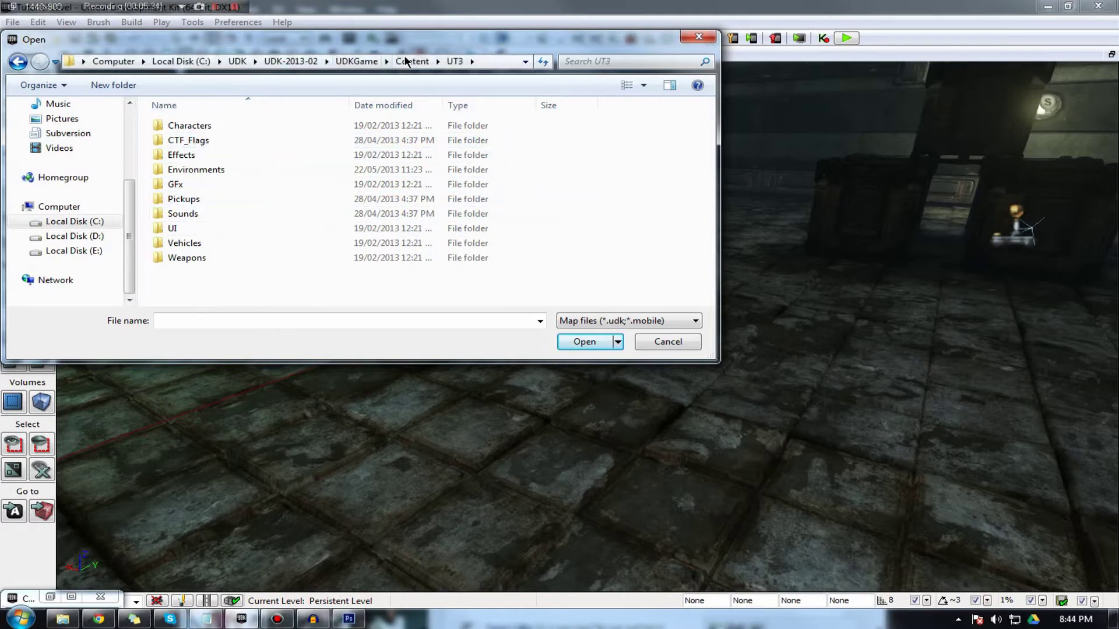
key("BackSpace")
double_click(178, 126)
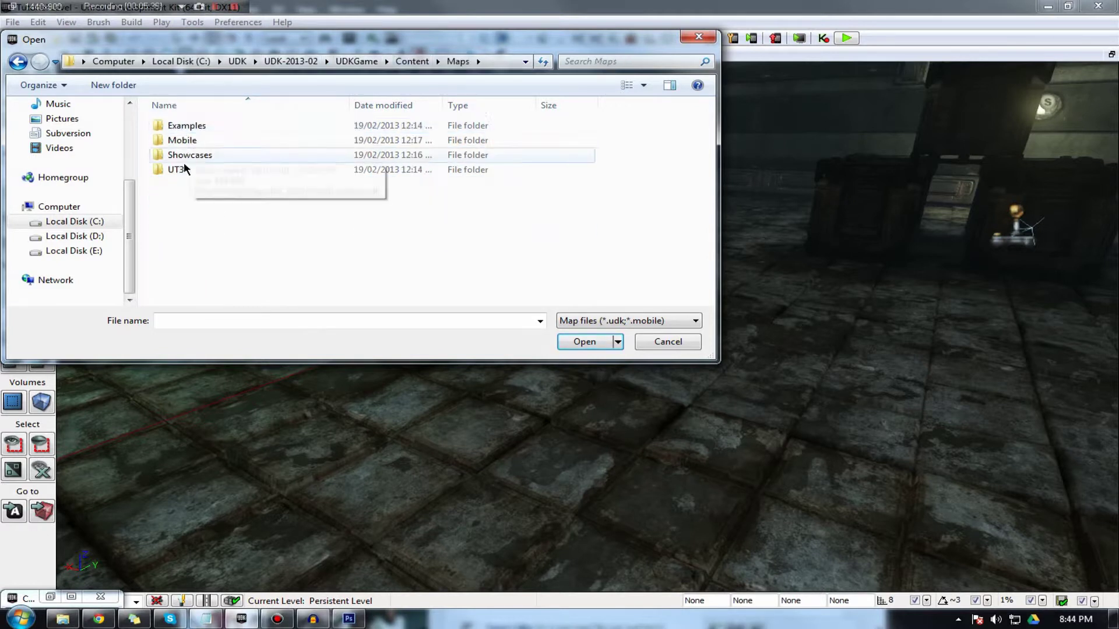
double_click(184, 165)
double_click(195, 126)
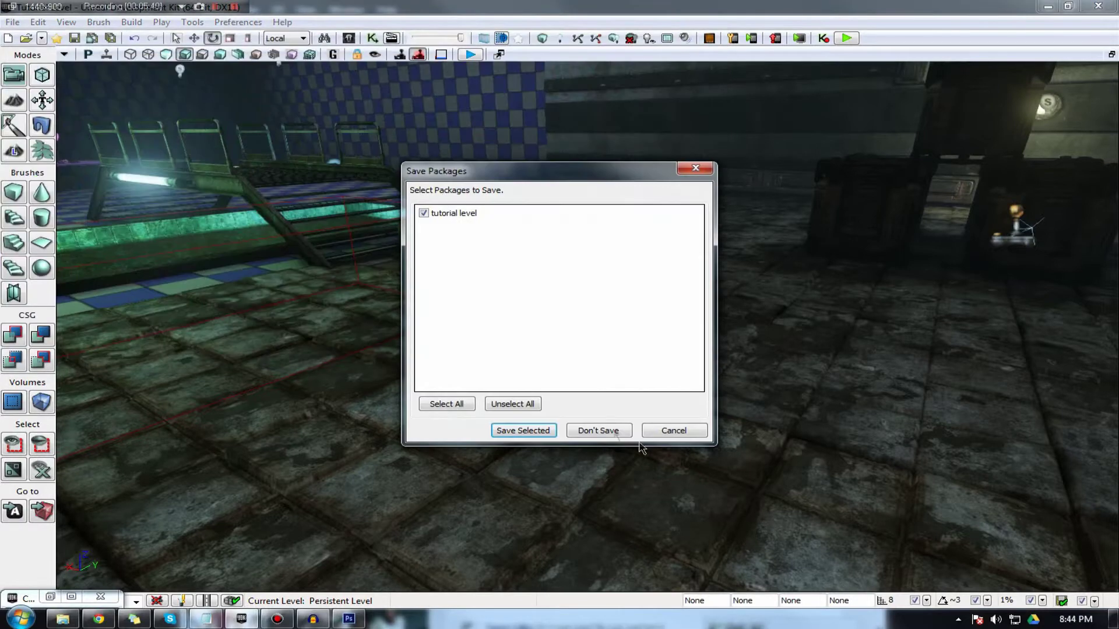
left_click(602, 431)
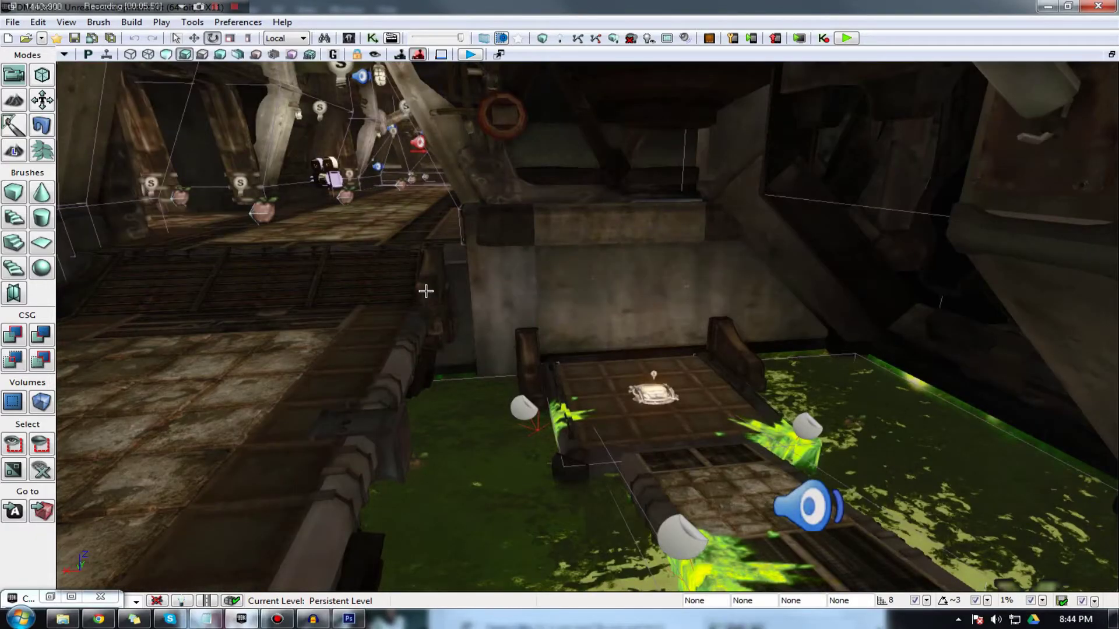
Examine how static meshes dress the floors, walls, walkways and crates throughout the DM-Deck map.
right_click_drag(456, 373, 399, 353)
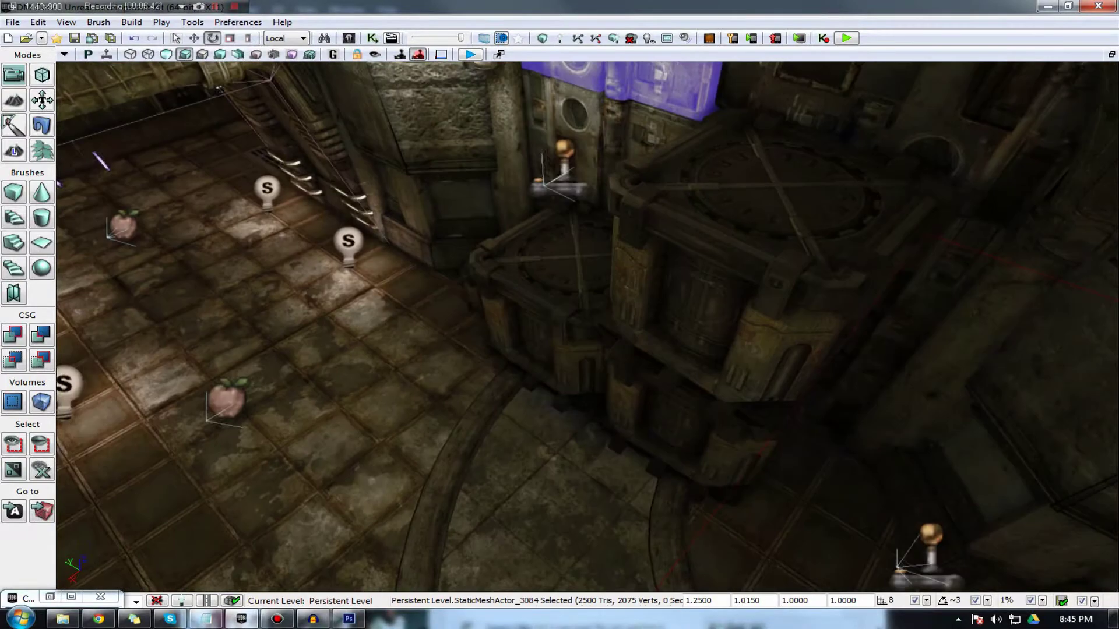
right_click_drag(588, 327, 646, 292)
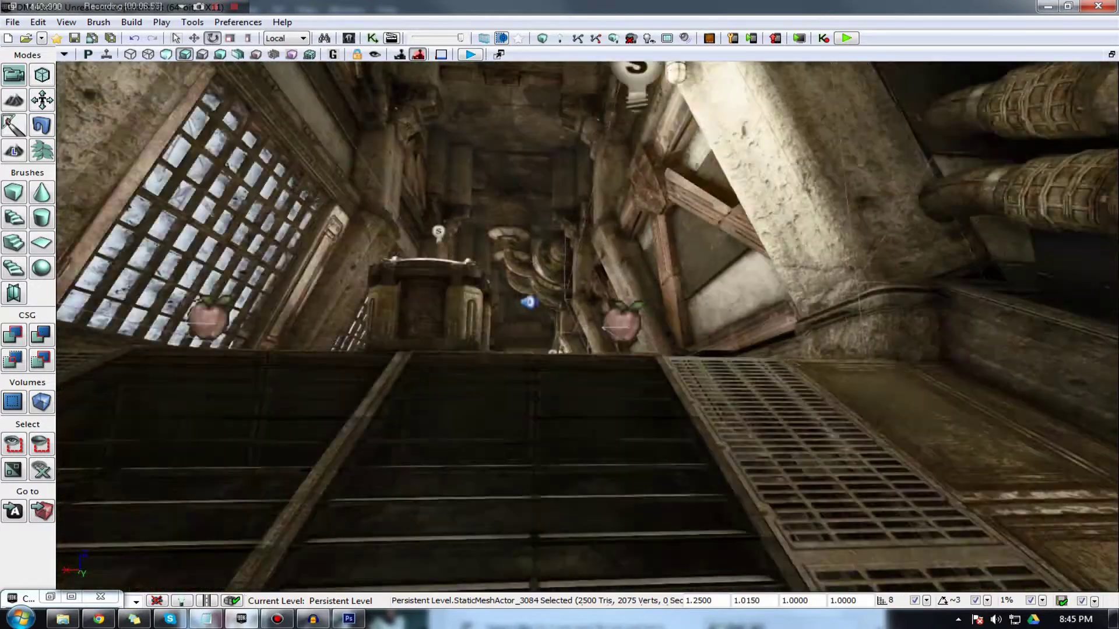
right_click_drag(428, 318, 423, 323)
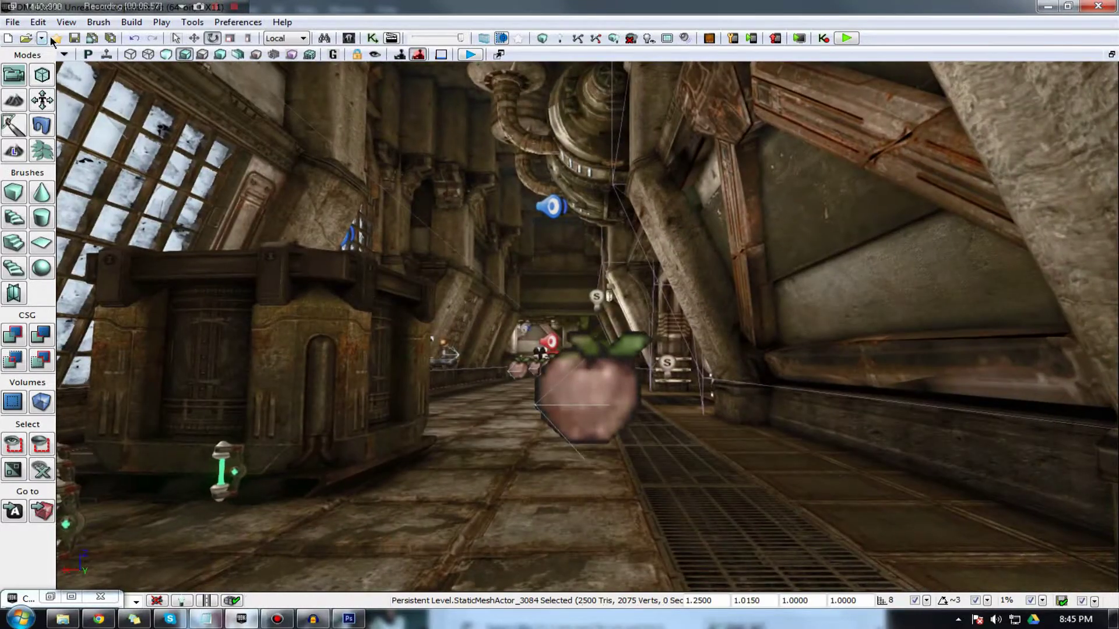
Reopen Tutorial Level.udk from E:\VirtusEducation\Documentation\UDK Tutorial Series.
left_click(27, 38)
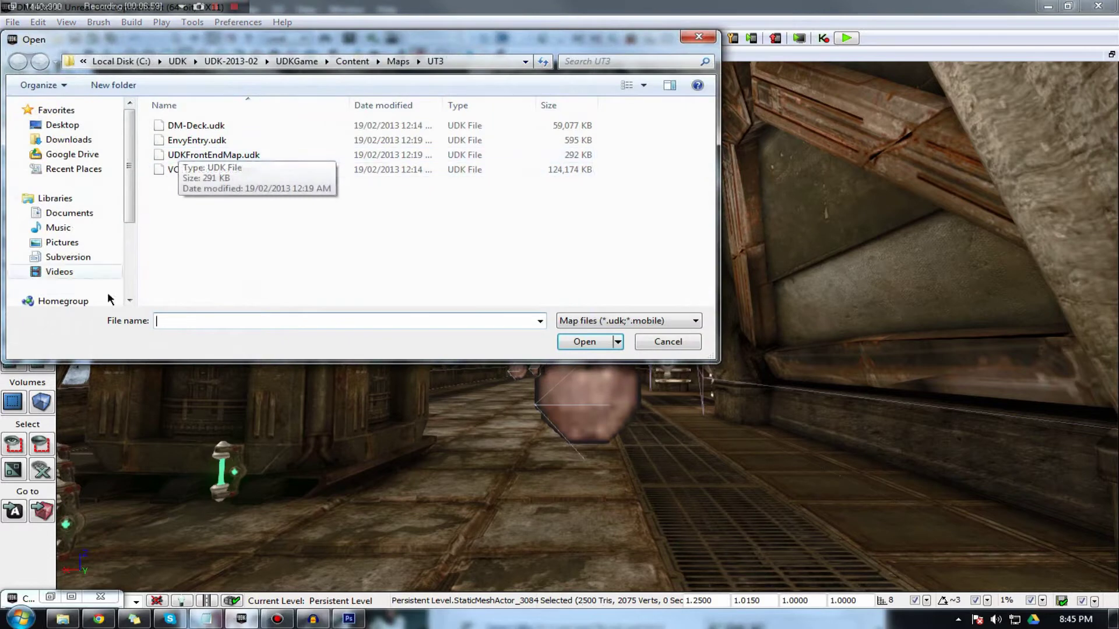
left_click(131, 298)
left_click(100, 251)
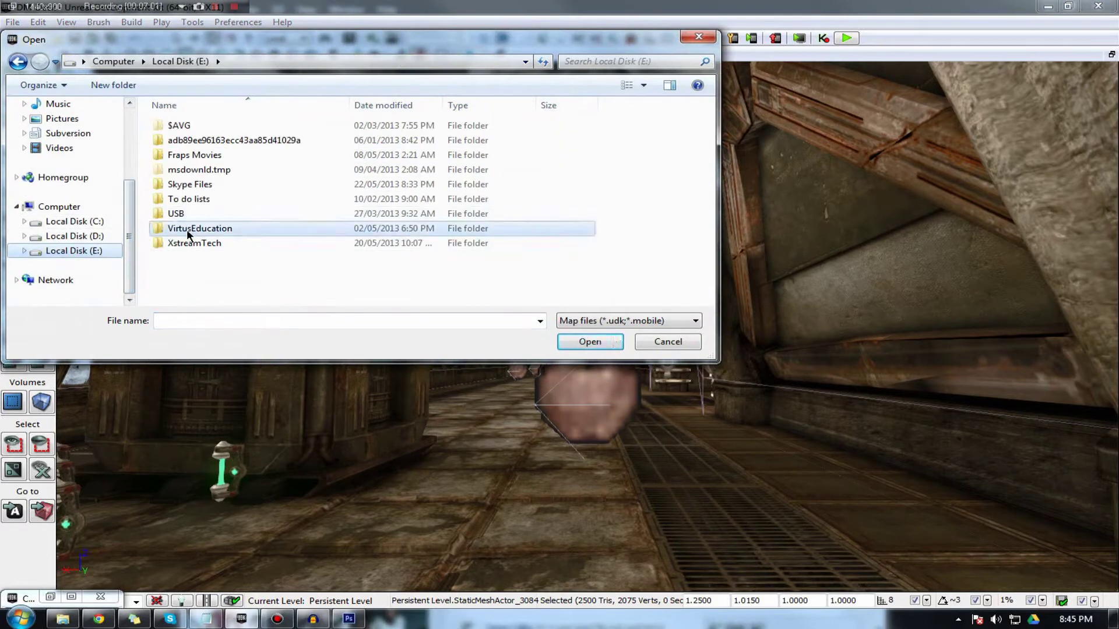
double_click(186, 227)
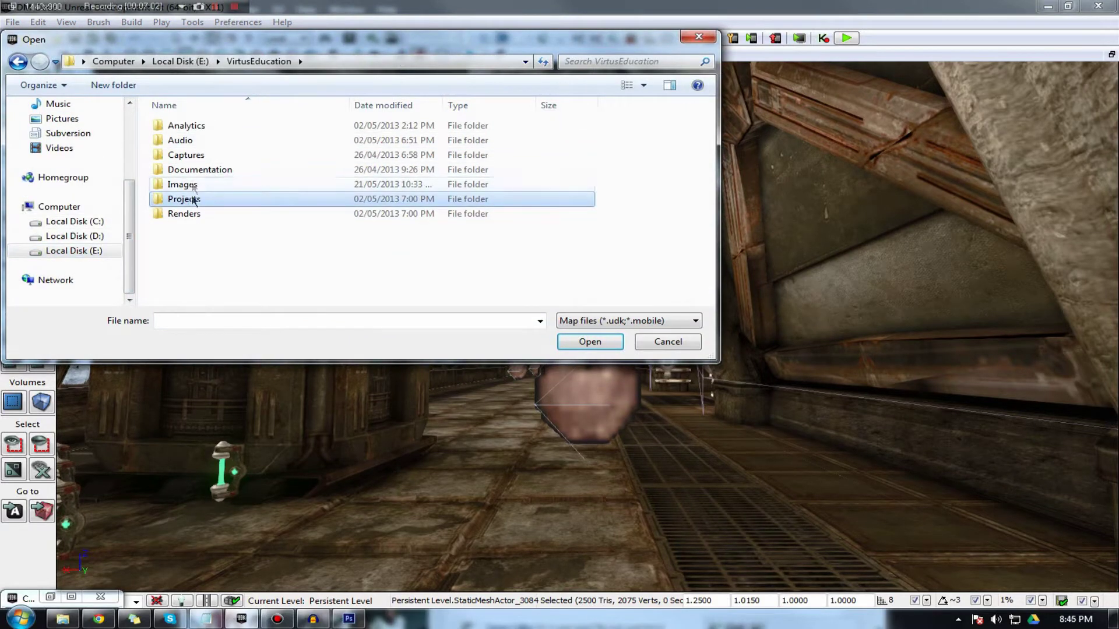
left_click(193, 213)
double_click(201, 168)
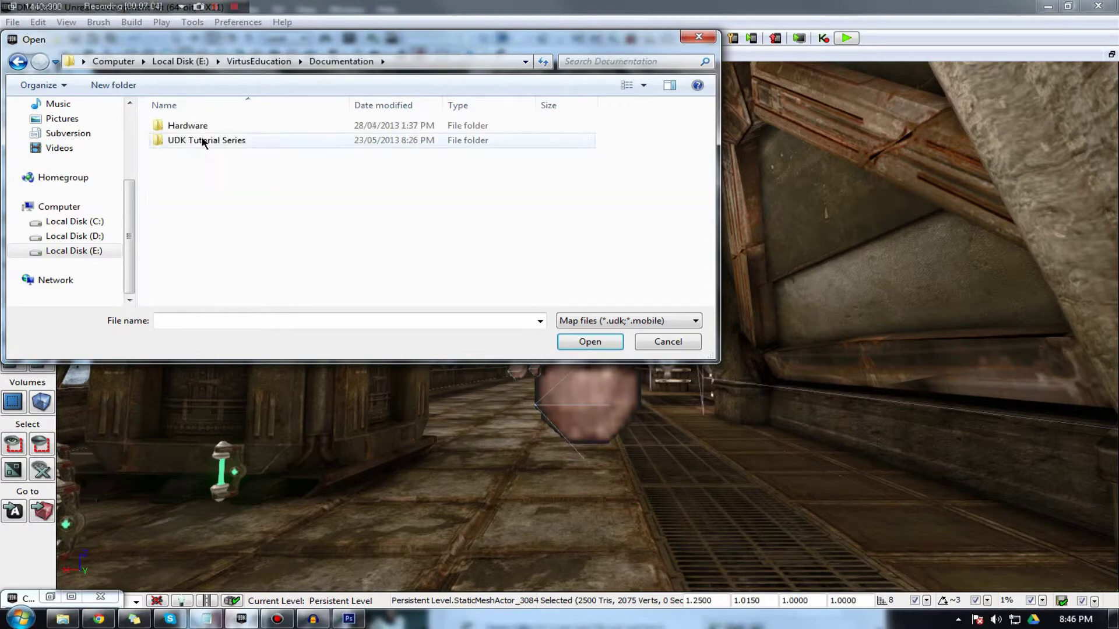
double_click(201, 139)
double_click(188, 141)
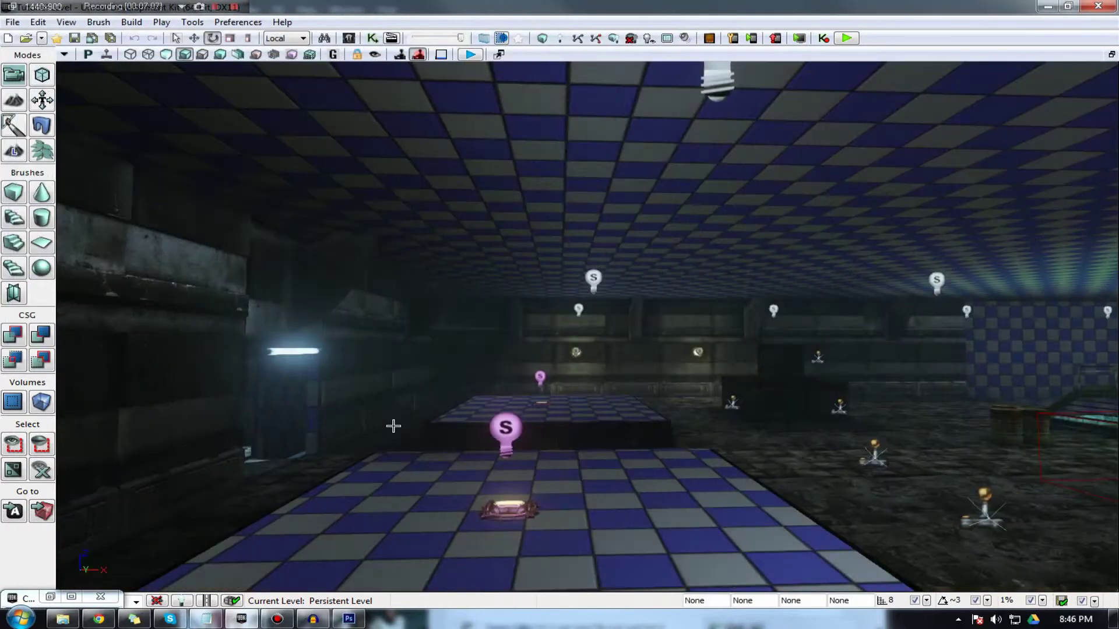
Examine the tutorial level's platforms, walls and open floor from the crates to the bridges and barrels.
key("w")
right_click_drag(393, 426, 458, 426)
key("w")
scroll(108, 313, "down", 10)
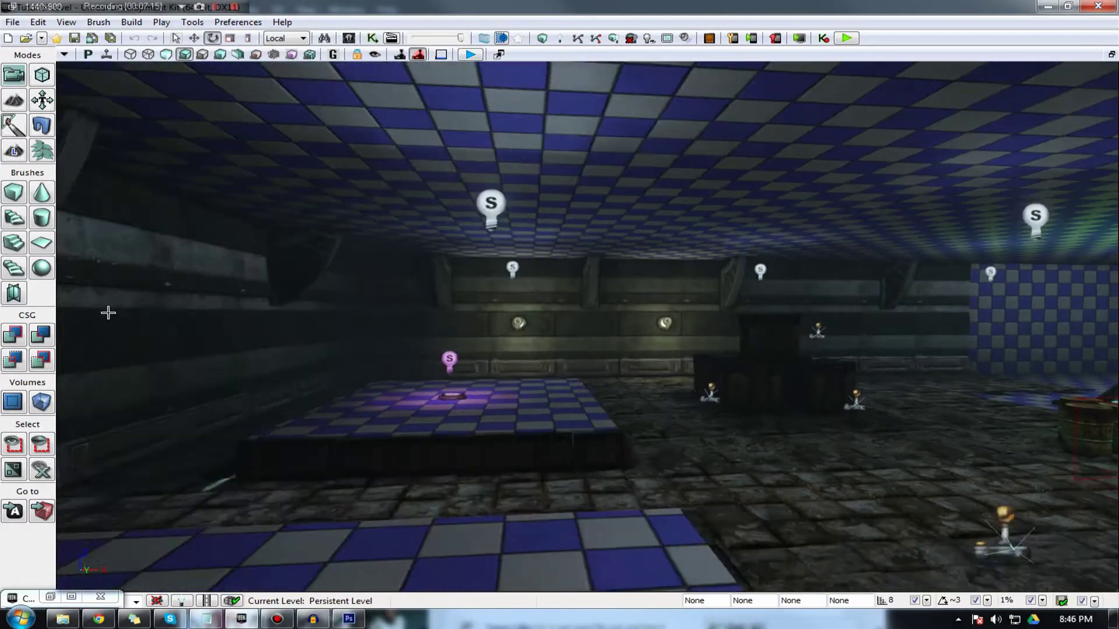
right_click_drag(197, 369, 224, 308)
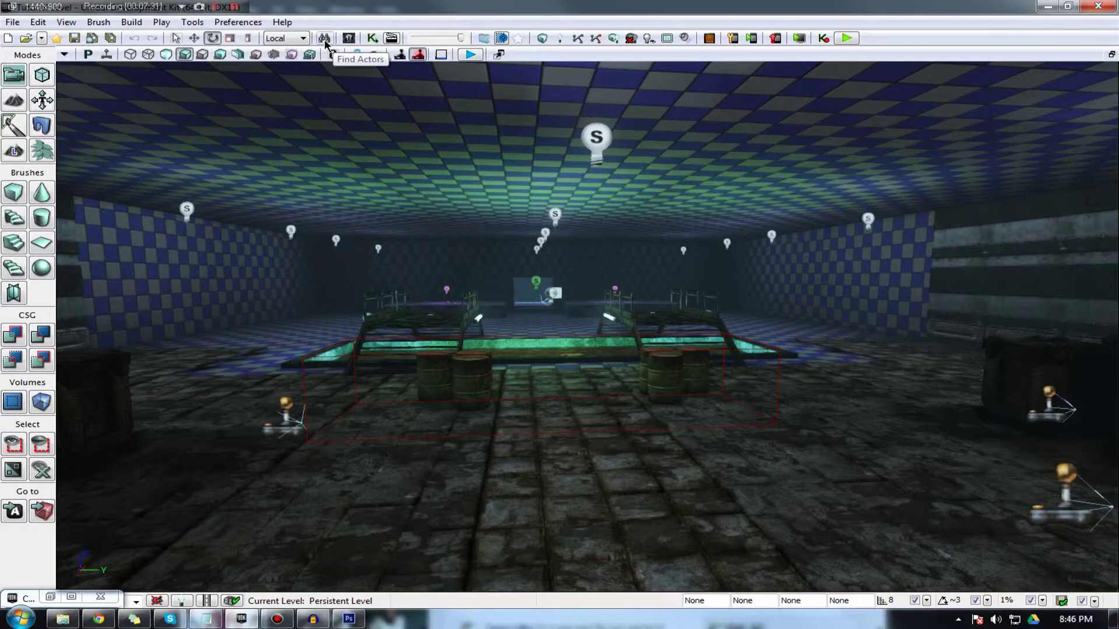
Open the S_HU_Deco_SM_StorageTanks03 mesh from the Content Browser in a maximized Static Mesh Editor.
left_click(50, 598)
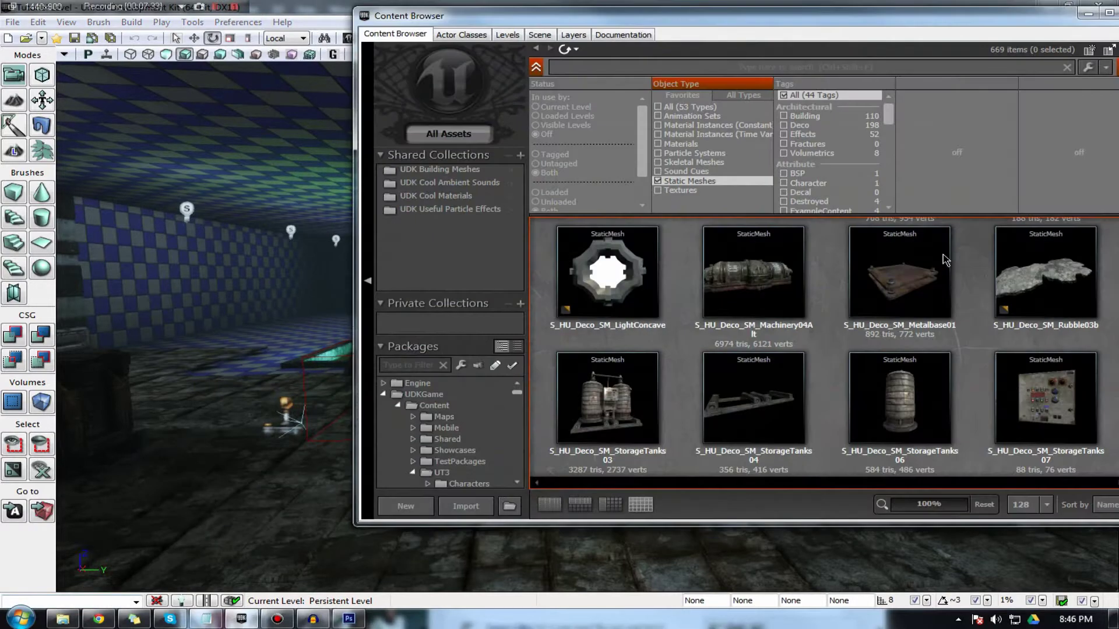
left_click(595, 281)
left_click(626, 407)
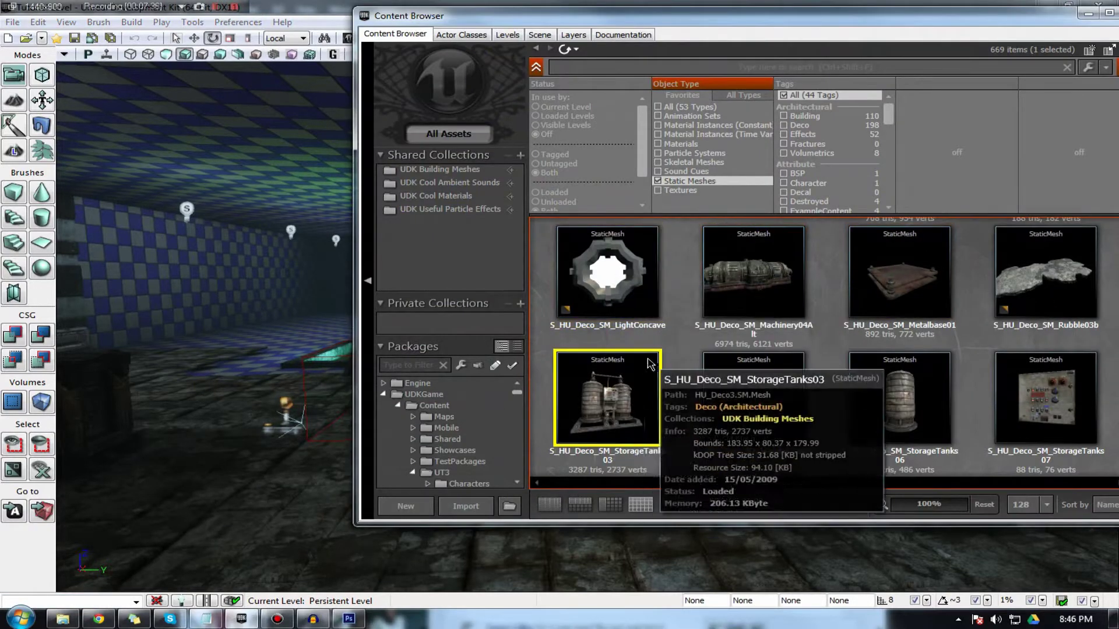
right_click_drag(268, 389, 6, 373)
right_click_drag(56, 347, 57, 347)
left_click(621, 407)
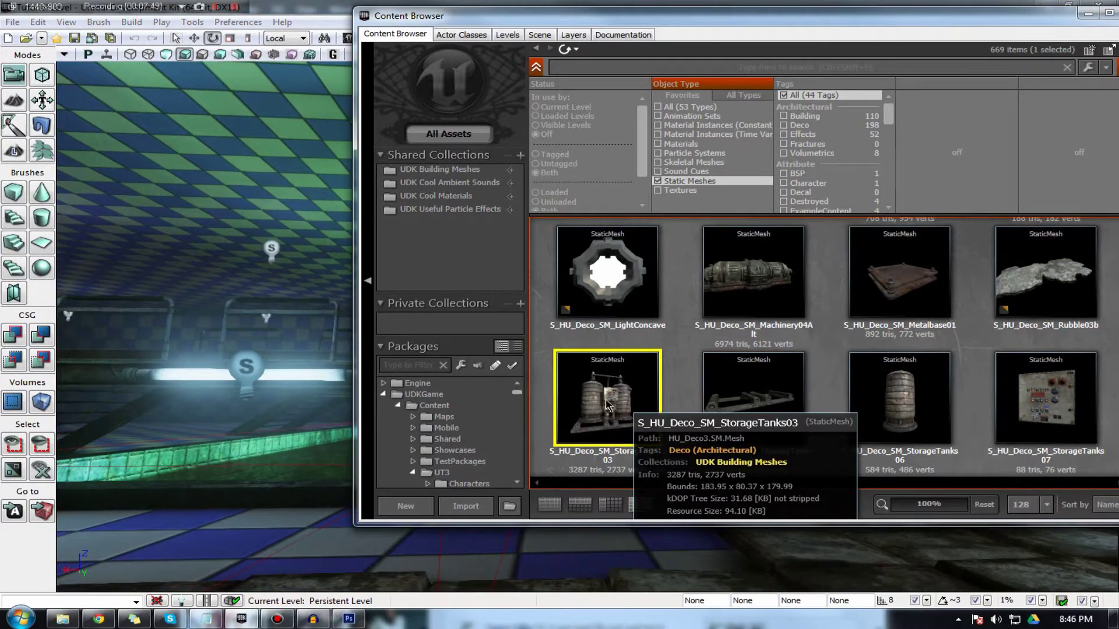
double_click(606, 402)
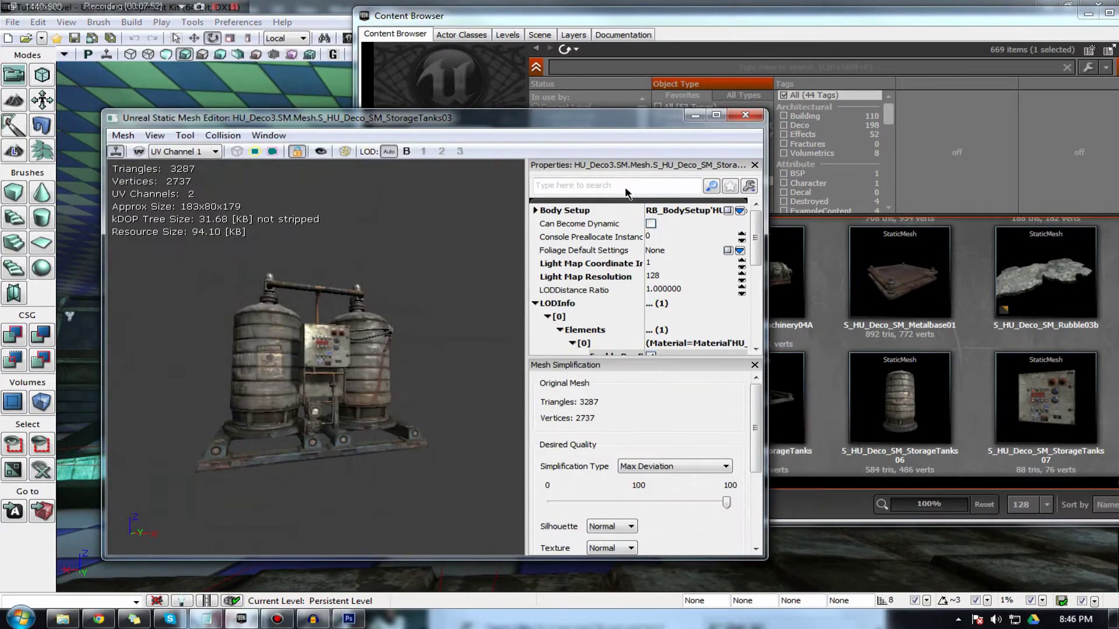
left_click_drag(569, 142, 462, 5)
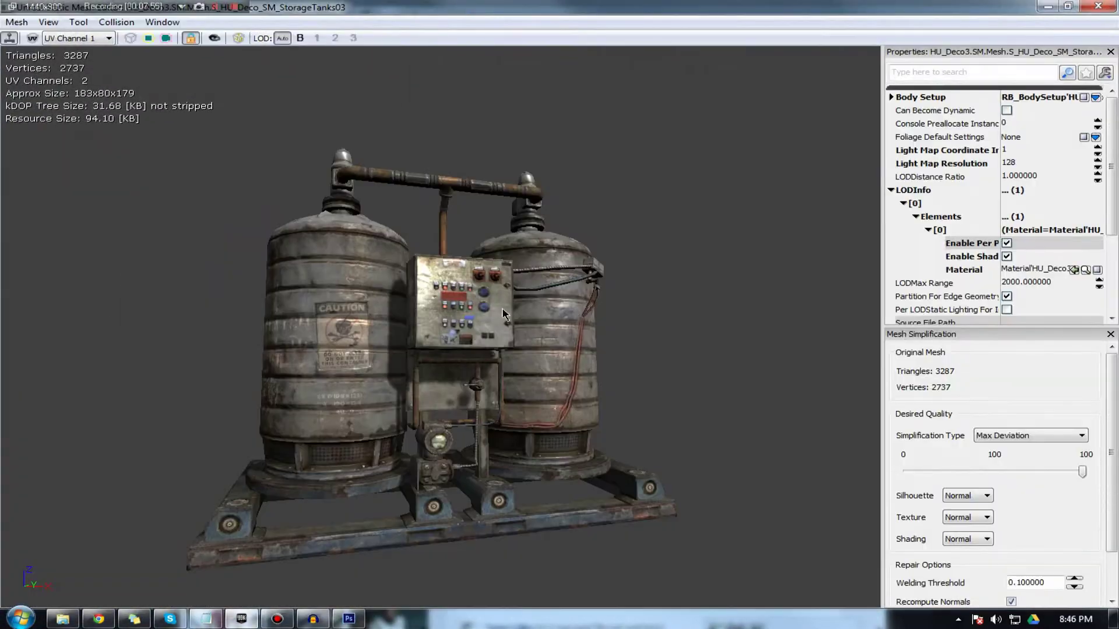
Examine the storage tanks mesh from several angles, both close up and from a distance.
left_click_drag(427, 199, 120, 204)
left_click_drag(600, 315, 537, 314)
left_click_drag(655, 311, 408, 335)
right_click_drag(408, 336, 408, 280)
right_click_drag(237, 345, 237, 408)
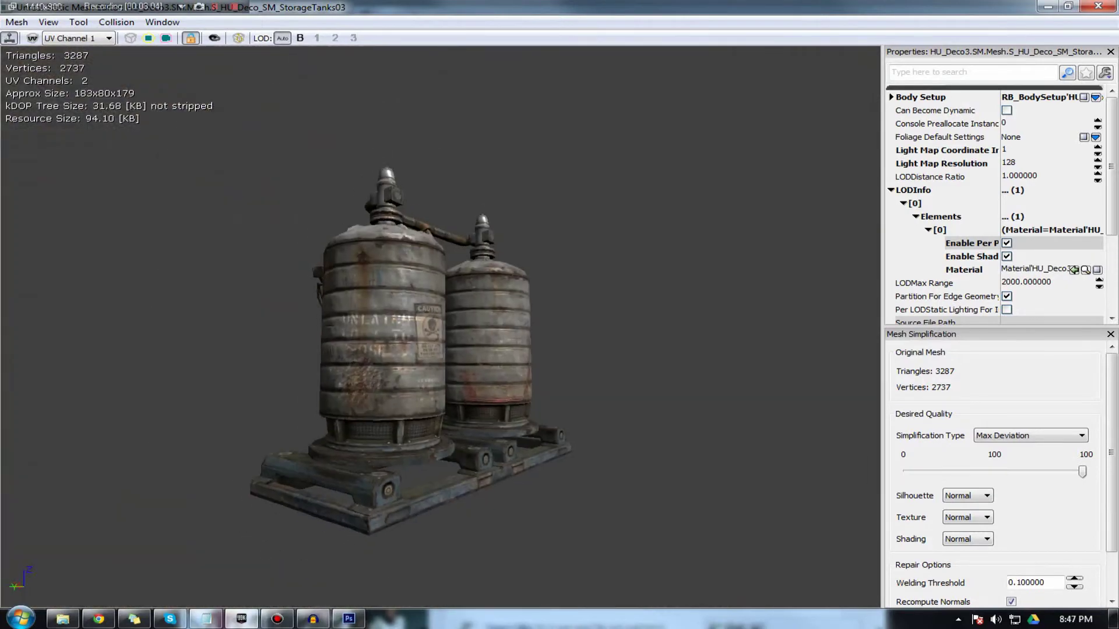
left_click_drag(236, 345, 326, 345)
right_click_drag(236, 345, 237, 291)
left_click_drag(256, 345, 236, 345)
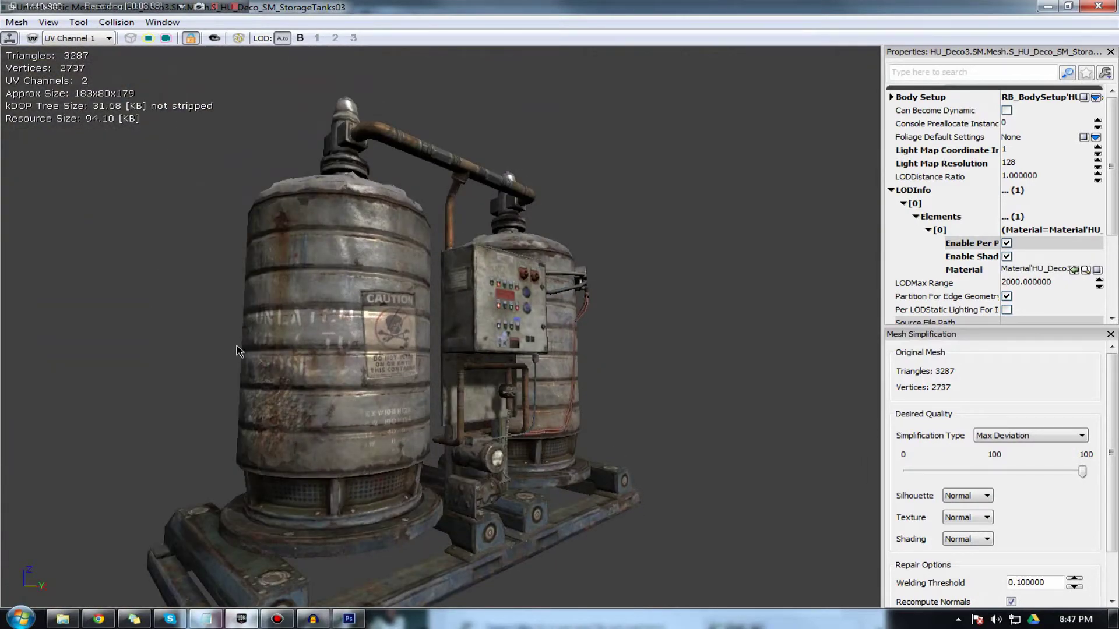
right_click_drag(237, 345, 237, 408)
left_click_drag(237, 345, 350, 345)
right_click_drag(237, 345, 236, 303)
left_click_drag(237, 345, 466, 345)
left_click_drag(407, 309, 466, 309)
right_click_drag(487, 214, 487, 280)
left_click_drag(487, 213, 524, 214)
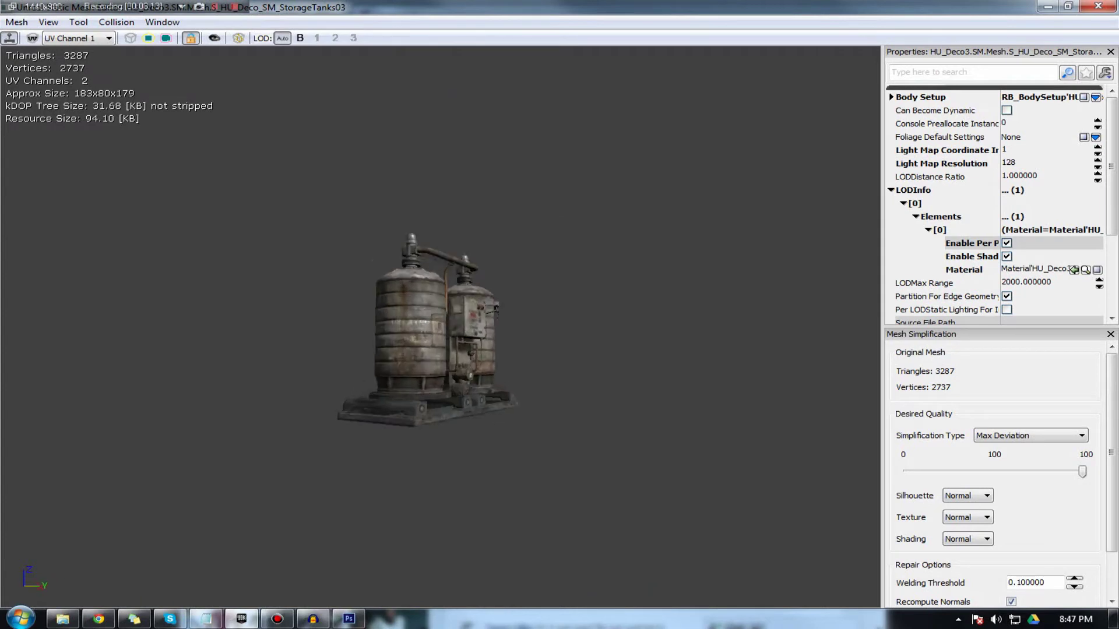
right_click_drag(488, 214, 487, 175)
left_click_drag(571, 248, 502, 247)
right_click_drag(583, 233, 583, 192)
left_click_drag(583, 233, 635, 233)
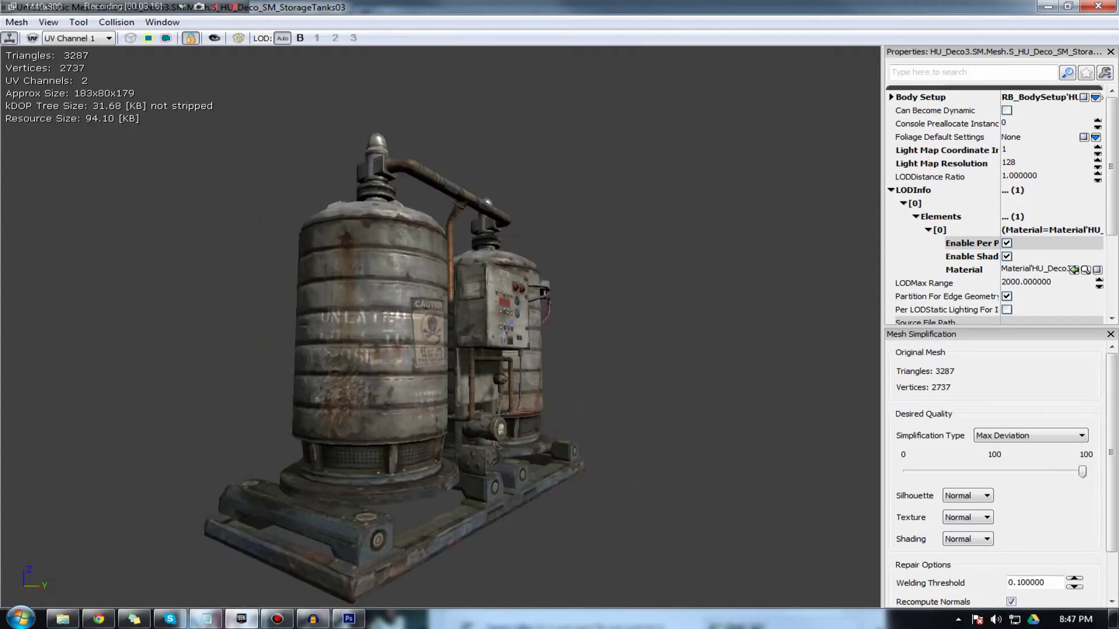
right_click_drag(582, 233, 582, 262)
left_click_drag(582, 233, 571, 233)
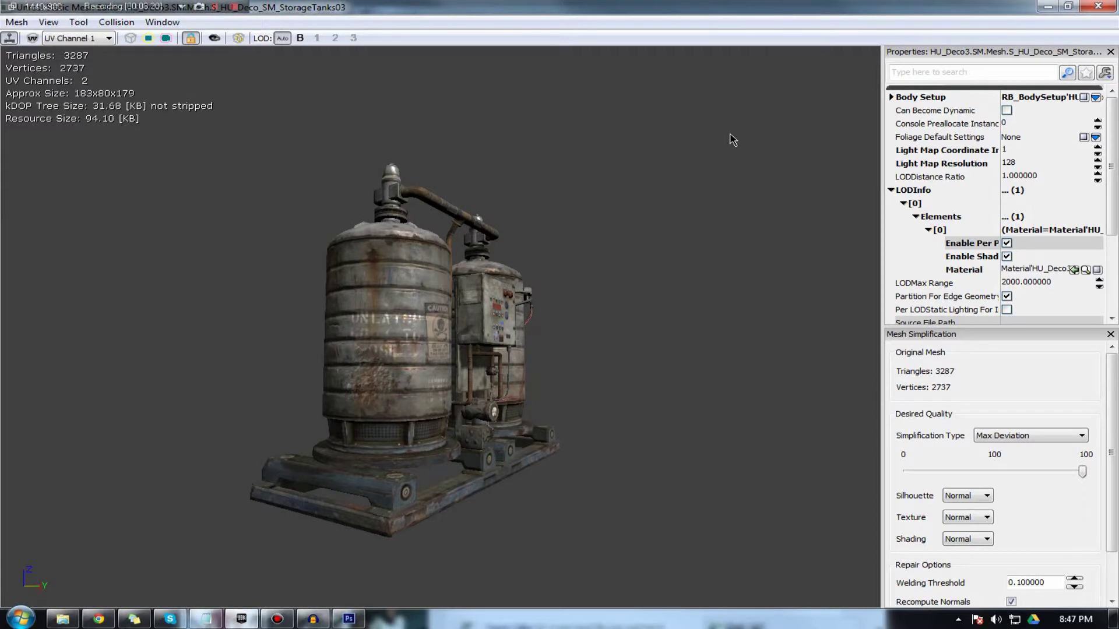
left_click_drag(727, 144, 646, 143)
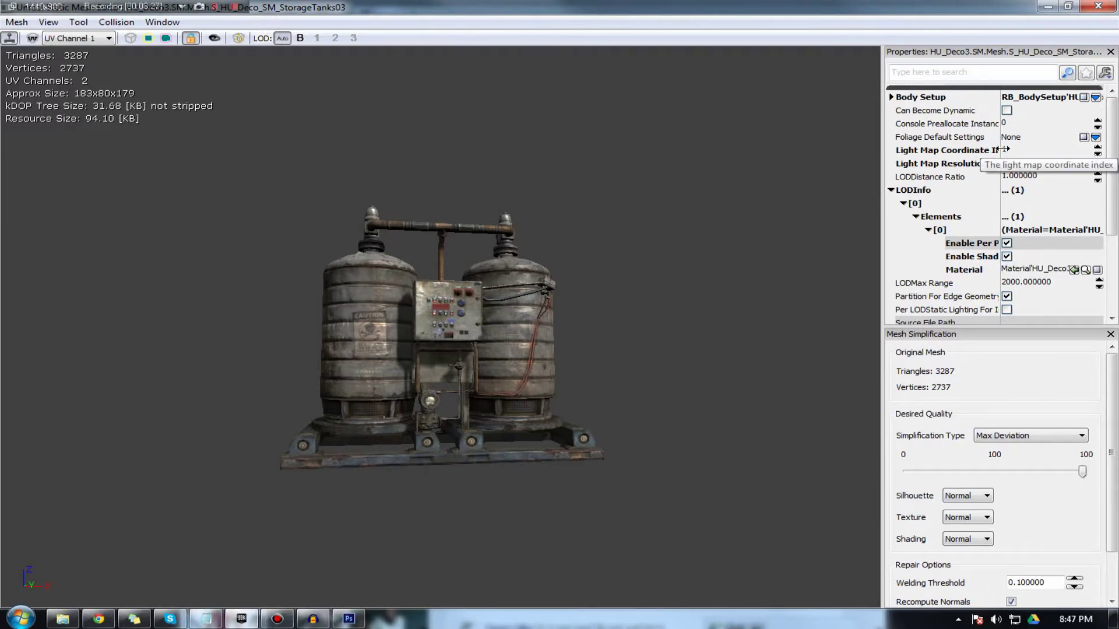
Examine the mesh's light map coordinate index, light map resolution, LODInfo, LOD range and LOD distance ratio properties.
left_click(1025, 164)
left_click(1018, 151)
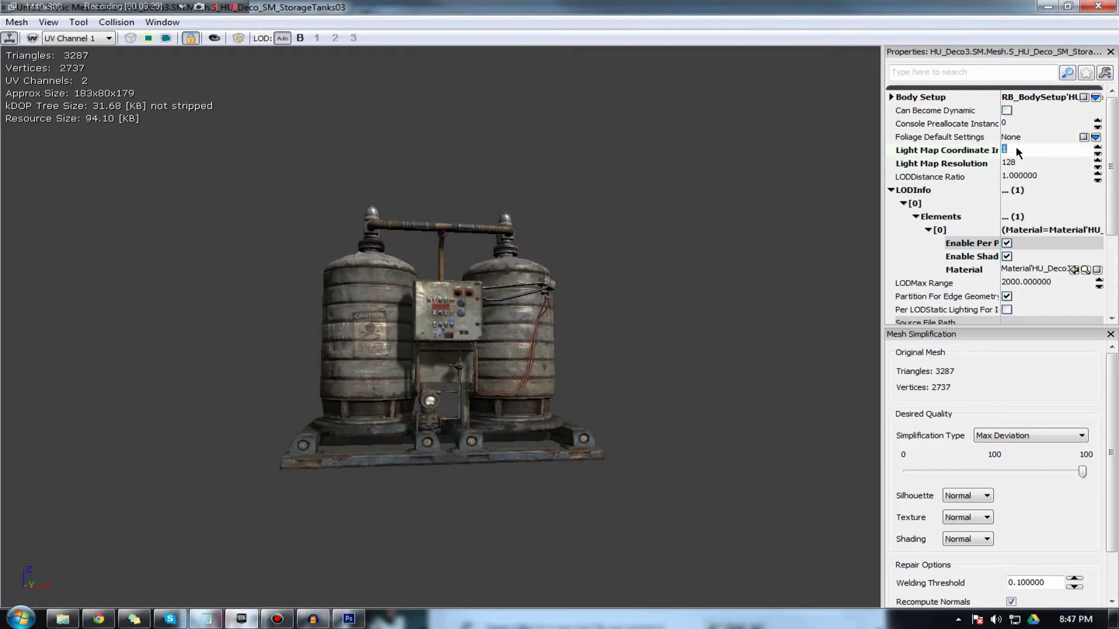
left_click(892, 195)
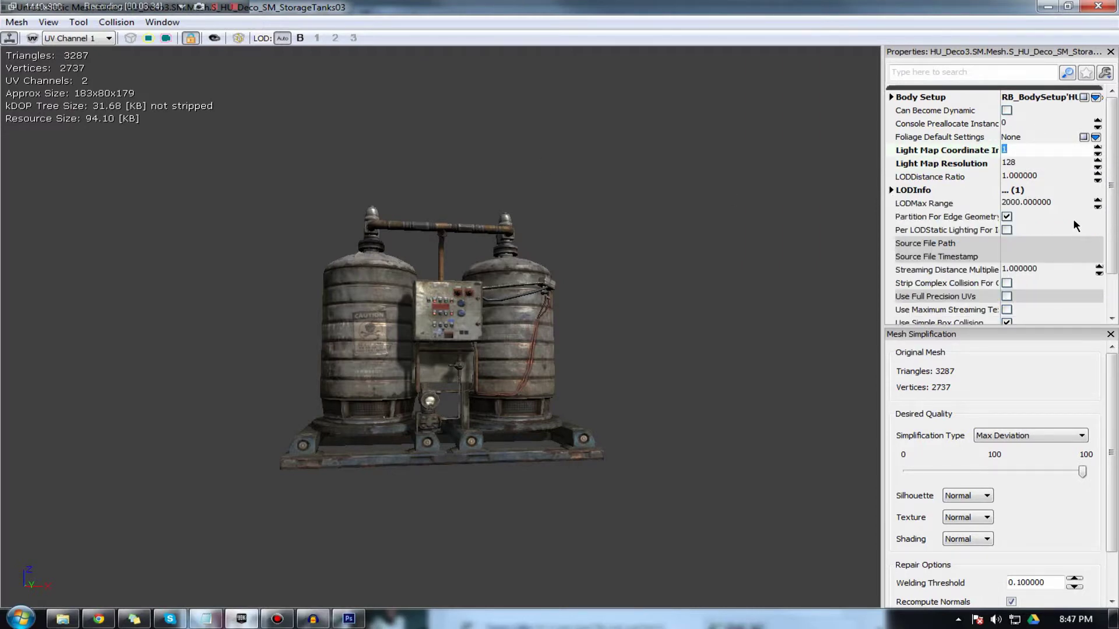
left_click(1038, 204)
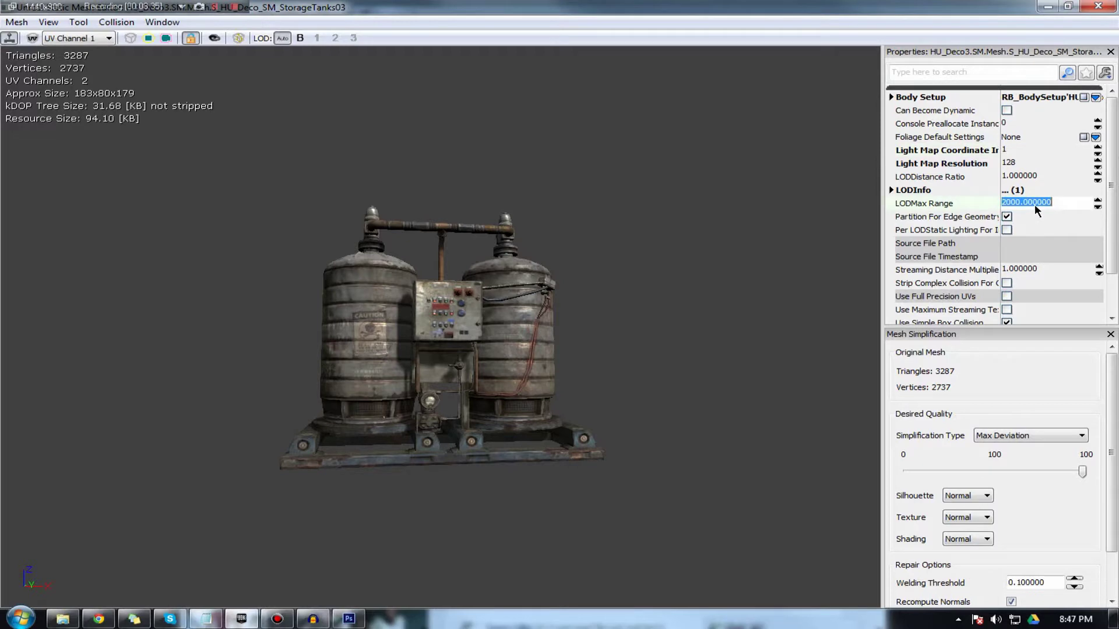
left_click(1028, 154)
left_click(1023, 164)
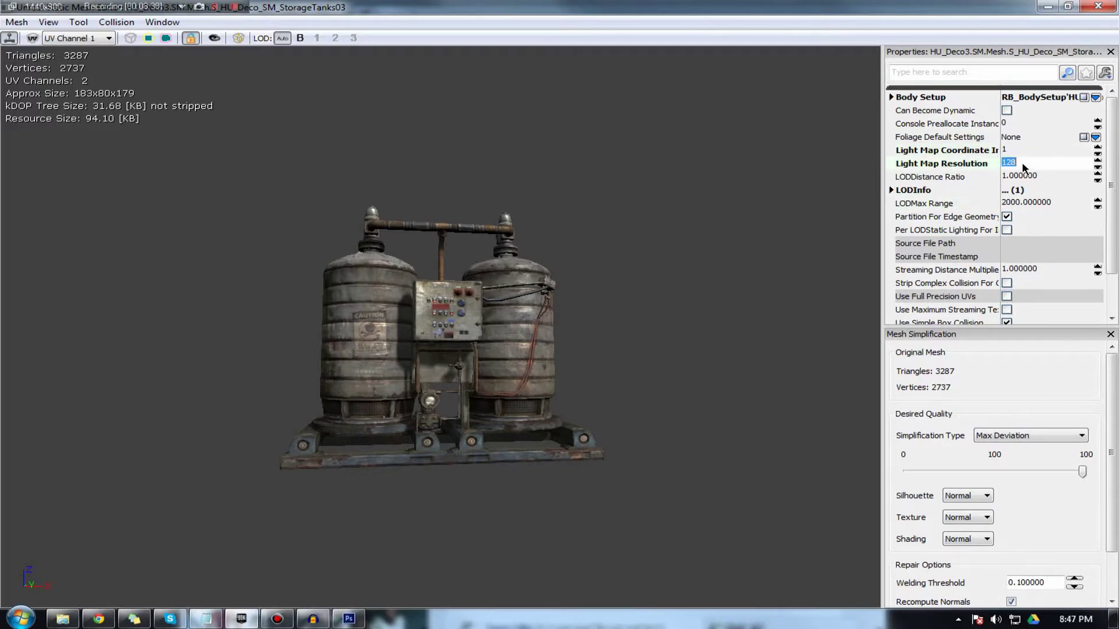
left_click_drag(450, 251, 505, 222)
left_click_drag(408, 315, 318, 340)
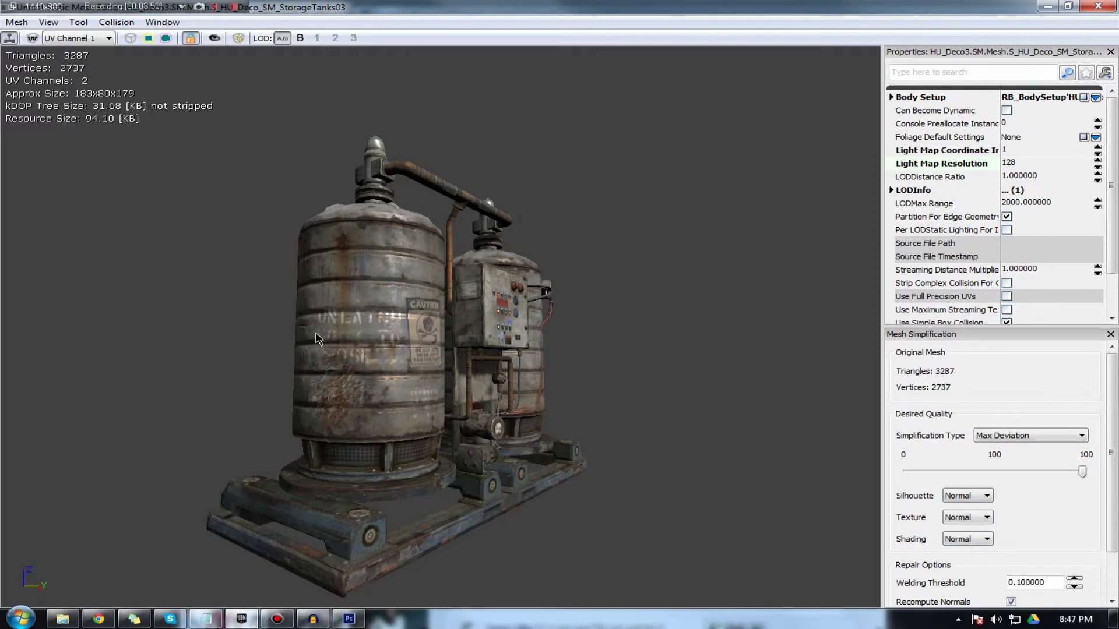
left_click(1020, 166)
double_click(913, 191)
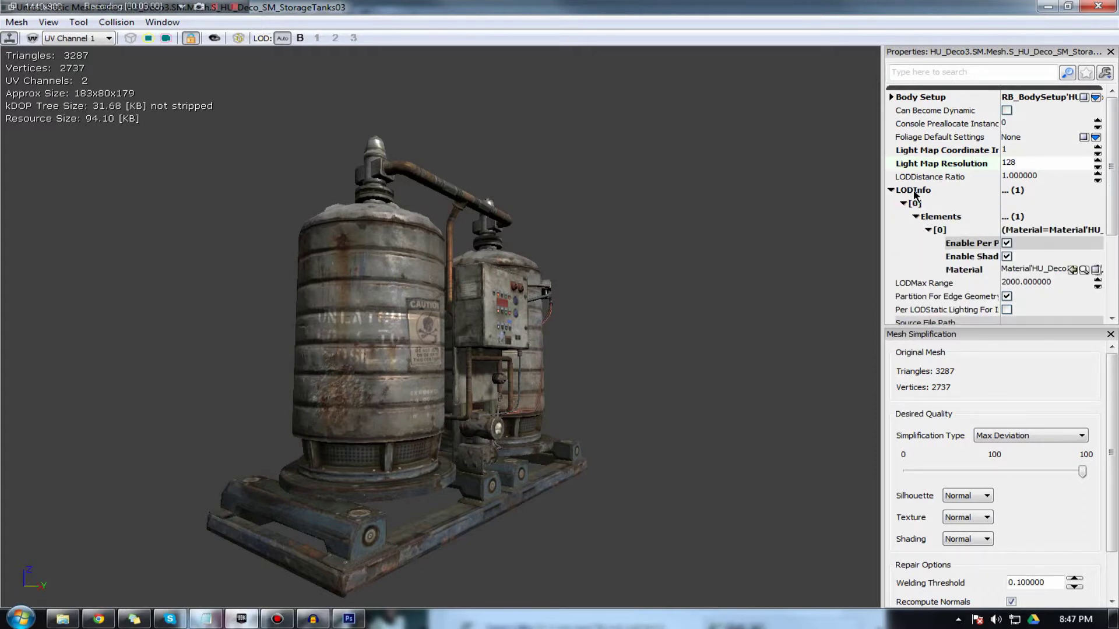
double_click(912, 193)
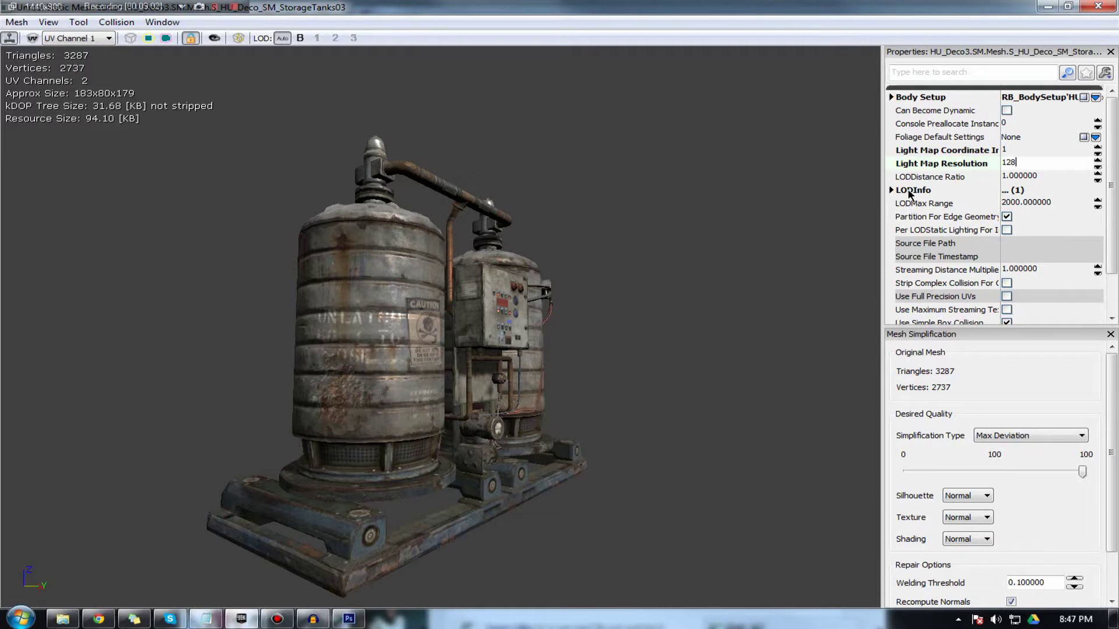
double_click(906, 194)
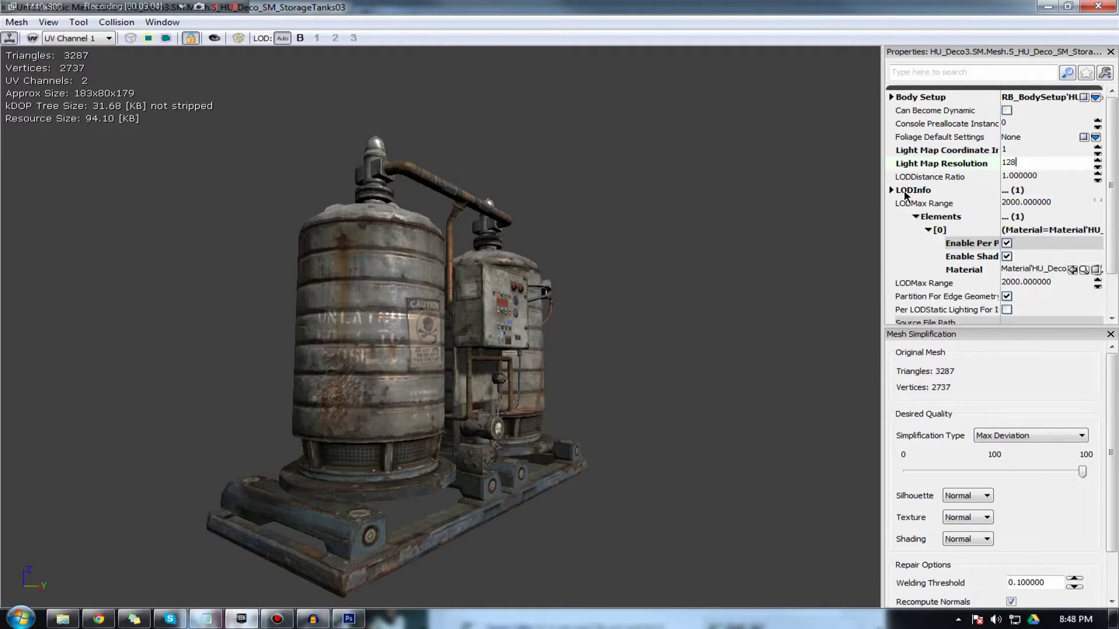
double_click(906, 194)
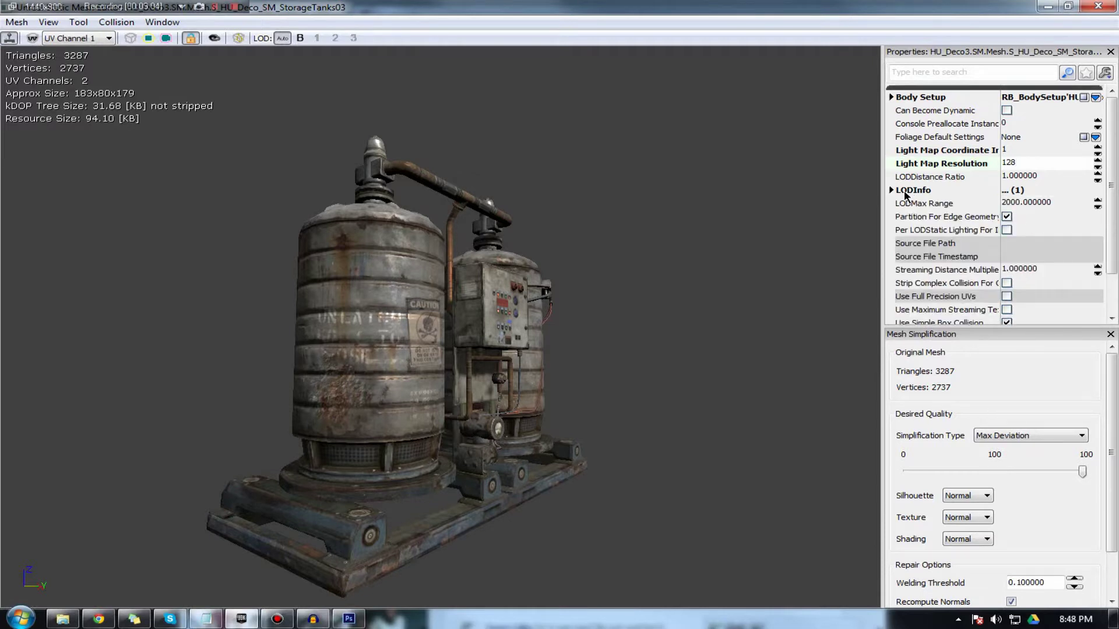
left_click(1020, 178)
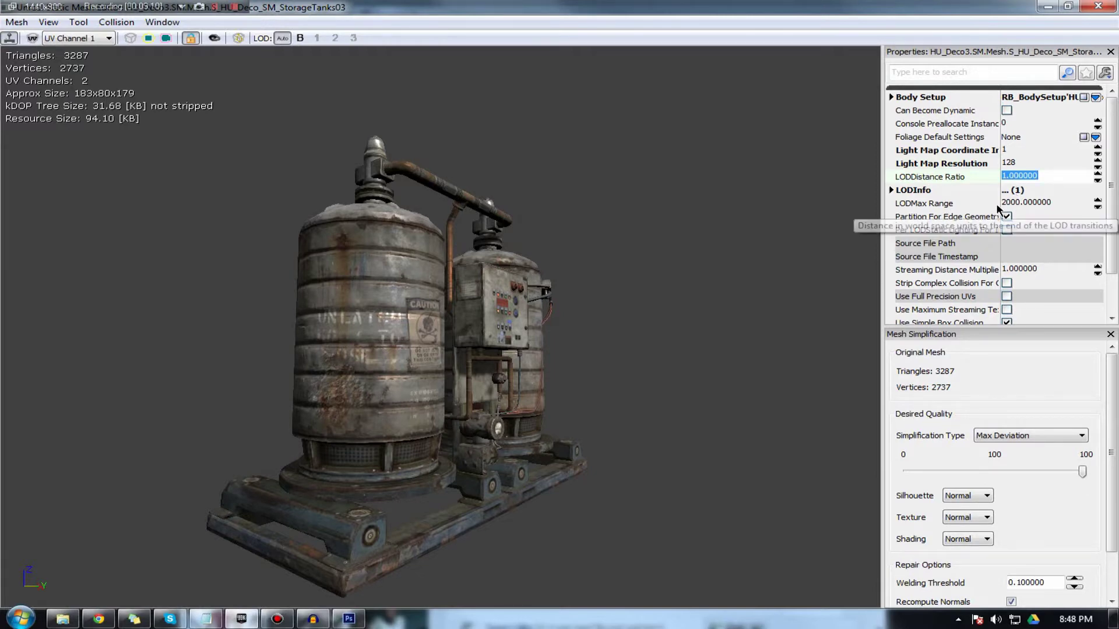
Examine how the storage tanks' detail looks at different viewing distances and from the front and side.
left_click_drag(198, 203, 525, 208)
right_click_drag(524, 208, 525, 292)
left_click_drag(524, 292, 490, 294)
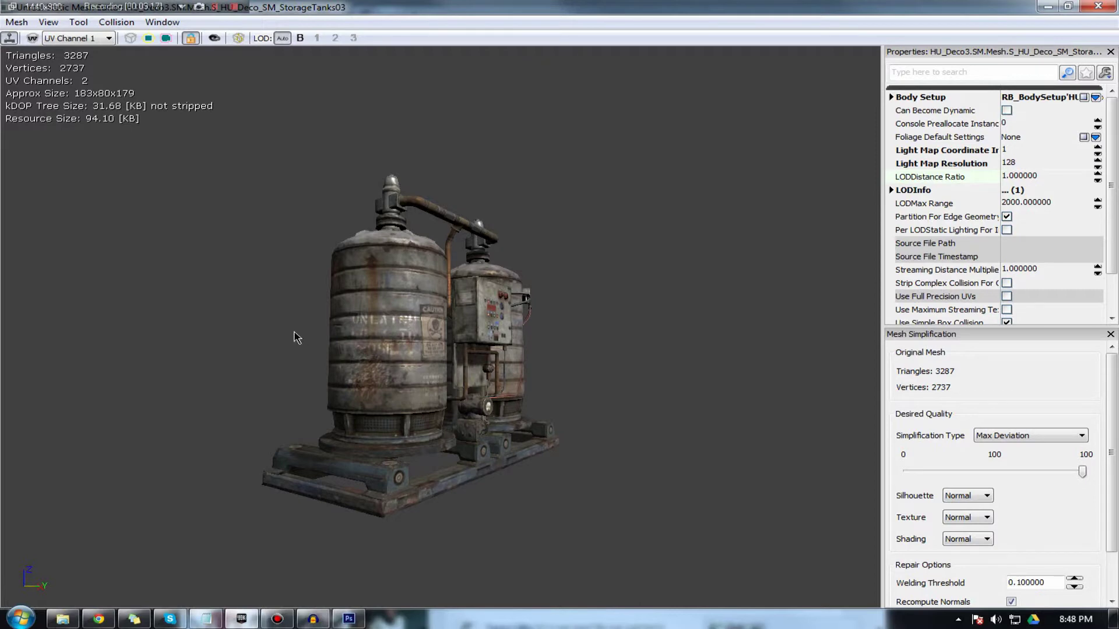
left_click_drag(294, 337, 367, 341)
right_click_drag(367, 341, 448, 104)
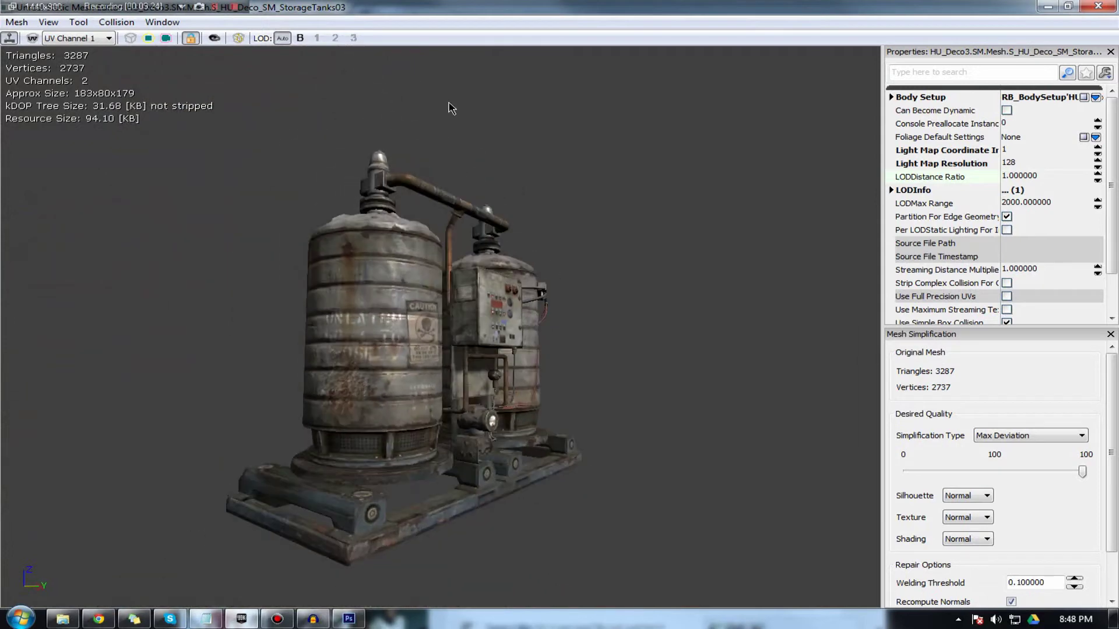
left_click_drag(553, 155, 577, 156)
right_click_drag(577, 156, 583, 99)
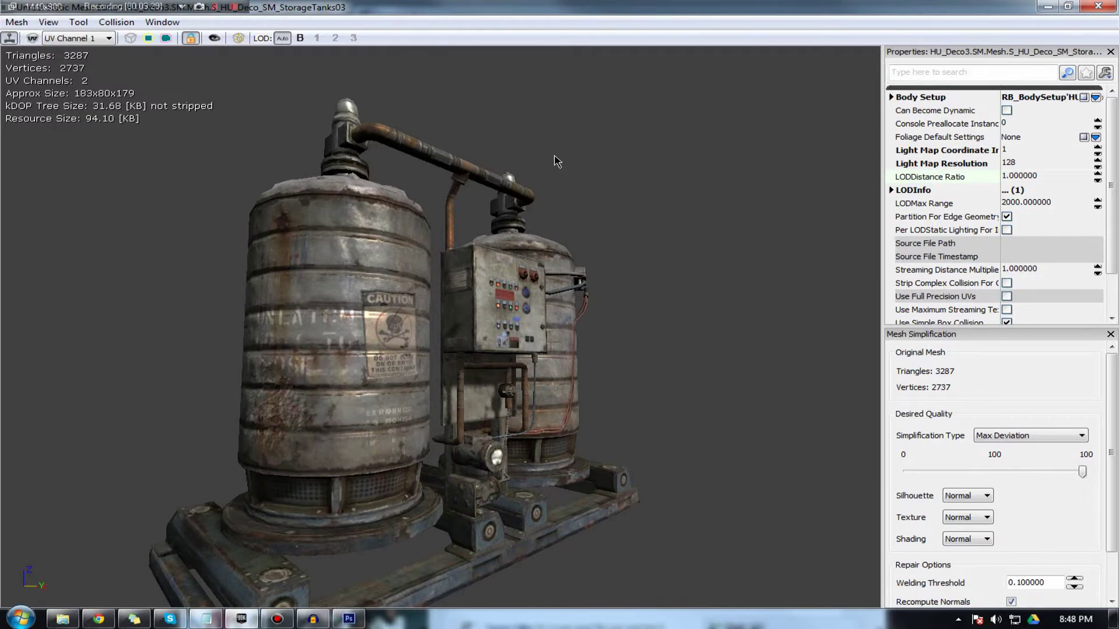
left_click_drag(634, 204, 560, 205)
right_click_drag(559, 205, 560, 234)
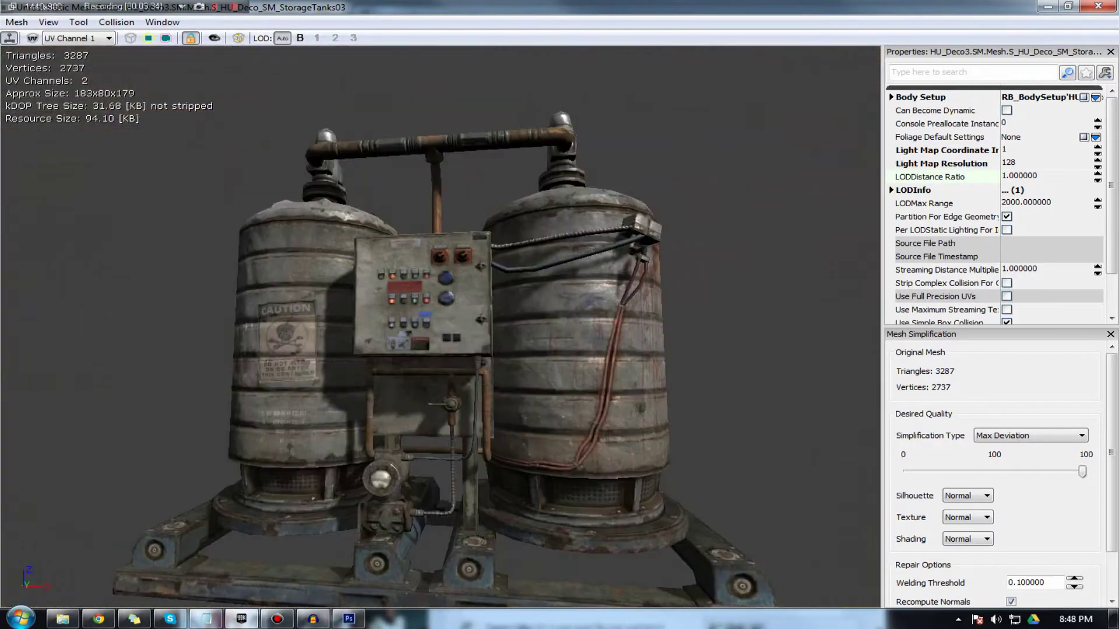
left_click_drag(559, 233, 585, 234)
left_click_drag(653, 241, 574, 250)
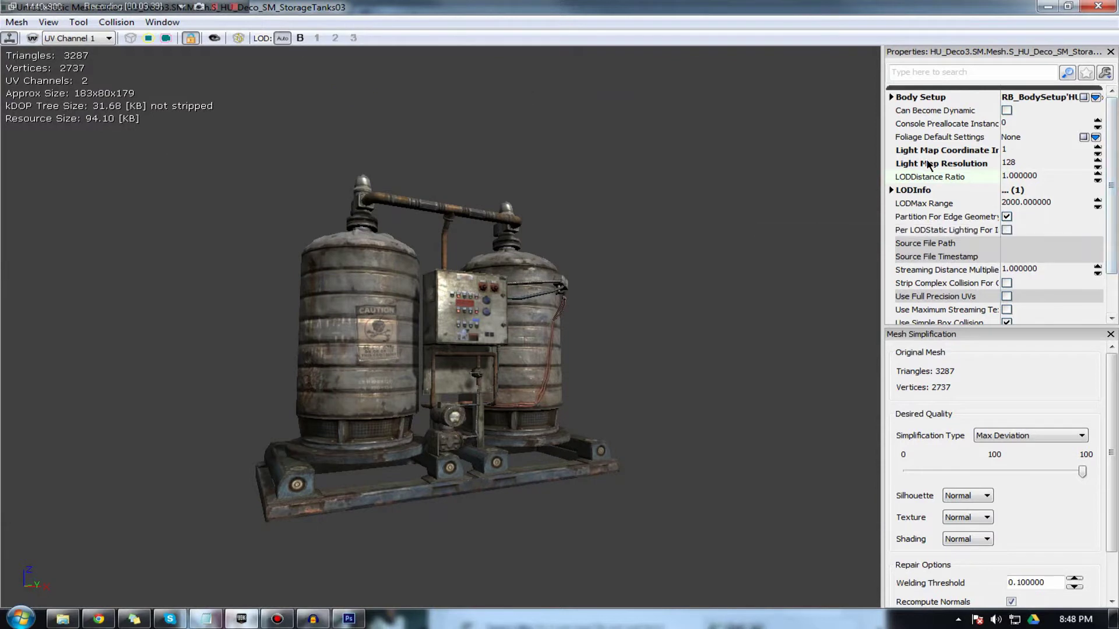
Expand the mesh's LODInfo elements and locate its assigned material in the Content Browser.
left_click(925, 200)
left_click(915, 192)
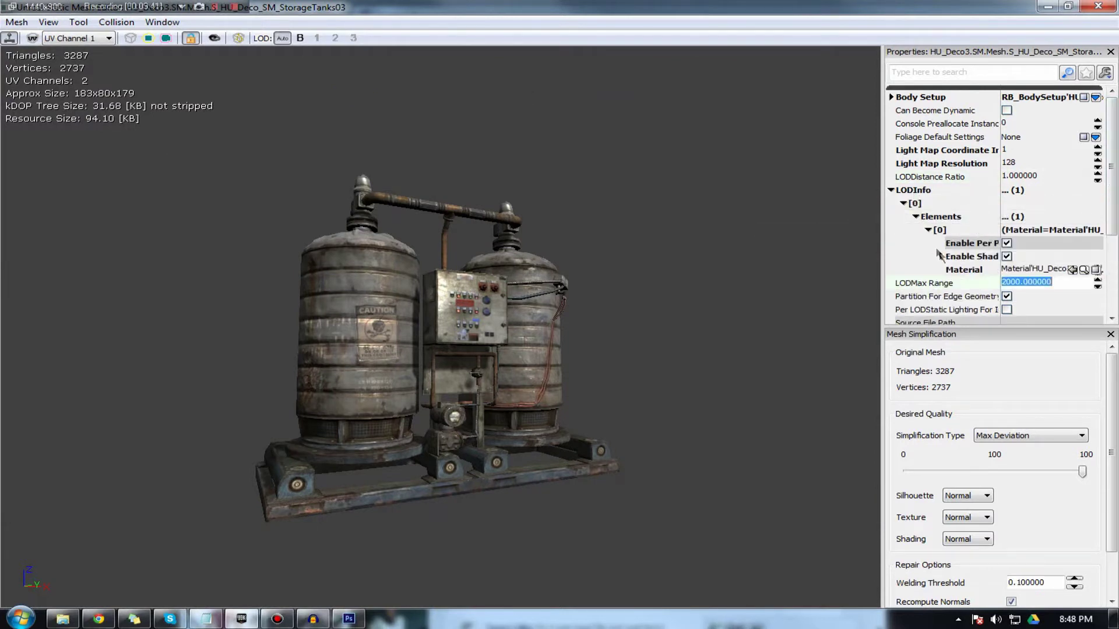
left_click(1028, 269)
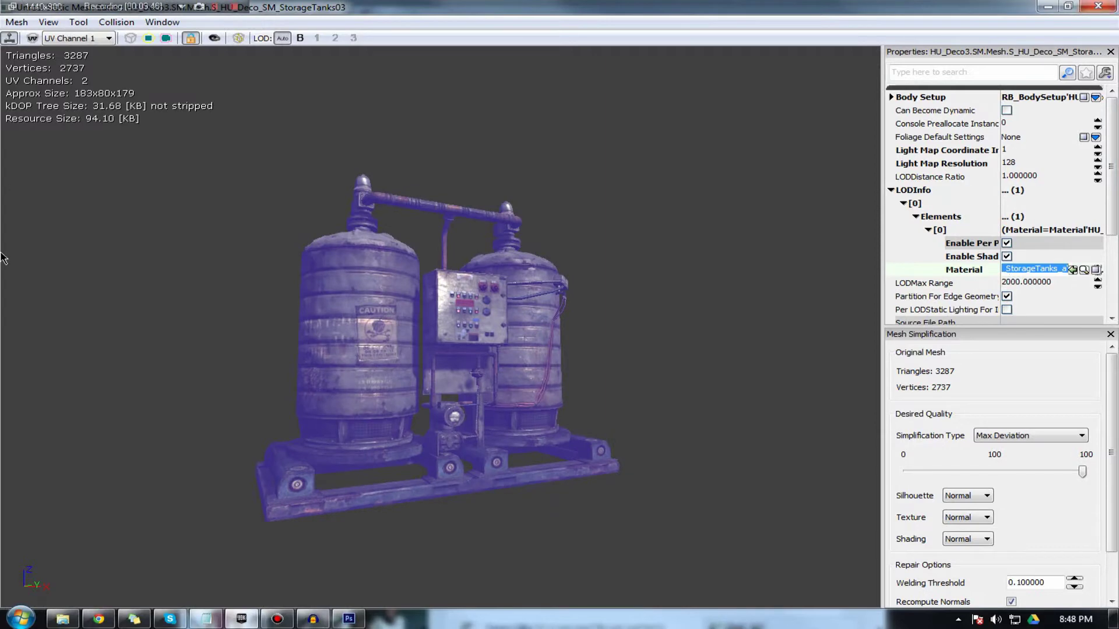
left_click_drag(453, 351, 642, 339)
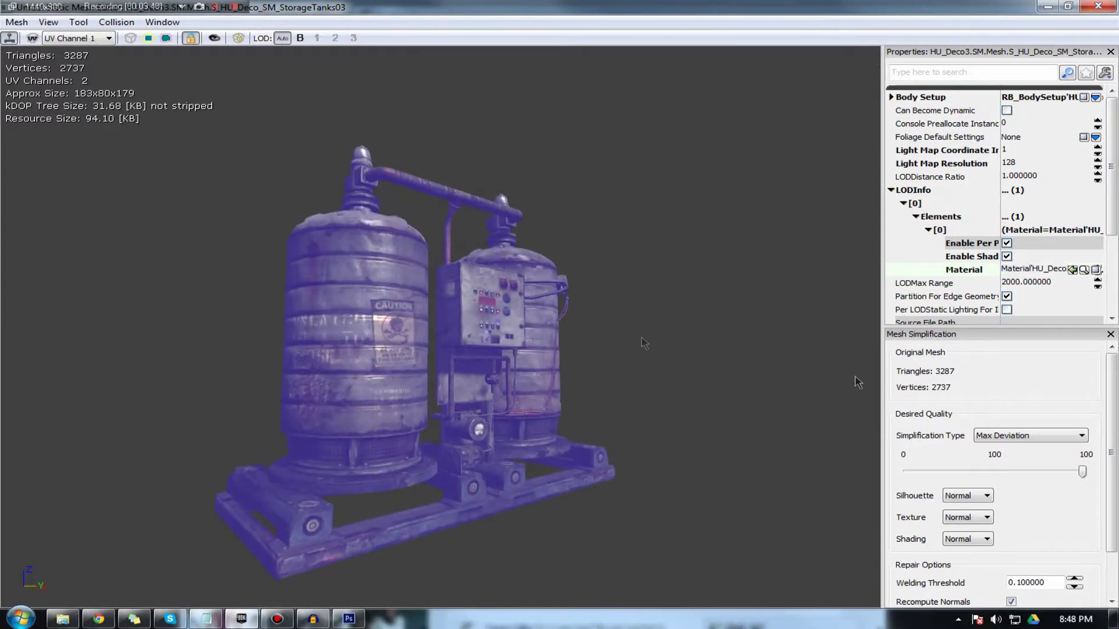
left_click(1027, 269)
left_click(1086, 270)
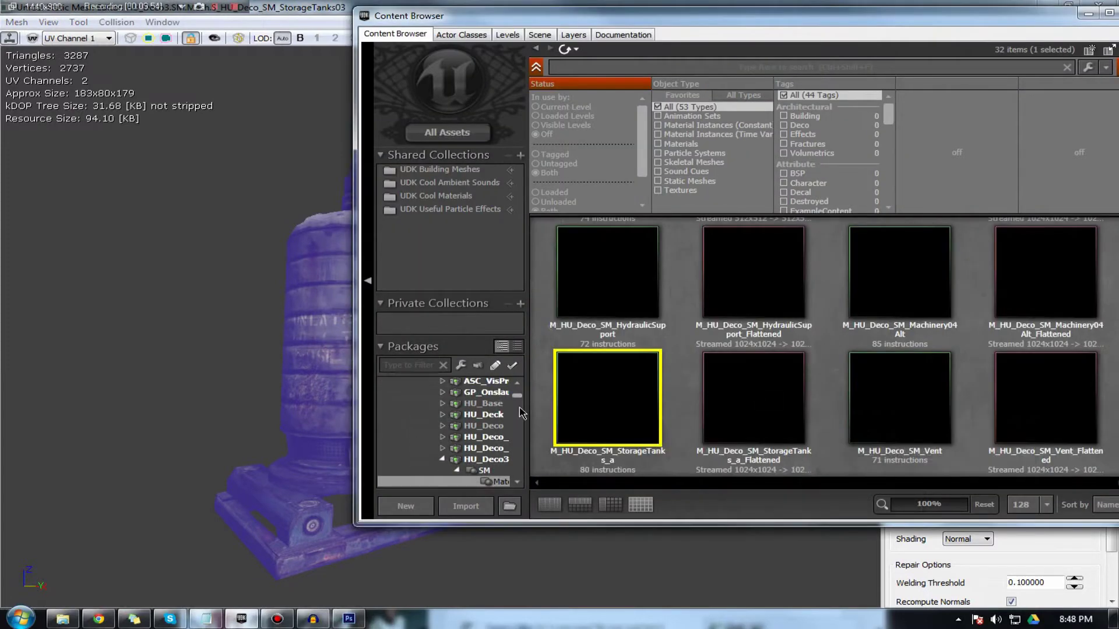
Assign the M_HU_Deco_SM_Vent material from the Content Browser to the storage tanks mesh's LOD element.
left_click_drag(718, 21, 366, 36)
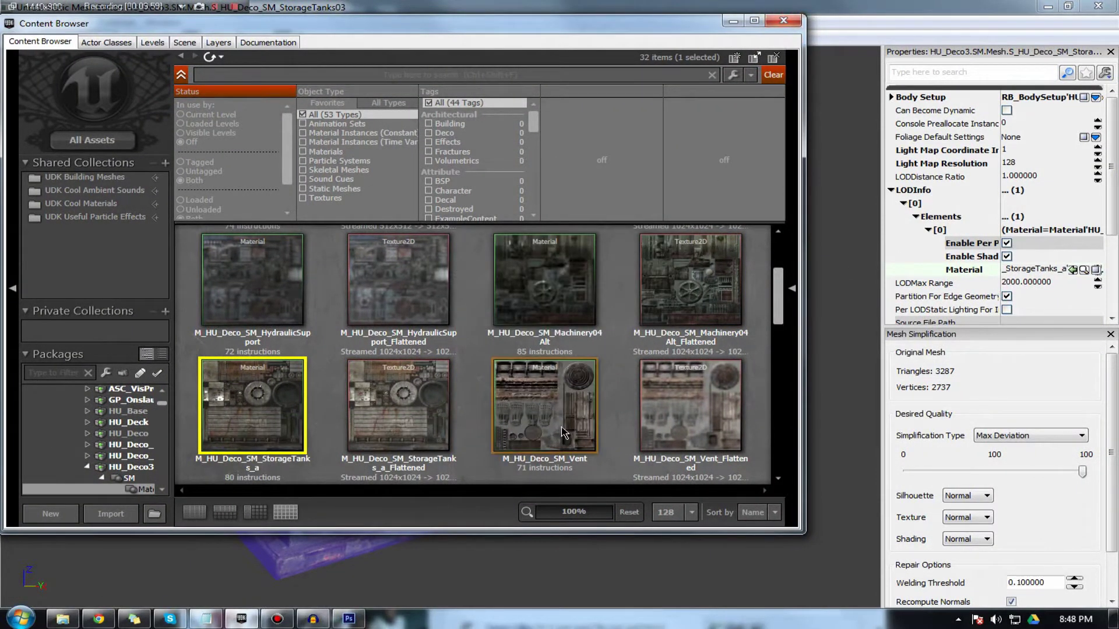
left_click(560, 385)
left_click(1071, 270)
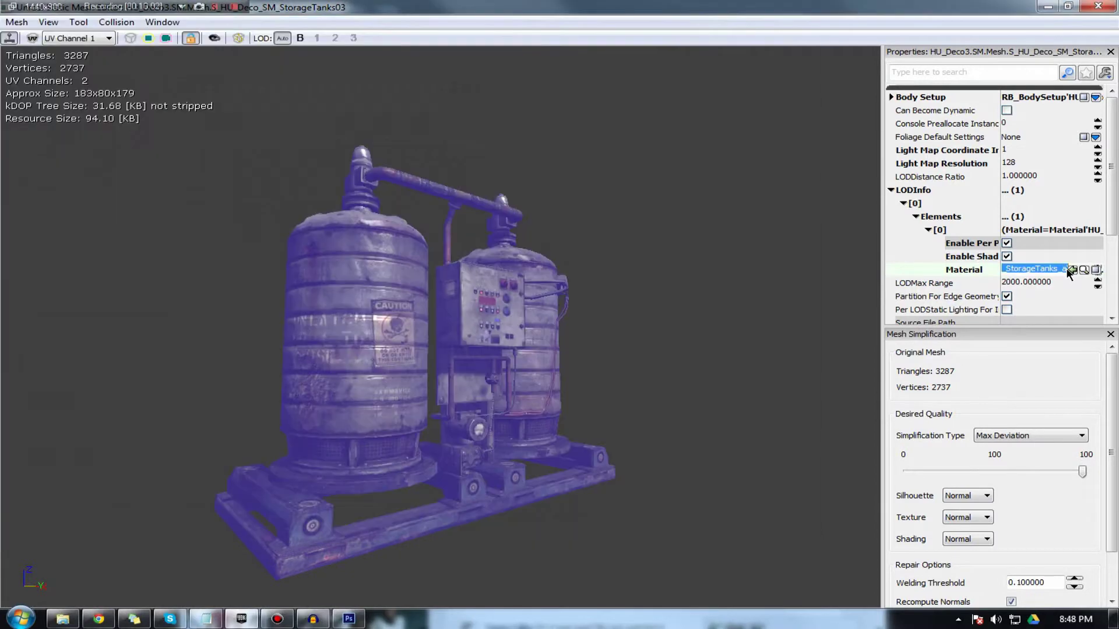
double_click(1046, 273)
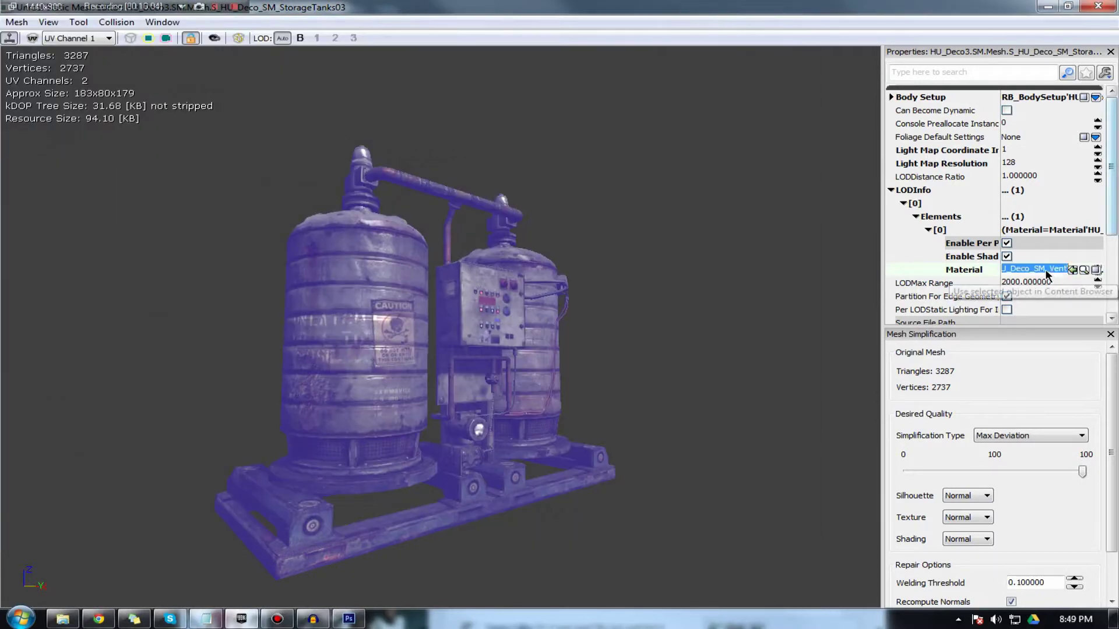
left_click_drag(598, 280, 338, 280)
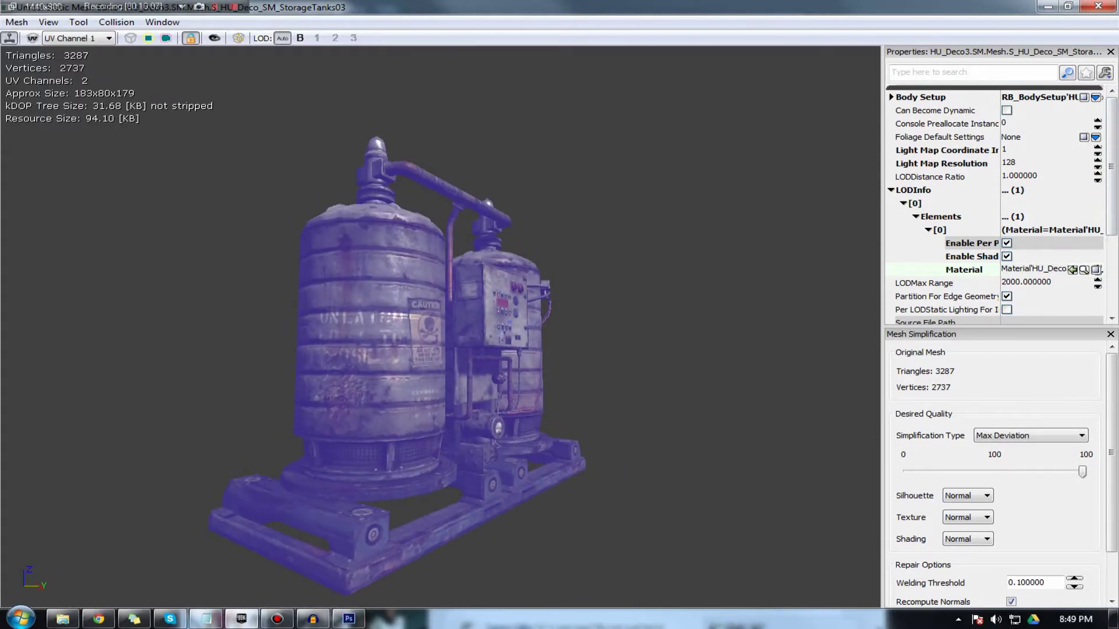
Clear the storage tanks' LOD element material to None, and close the mesh editor and Content Browser.
right_click(1050, 273)
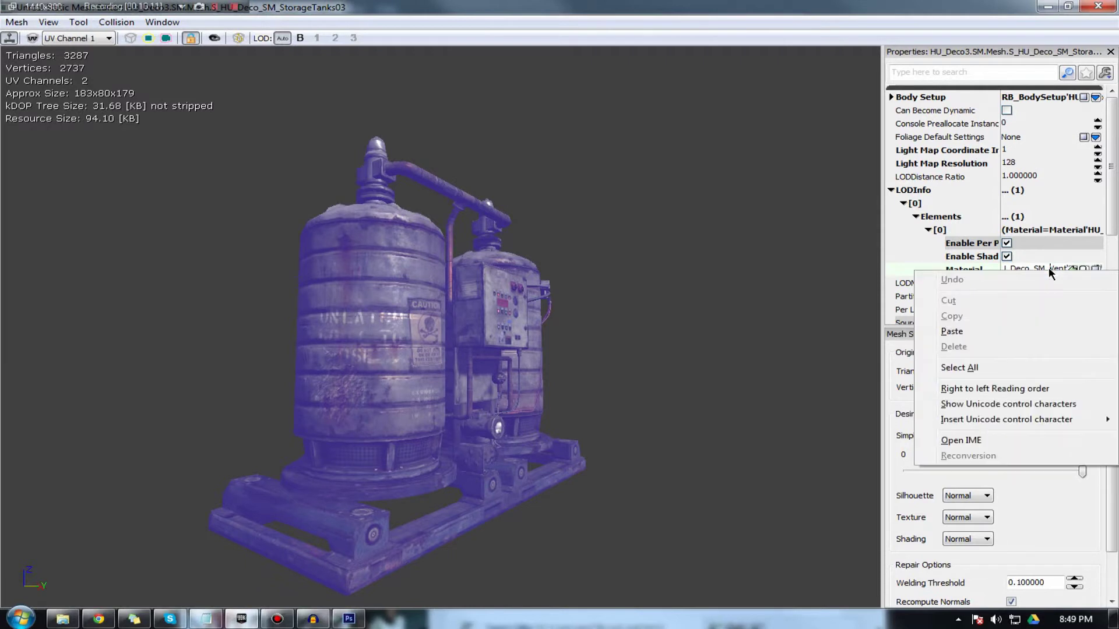
key("Escape")
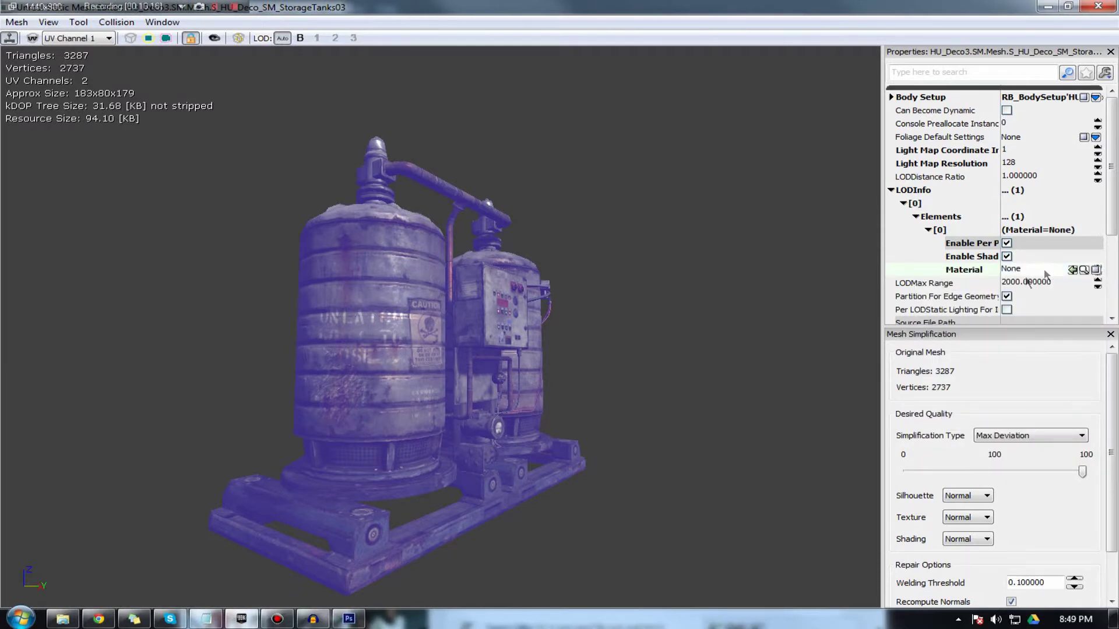
left_click_drag(312, 365, 245, 350)
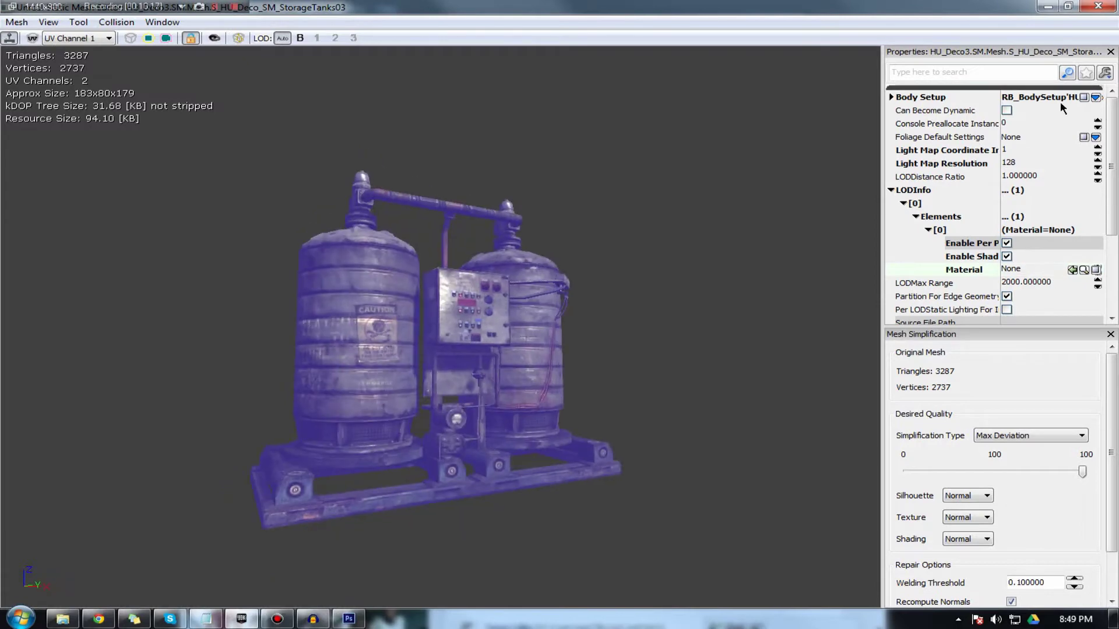
left_click(1077, 5)
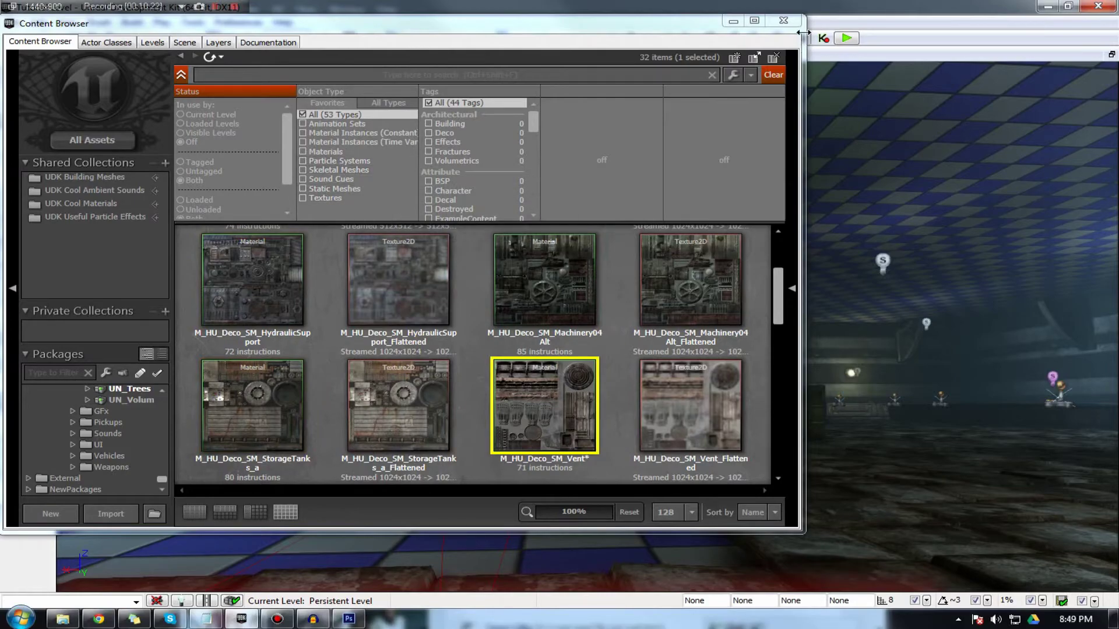
left_click(784, 22)
Select a rusty barrel on the level floor and find its mesh in the Content Browser.
right_click_drag(740, 175, 551, 204)
key("w")
right_click_drag(454, 299, 487, 369)
left_click(487, 369)
right_click(487, 369)
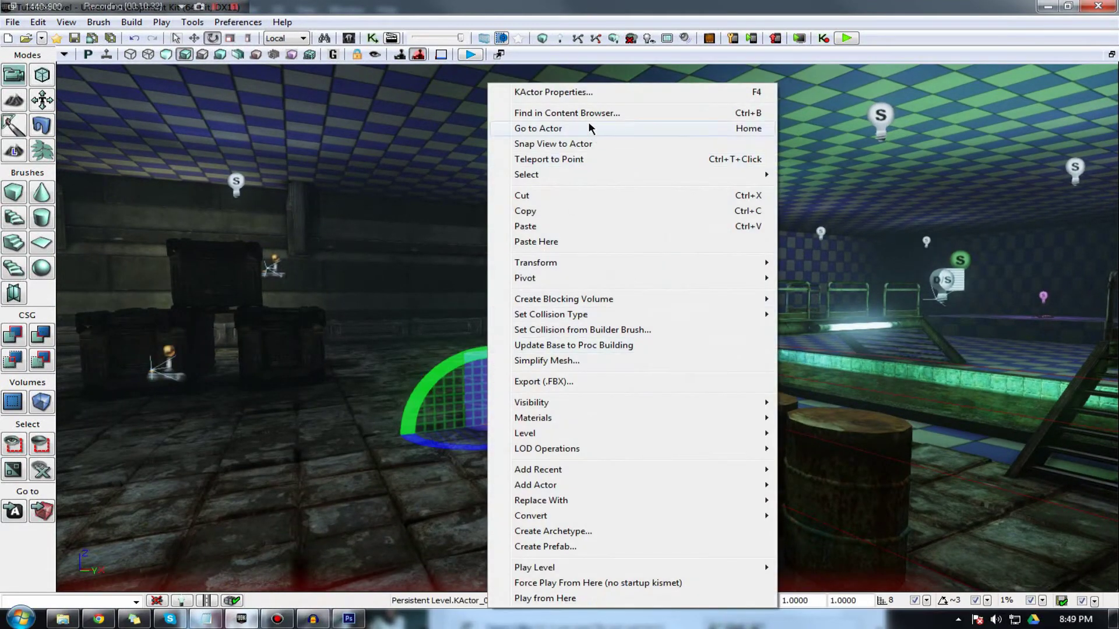
left_click(571, 116)
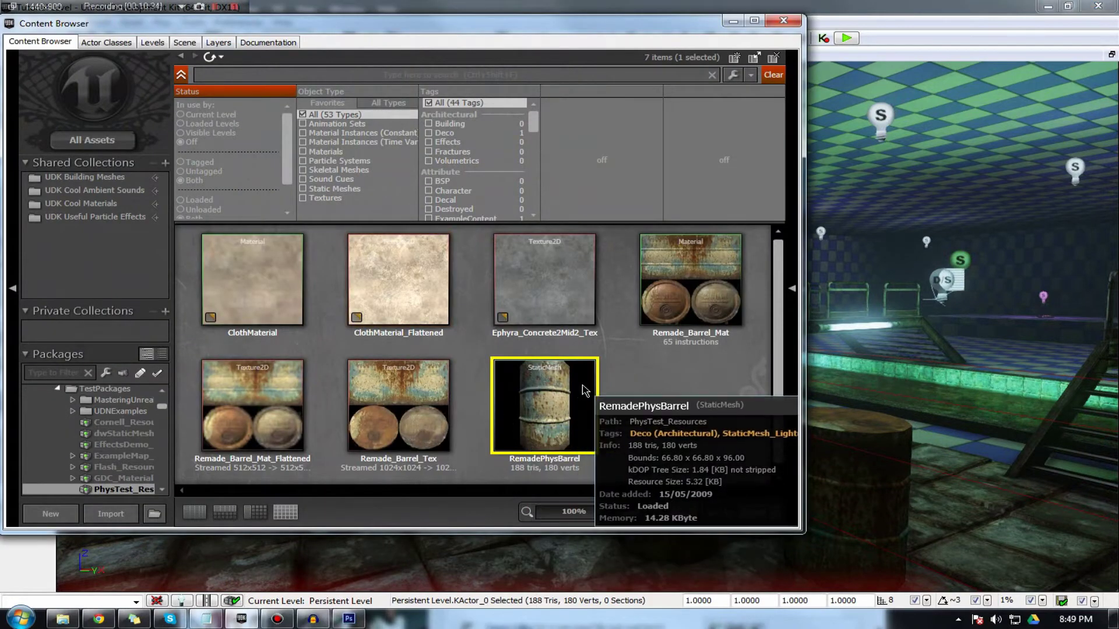
Open the RemadePhysBarrel mesh in the Static Mesh Editor and angle the view onto the barrel's lid.
right_click(585, 384)
left_click(627, 44)
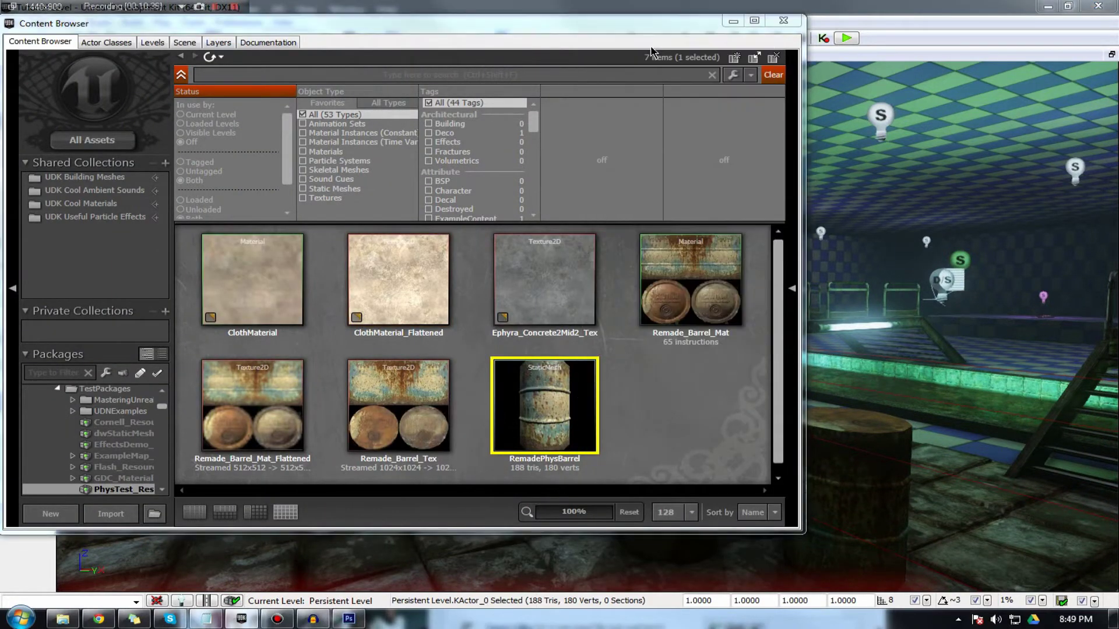
scroll(506, 126, "down", 5)
left_click_drag(494, 130, 591, 148)
left_click_drag(415, 125, 406, 68)
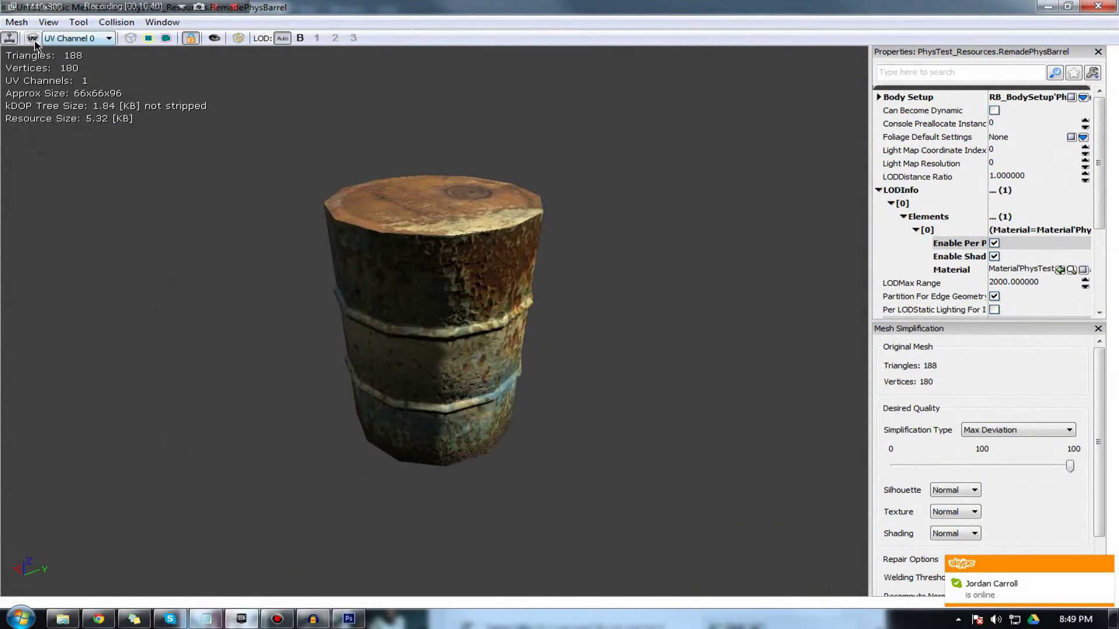
Show the barrel mesh's collision geometry and examine it from the side.
left_click(112, 24)
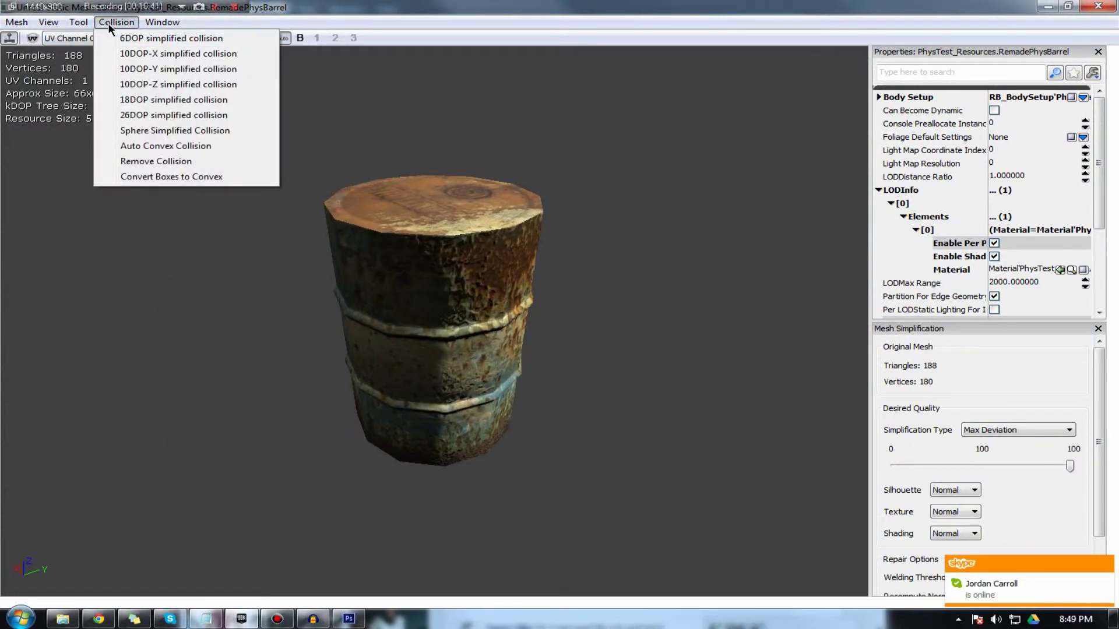
left_click(108, 26)
left_click(108, 28)
left_click(114, 23)
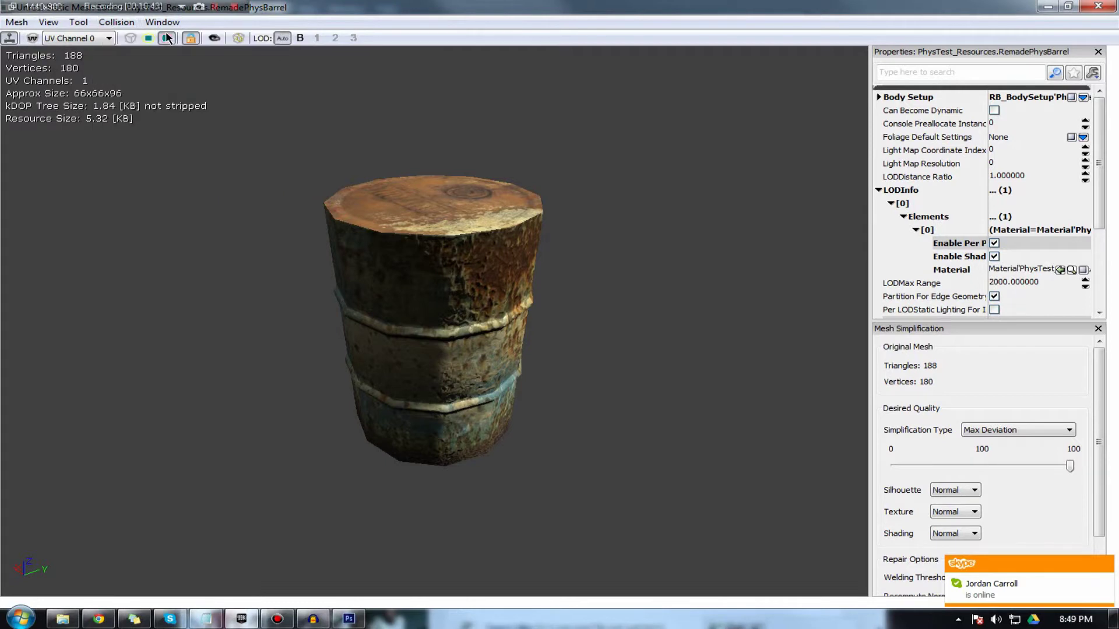
left_click(167, 39)
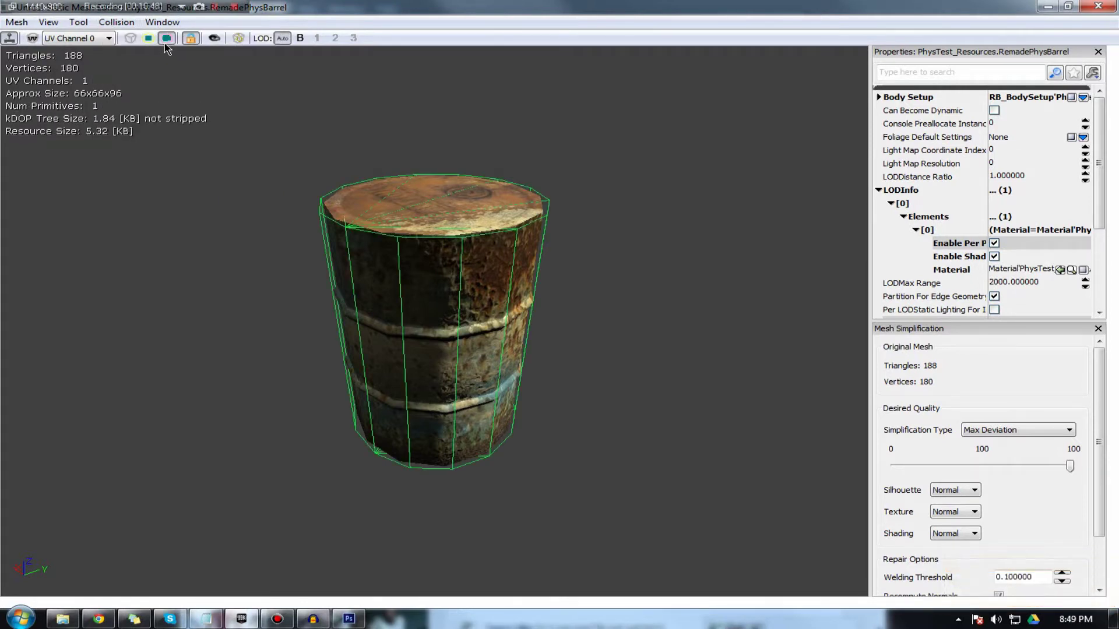
mouse_move(592, 278)
right_mouse_down()
mouse_move(592, 233)
mouse_move(593, 277)
right_mouse_up()
left_click_drag(592, 277, 667, 251)
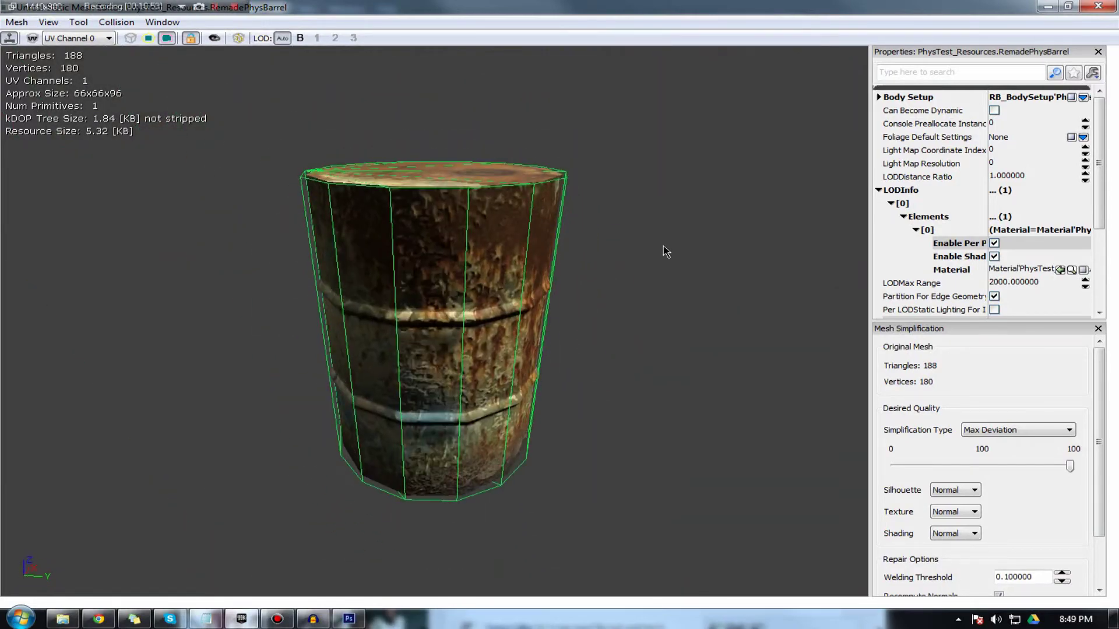
Shrink the Static Mesh Editor beside the level view and remove the barrel mesh's collision.
left_click(1069, 8)
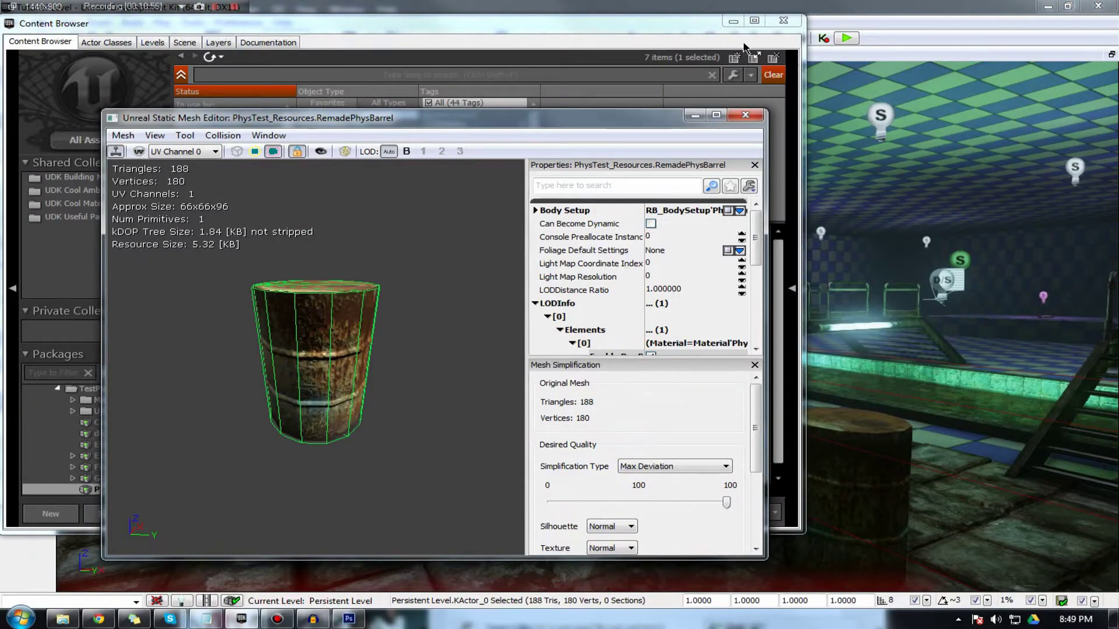
left_click(732, 22)
left_click_drag(607, 123, 546, 112)
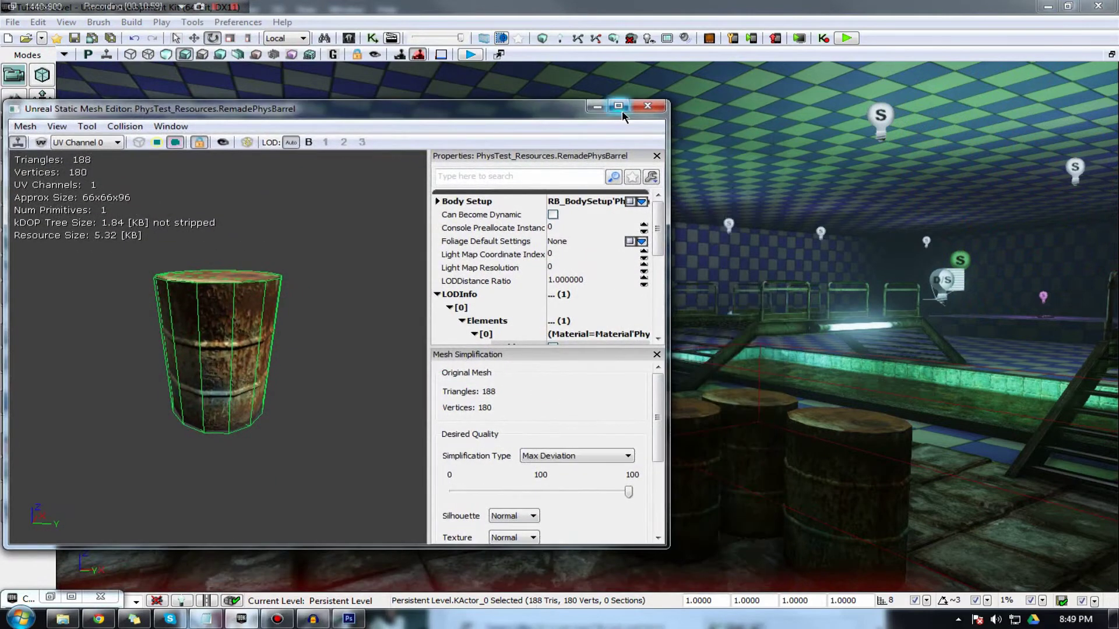
left_click(125, 127)
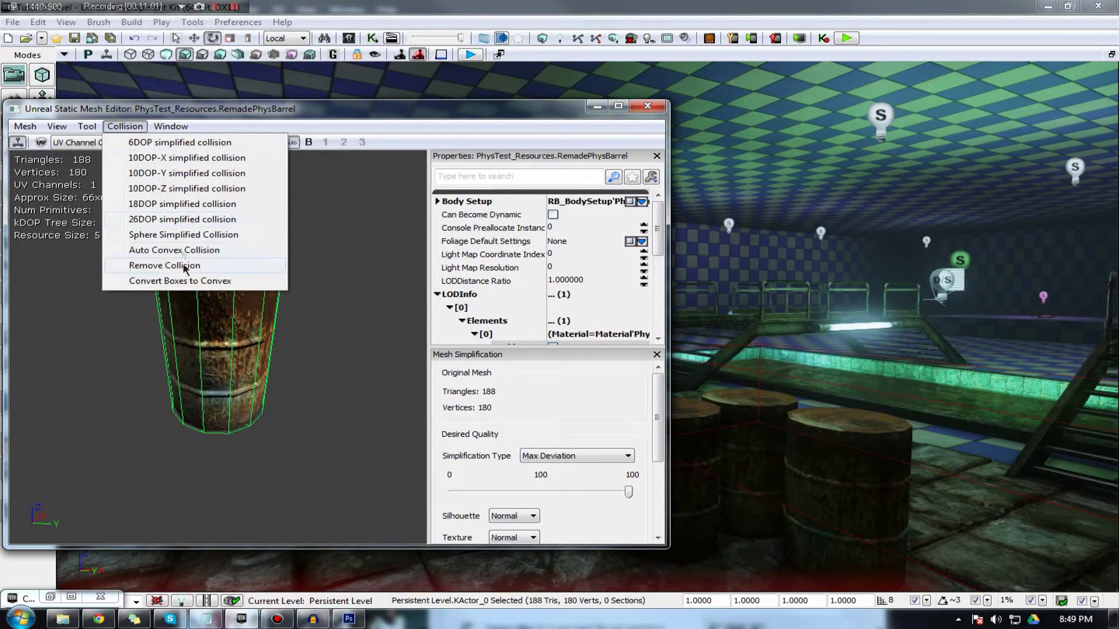
left_click(183, 267)
left_click(577, 333)
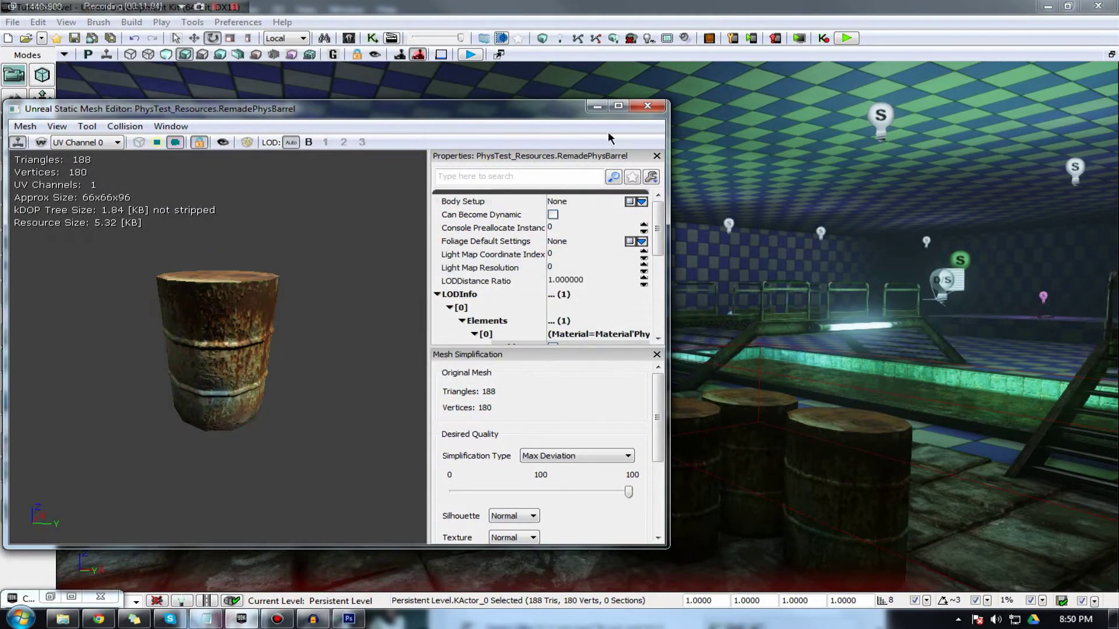
Play the level to test shooting the barrels without collision, and return to the barrel's mesh editor.
left_click(597, 105)
key("Return")
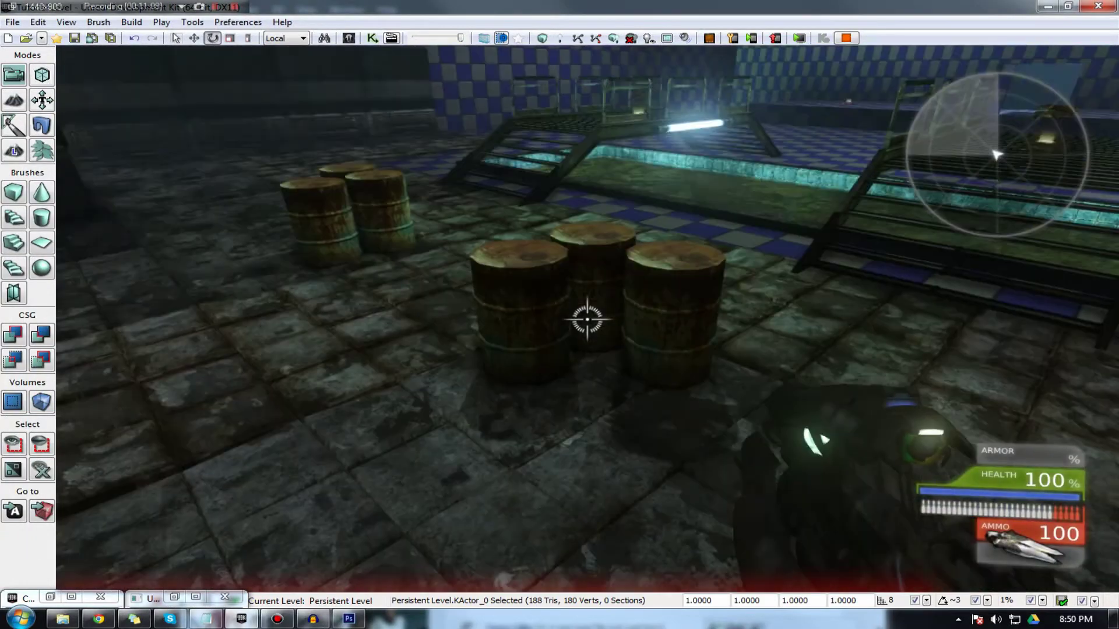
key("w")
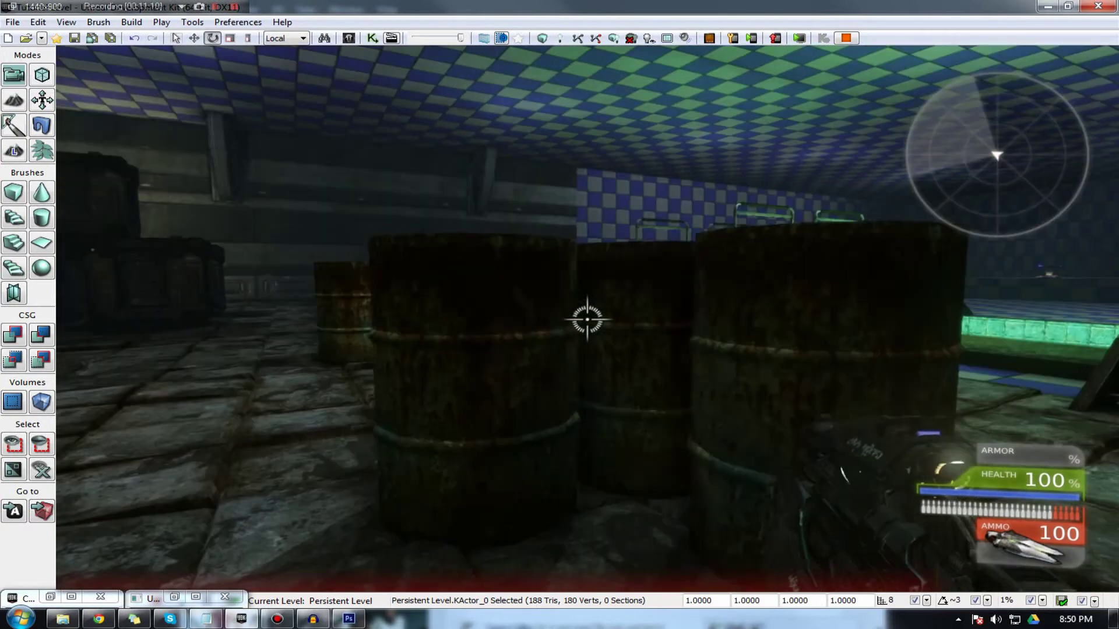
left_click(588, 319)
key("s")
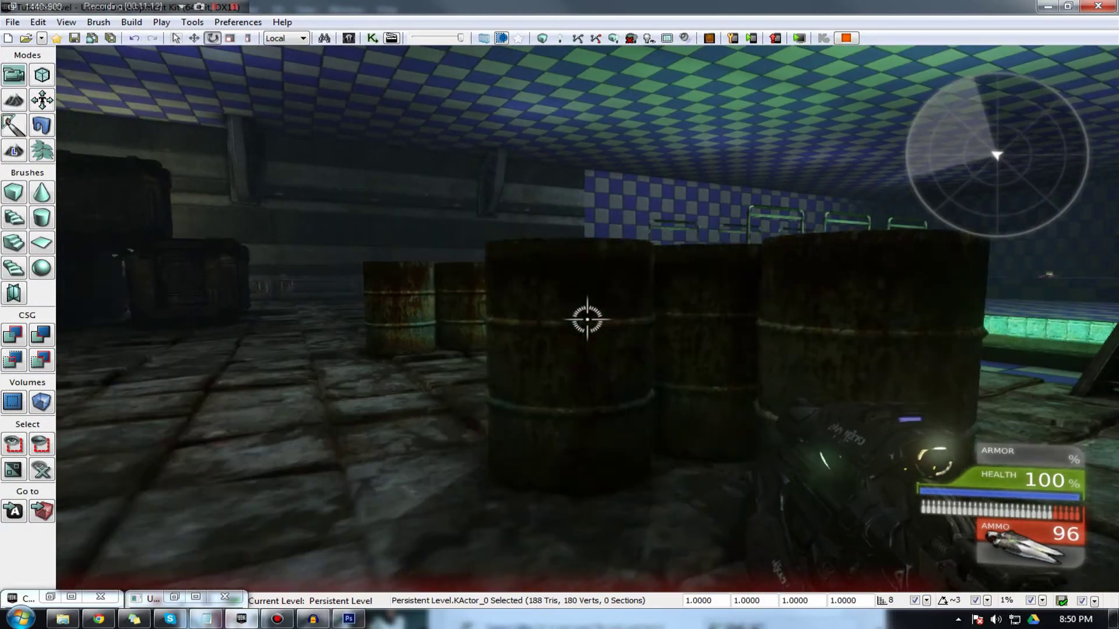
key("Escape")
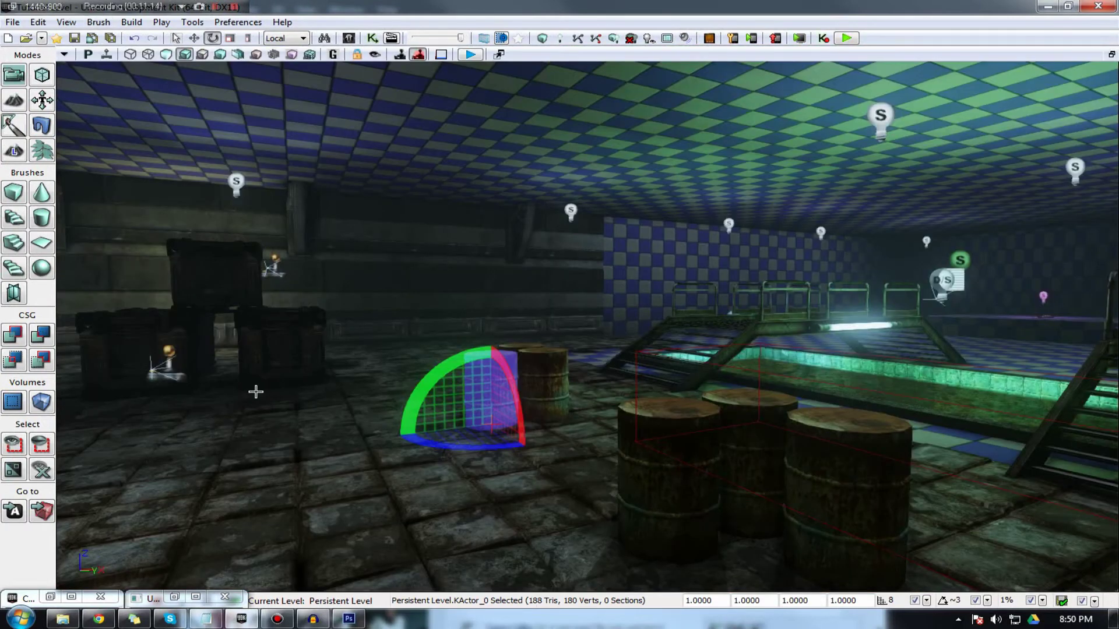
left_click(174, 597)
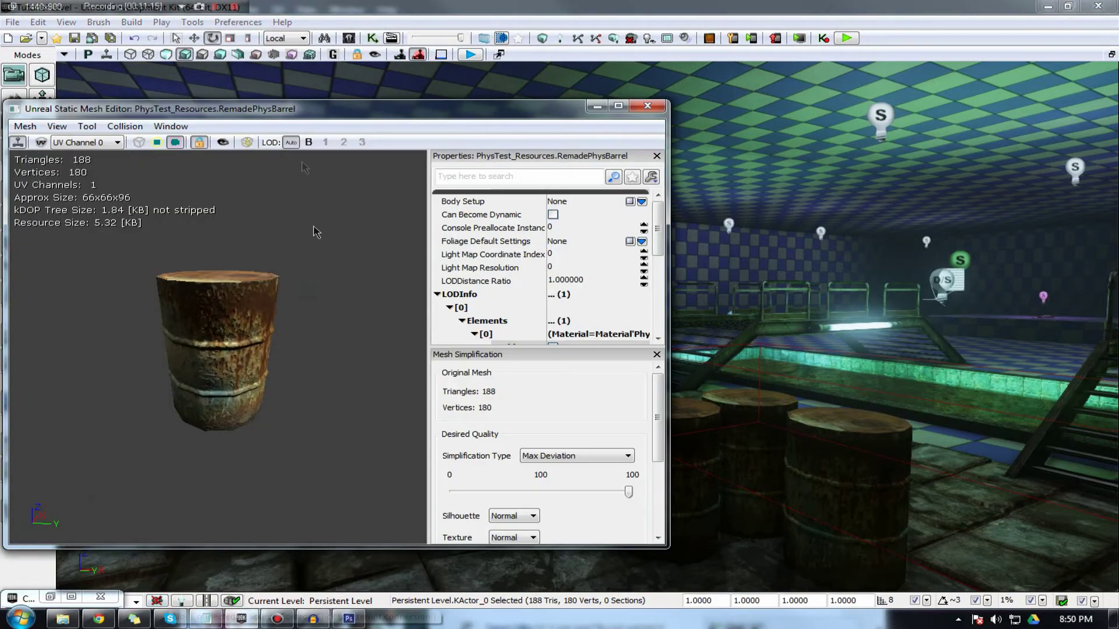
Add 6DOP simplified collision to the barrel mesh and examine its shape.
left_click(135, 126)
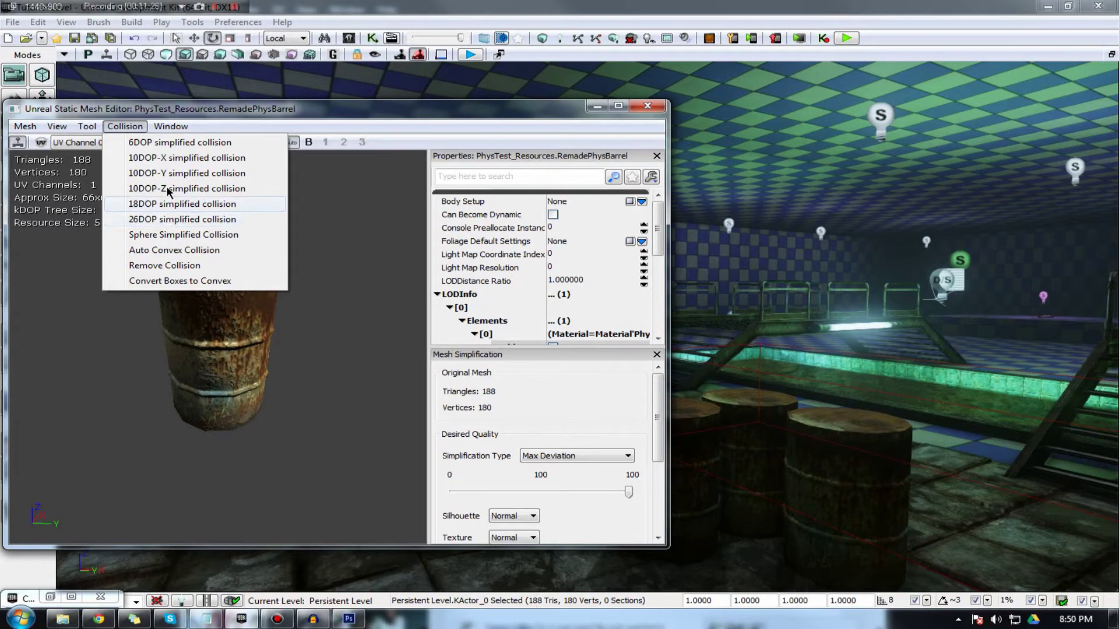
left_click(134, 145)
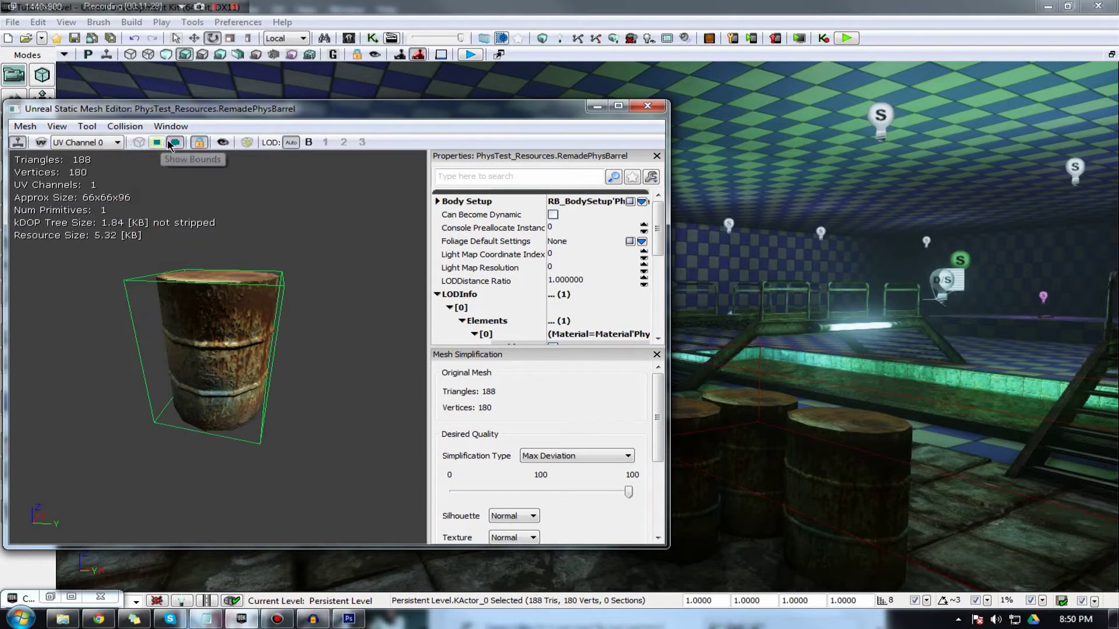
left_click_drag(251, 295, 204, 303)
mouse_move(252, 294)
right_mouse_down()
mouse_move(252, 257)
mouse_move(252, 315)
right_mouse_up()
left_click_drag(252, 315, 164, 309)
left_click_drag(256, 326, 309, 236)
Replace the barrel's collision with 26DOP simplified collision and examine its shape from the side and above.
left_click(123, 127)
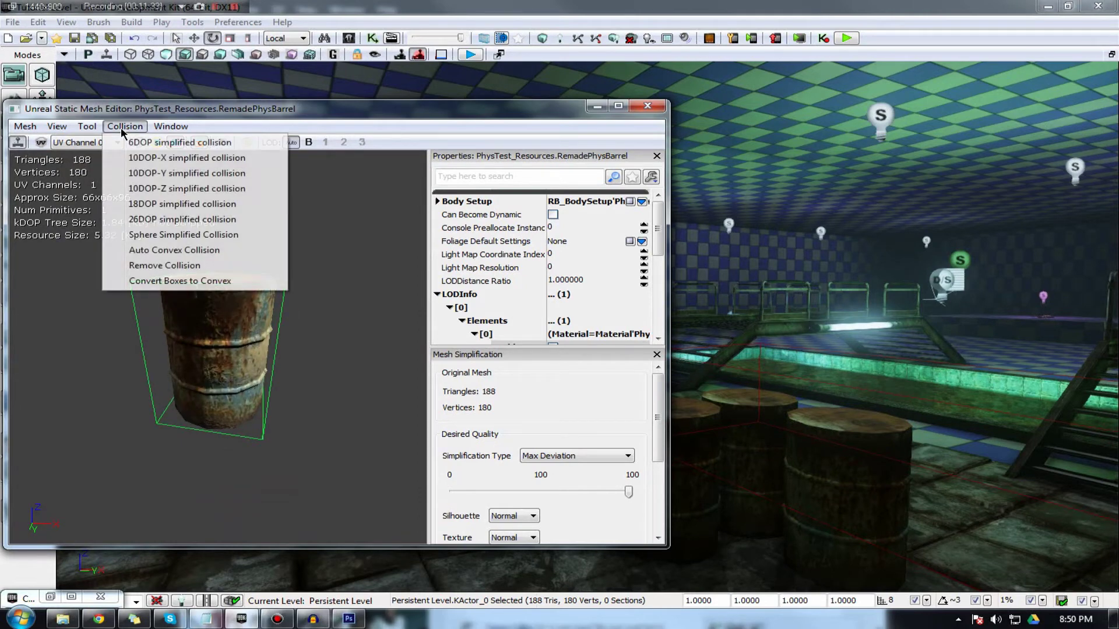
left_click(150, 222)
key("Return")
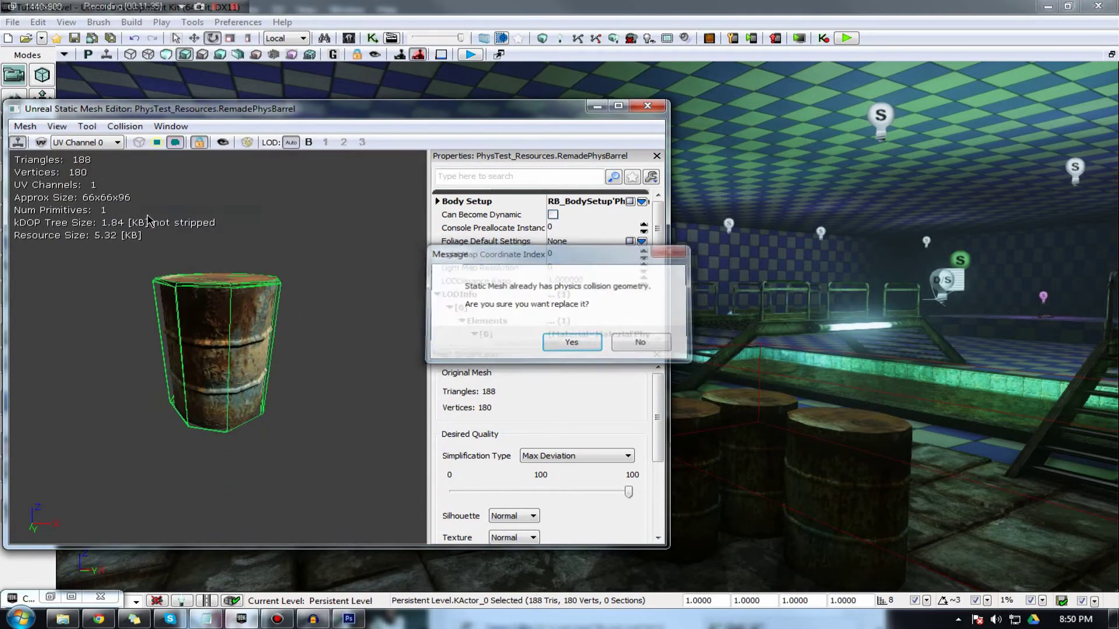
mouse_move(204, 315)
right_mouse_down()
mouse_move(204, 257)
mouse_move(204, 303)
right_mouse_up()
left_click_drag(204, 314, 230, 376)
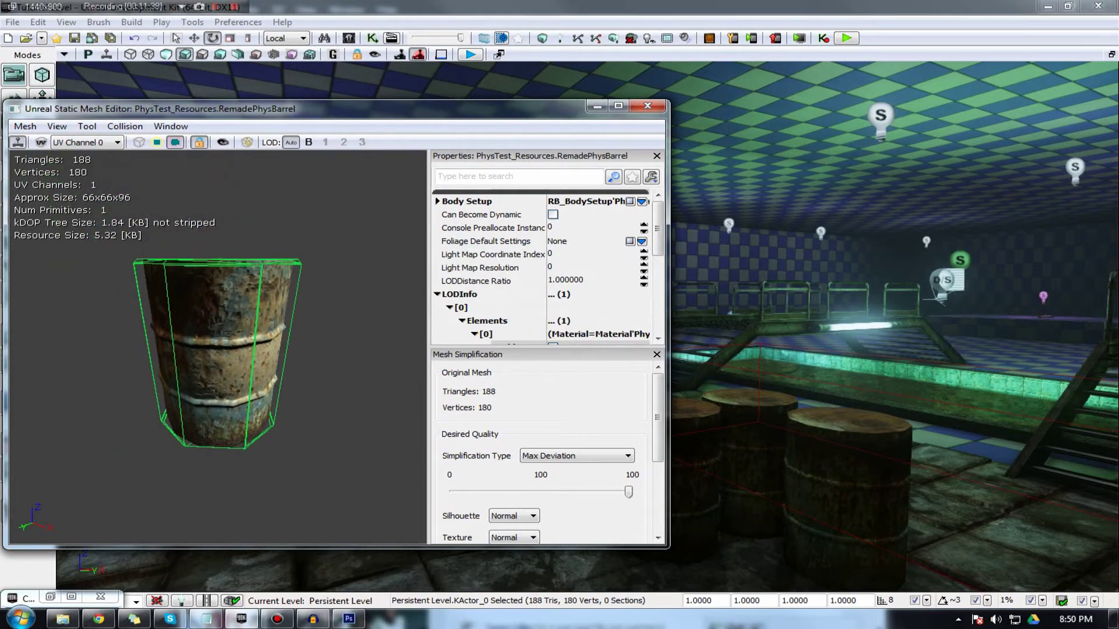
Replace the barrel's collision with Sphere Simplified Collision.
left_click(141, 129)
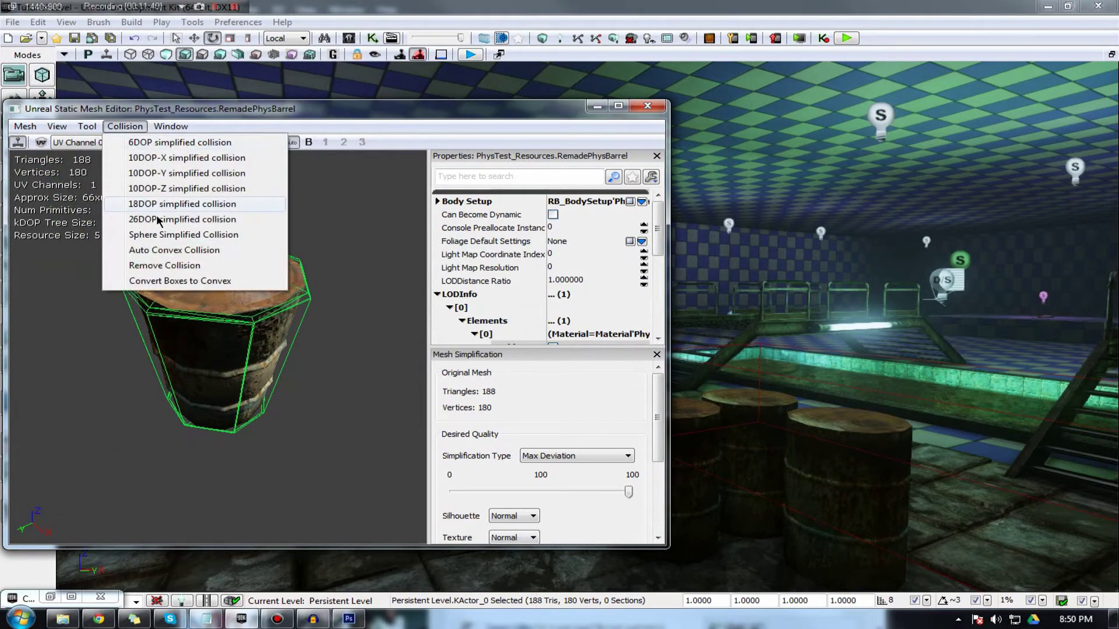
left_click(172, 235)
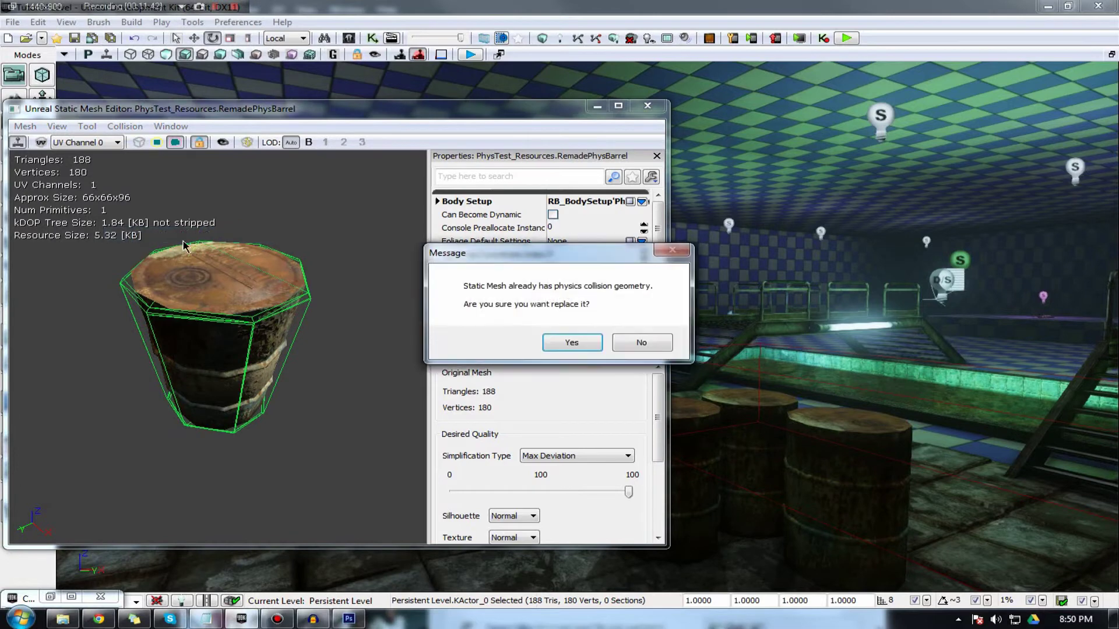
left_click(573, 342)
left_click_drag(291, 265, 357, 454)
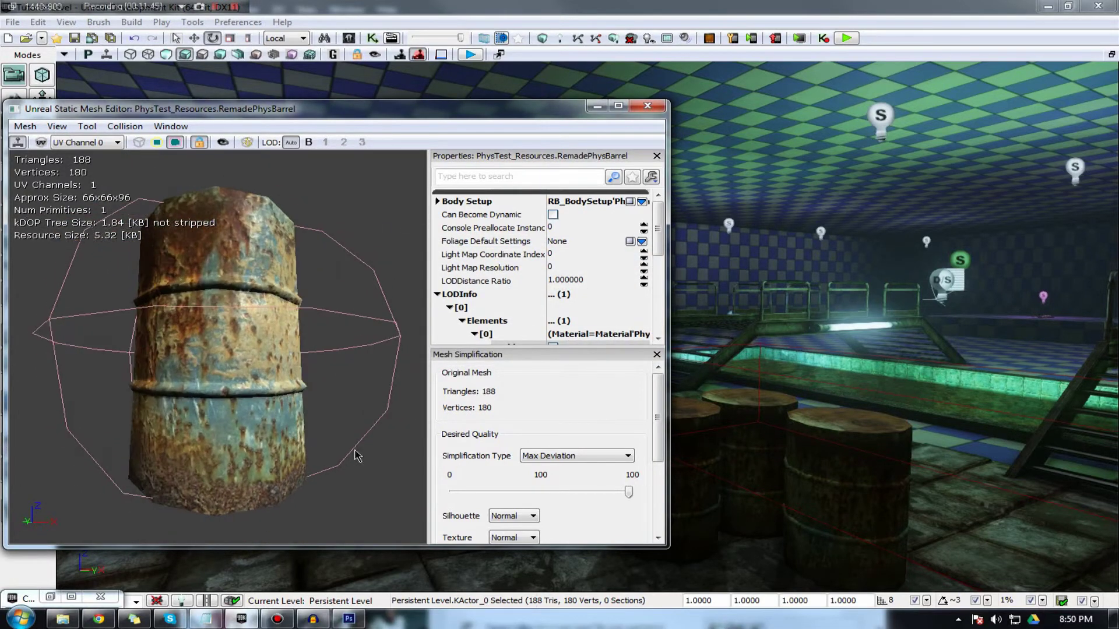
Examine how the spherical collision surrounds the barrel from several angles and distances.
right_click_drag(358, 455, 357, 495)
left_click_drag(145, 402, 175, 404)
right_click_drag(175, 404, 175, 379)
left_click_drag(175, 379, 204, 379)
right_click_drag(204, 379, 204, 408)
left_click_drag(204, 408, 169, 407)
left_click_drag(369, 436, 232, 319)
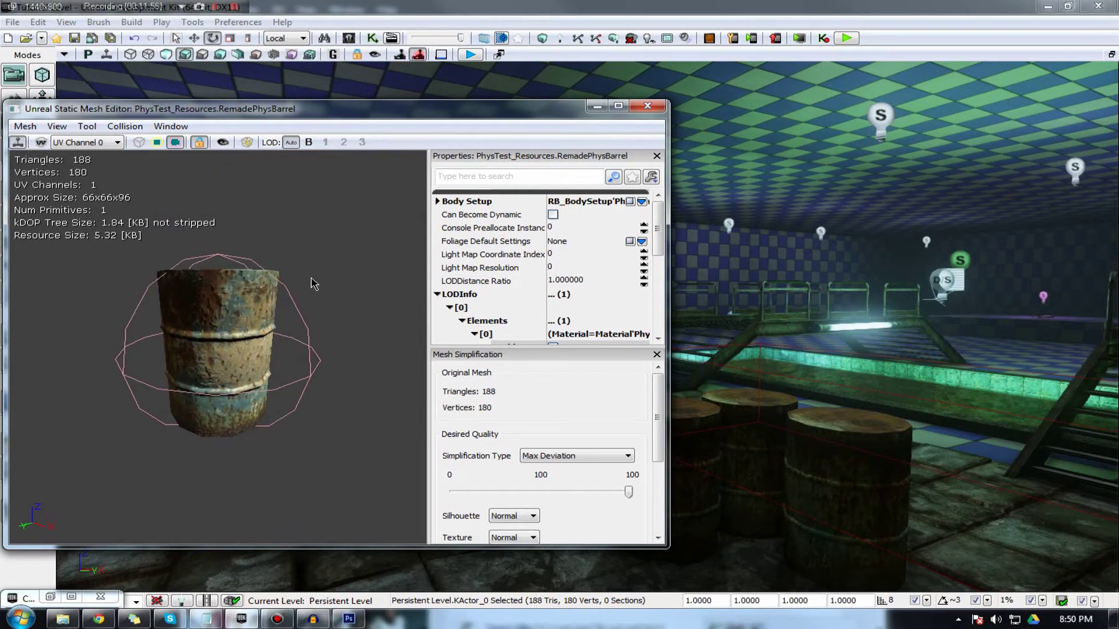
mouse_move(316, 261)
right_mouse_down()
mouse_move(313, 221)
mouse_move(300, 257)
right_mouse_up()
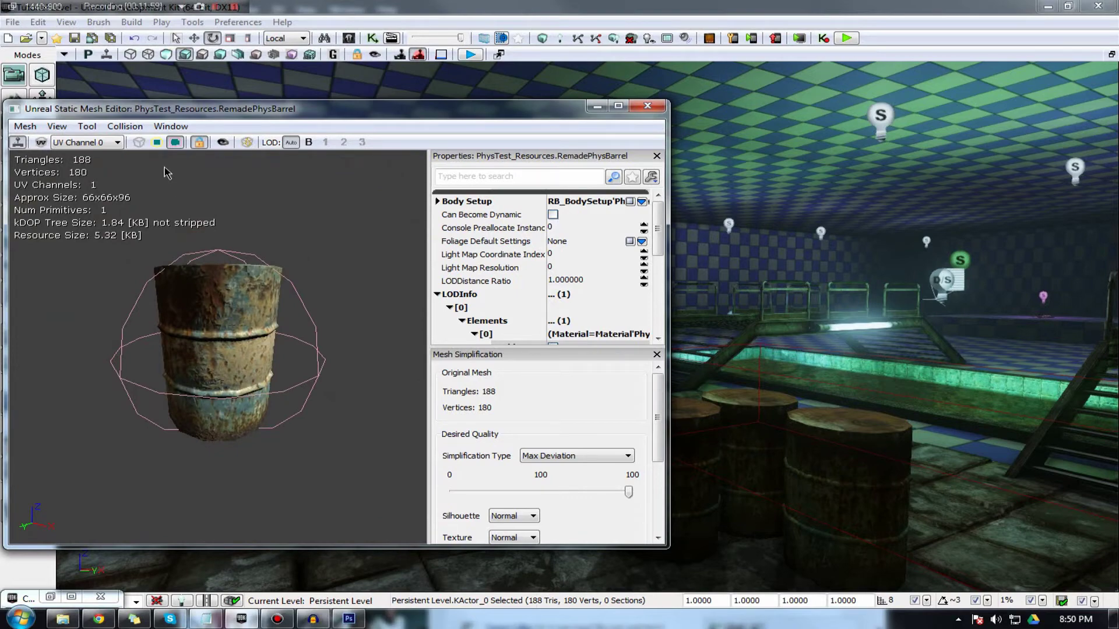
Move the Static Mesh Editor window across the level and view the barrel's spherical collision from farther away.
left_click(162, 129)
mouse_move(143, 127)
left_click(135, 109)
left_click_drag(178, 112, 439, 123)
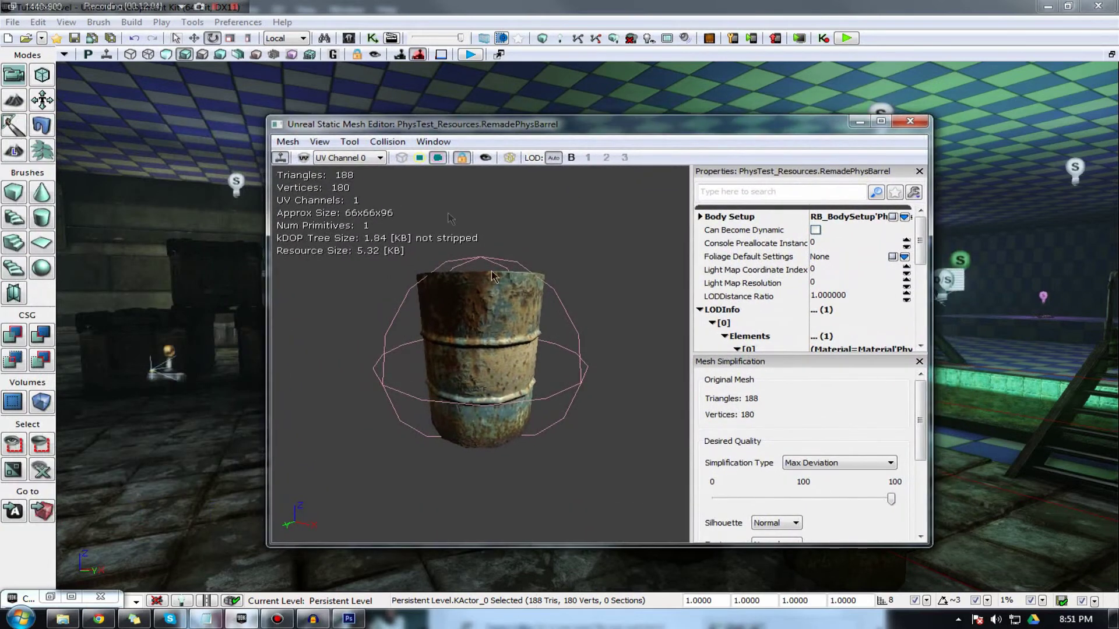
right_click_drag(491, 270, 492, 287)
left_click_drag(492, 288, 509, 288)
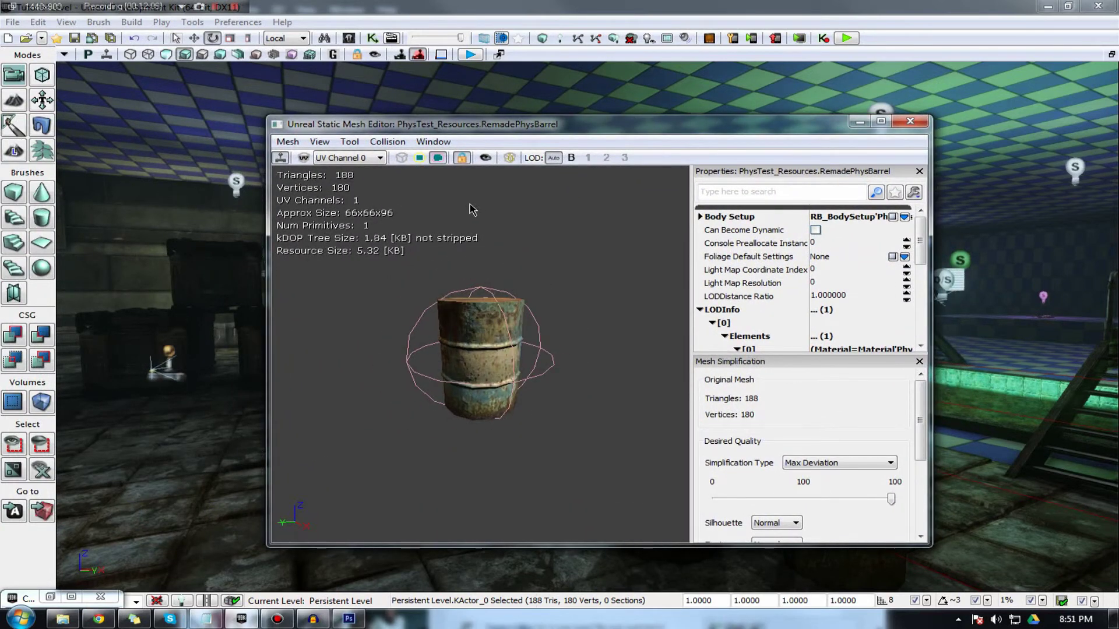
Generate Auto Convex Collision for the barrel with Depth 7, Max Hull Verts 32 and Allow Splits 40, and inspect it.
left_click(396, 146)
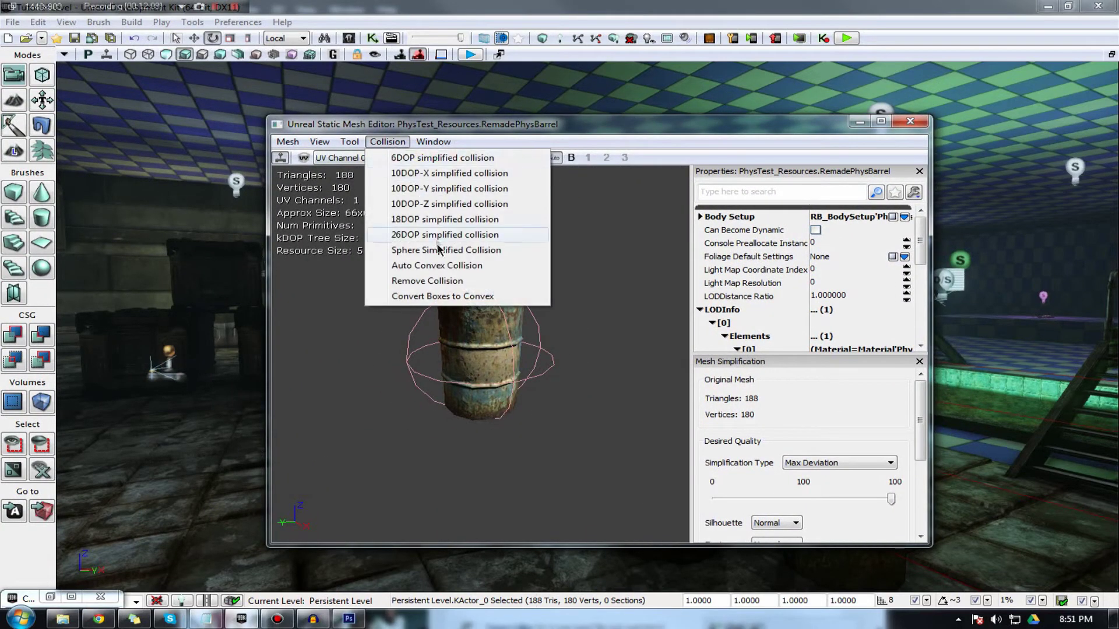
left_click(439, 262)
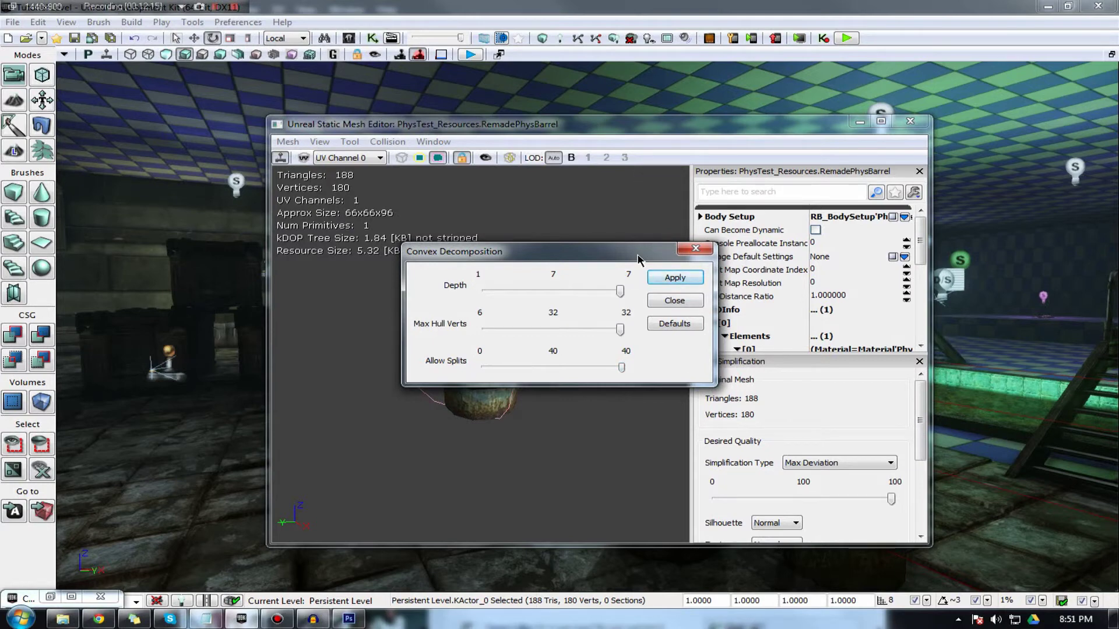
left_click_drag(638, 256, 773, 320)
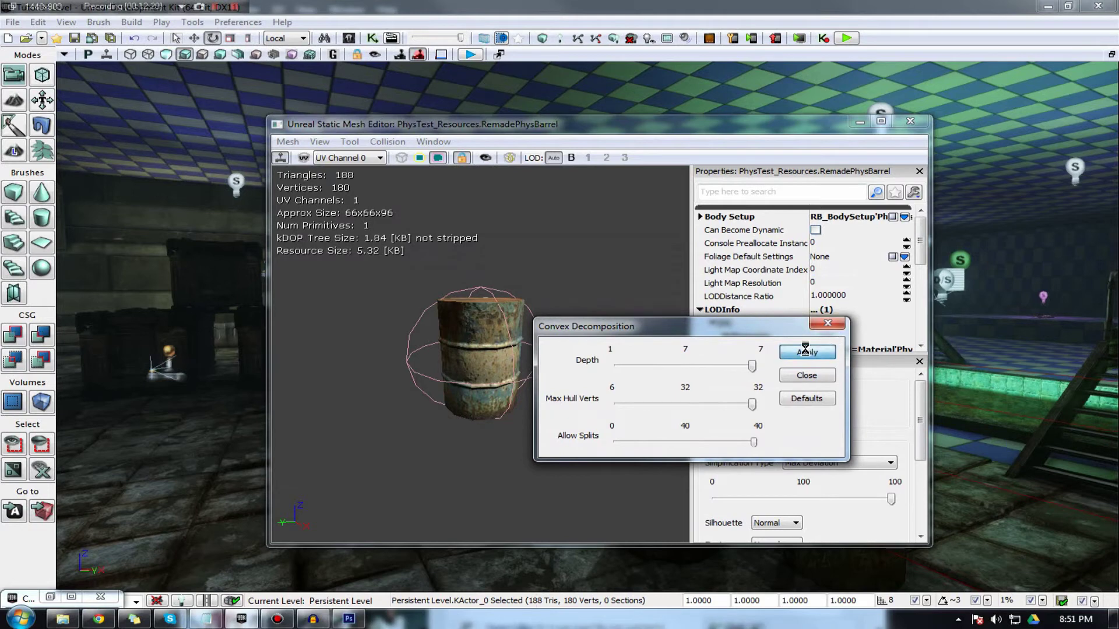
left_click_drag(549, 259, 416, 185)
mouse_move(349, 344)
left_mouse_down()
mouse_move(295, 344)
mouse_move(326, 373)
mouse_move(344, 350)
left_mouse_up()
right_click_drag(344, 350, 344, 422)
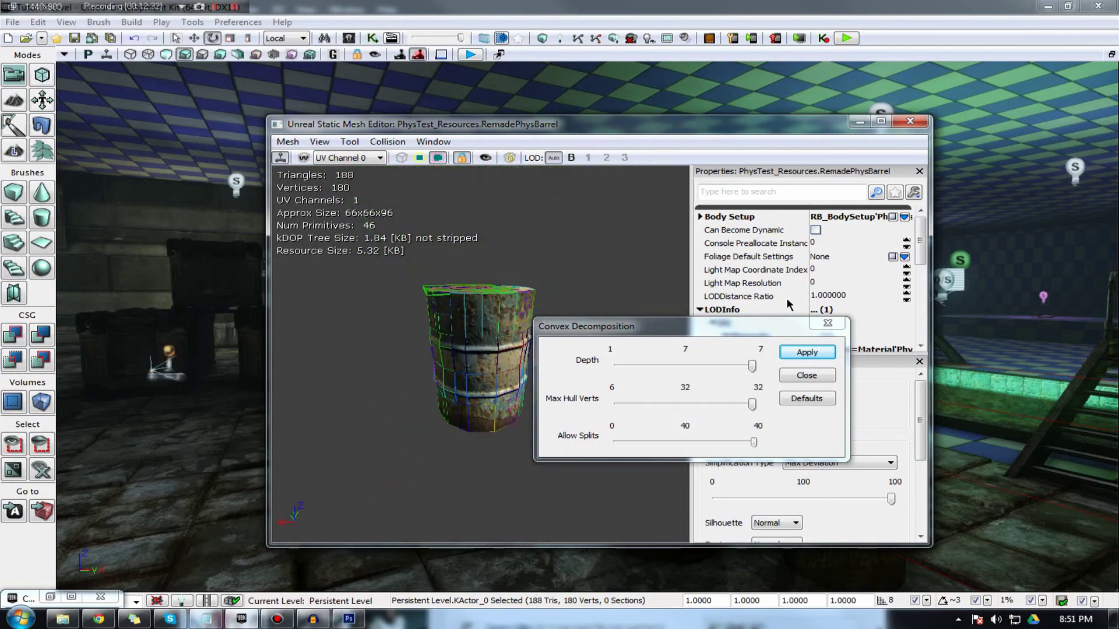
left_click(830, 325)
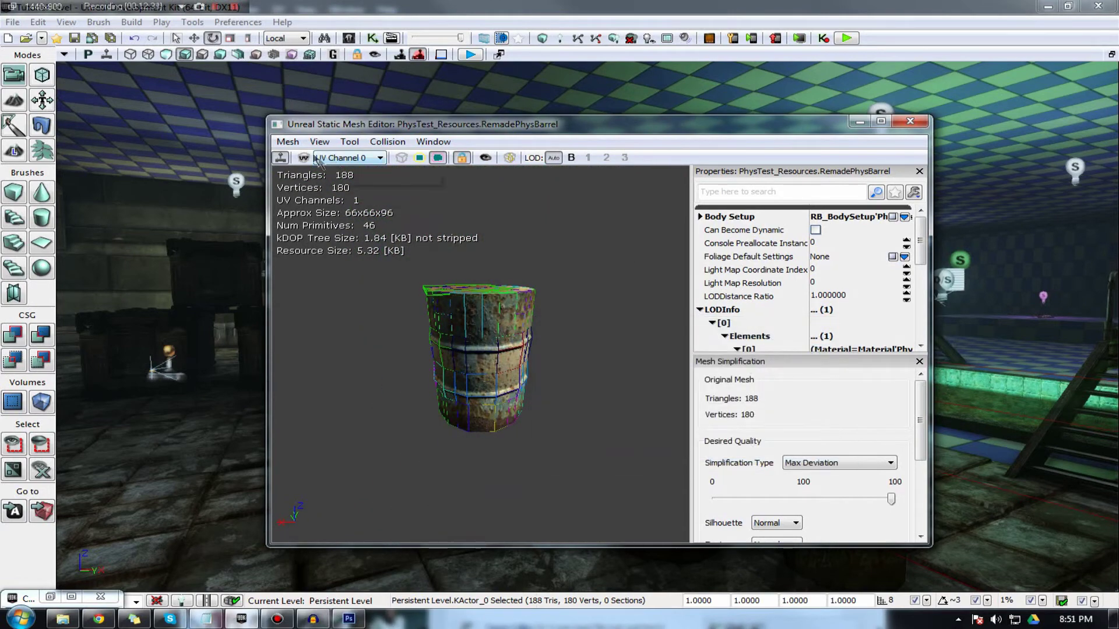
Show the UV overlay for UV Channel 0 on the barrel and look at the available UV channels.
left_click(304, 158)
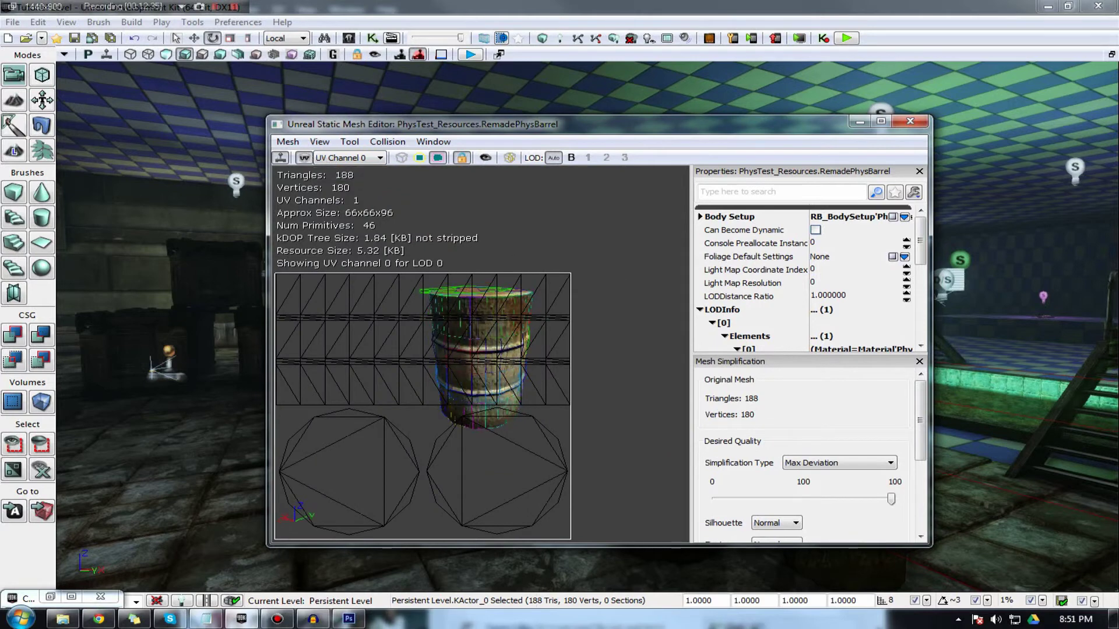
mouse_move(606, 287)
left_mouse_down()
mouse_move(603, 343)
mouse_move(618, 270)
left_mouse_up()
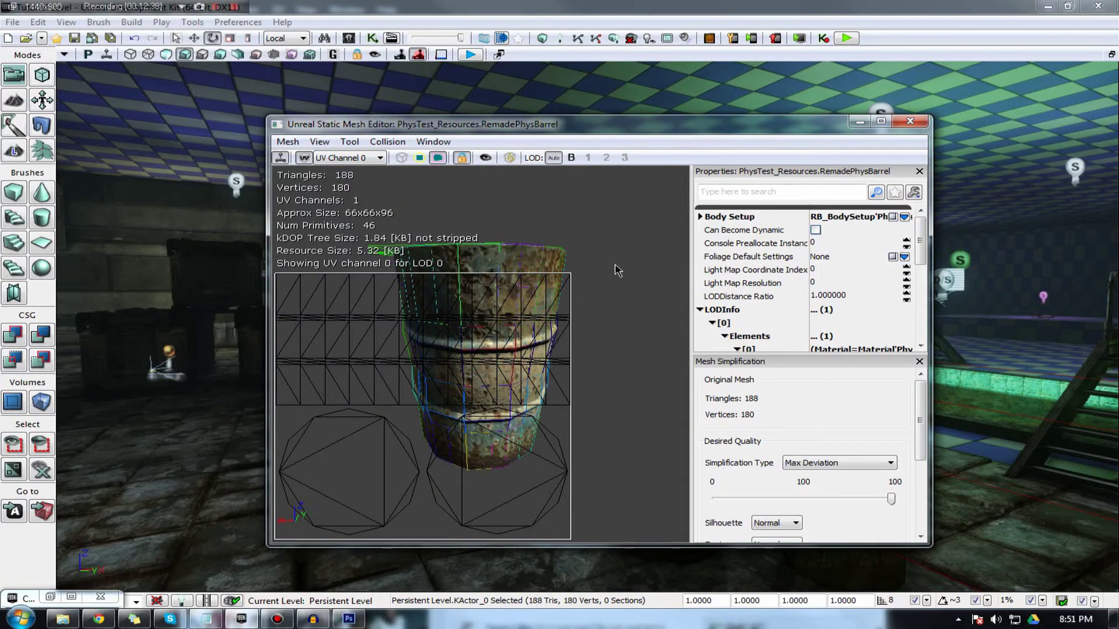
left_click(350, 158)
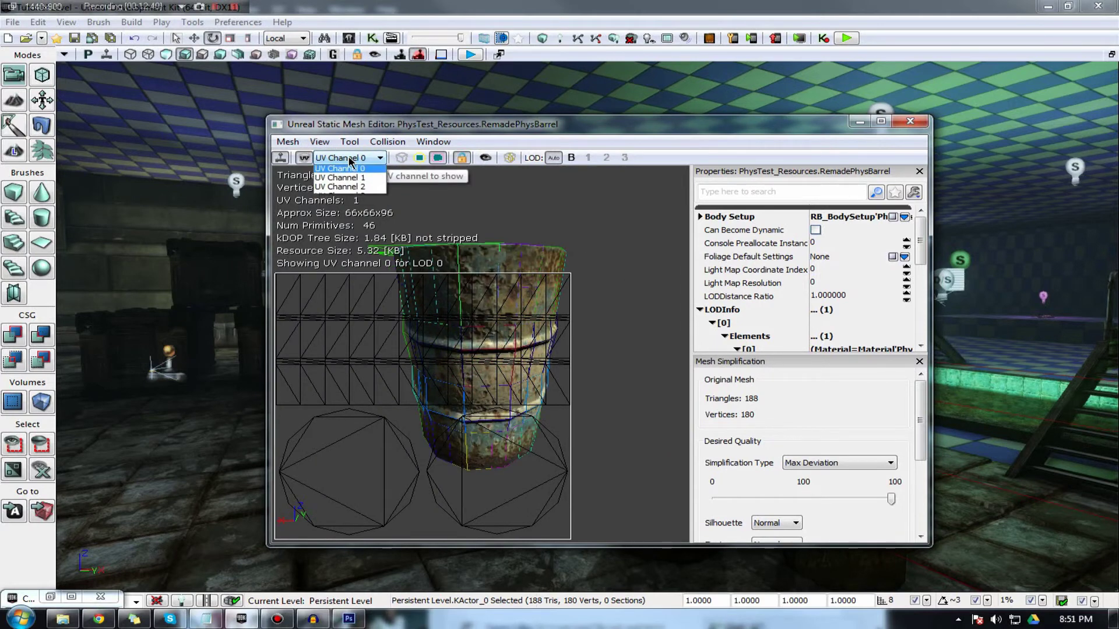
left_click(351, 158)
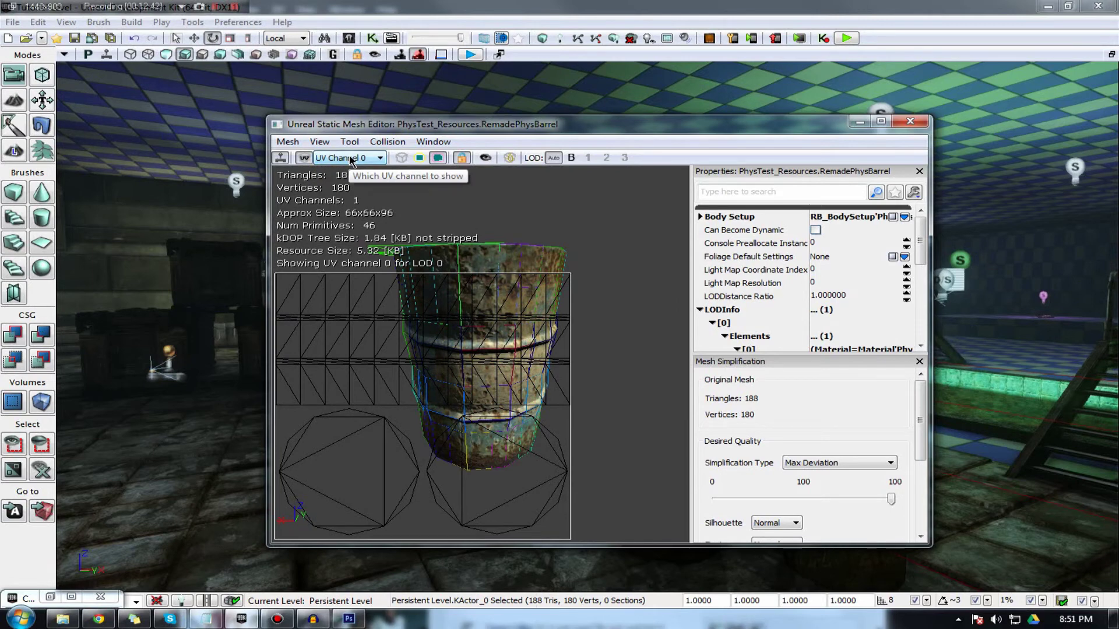
Check the barrel's UV Channels 1, 3 and 2 in the overlay and return to UV Channel 0.
left_click(350, 158)
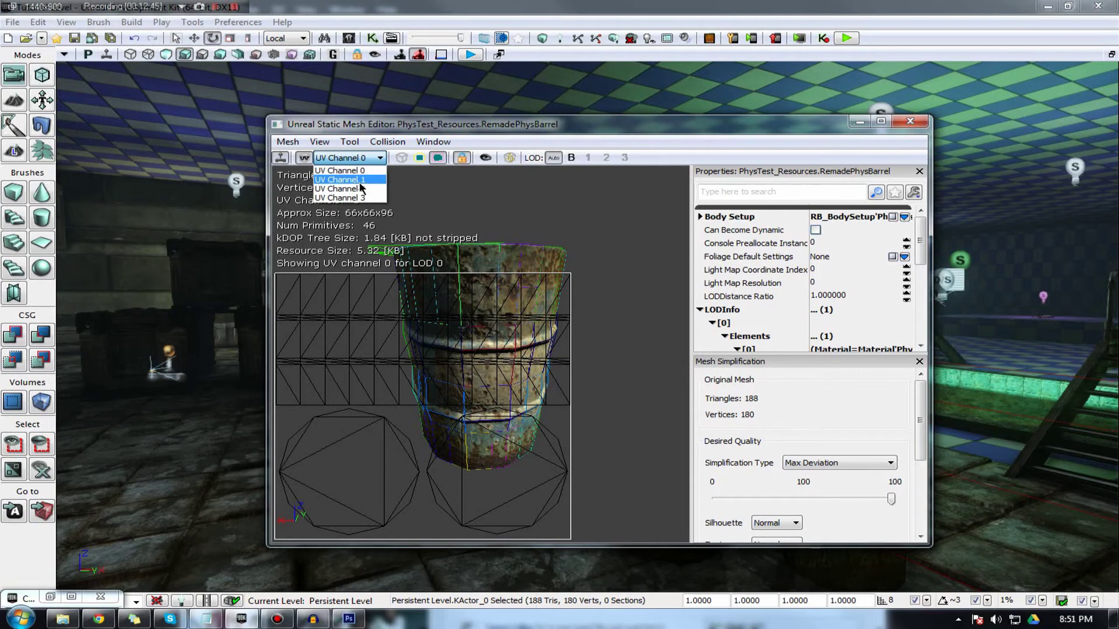
left_click(357, 179)
left_click(351, 158)
left_click(354, 198)
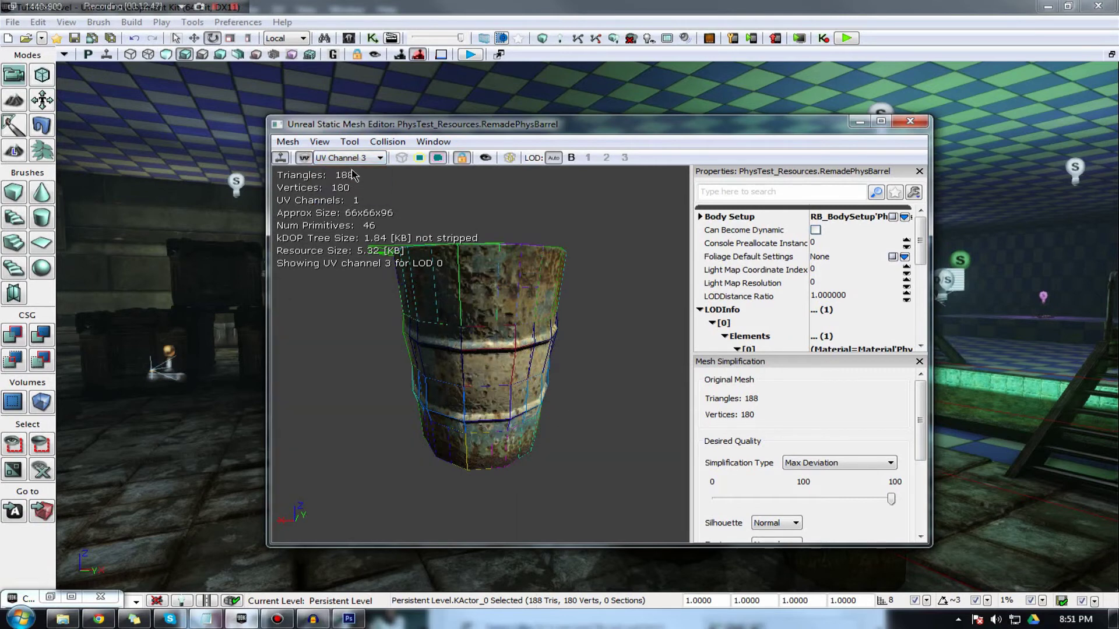
left_click(350, 158)
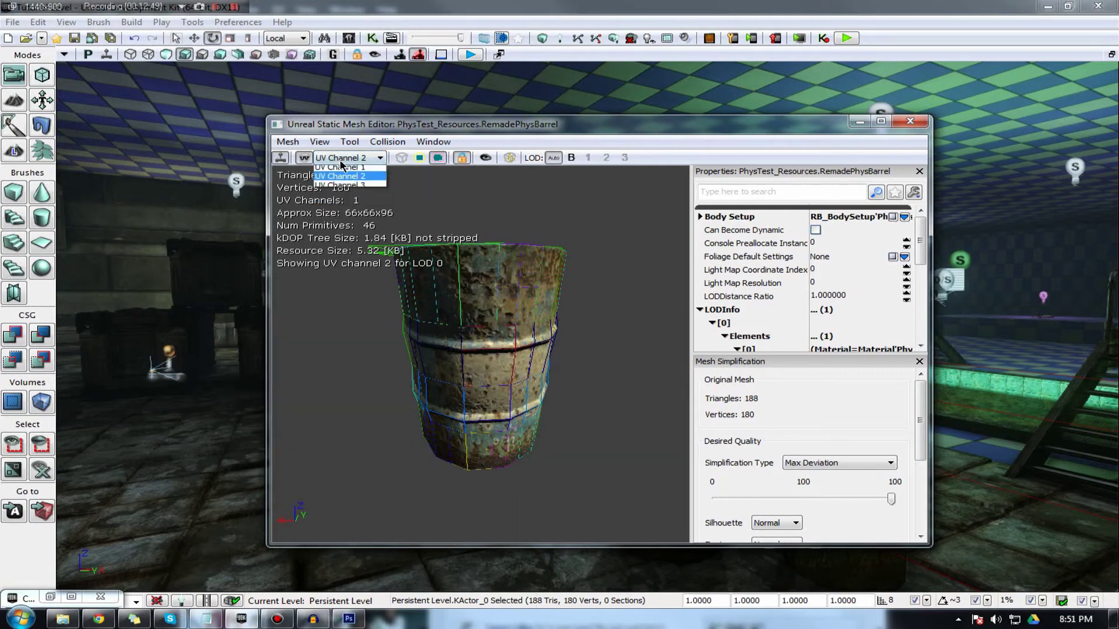
left_click(340, 170)
left_click_drag(487, 236, 489, 276)
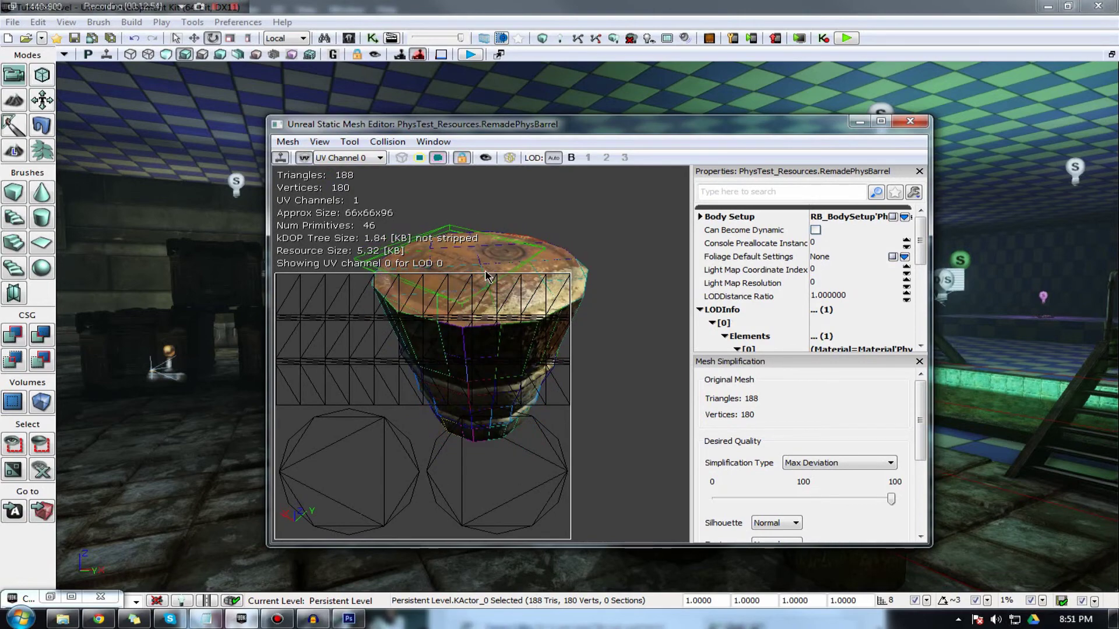
mouse_move(486, 277)
left_mouse_down()
mouse_move(486, 292)
mouse_move(483, 269)
left_mouse_up()
Compare the UV channel choices with the Light Map Coordinate Index property of the barrel mesh.
left_click(354, 158)
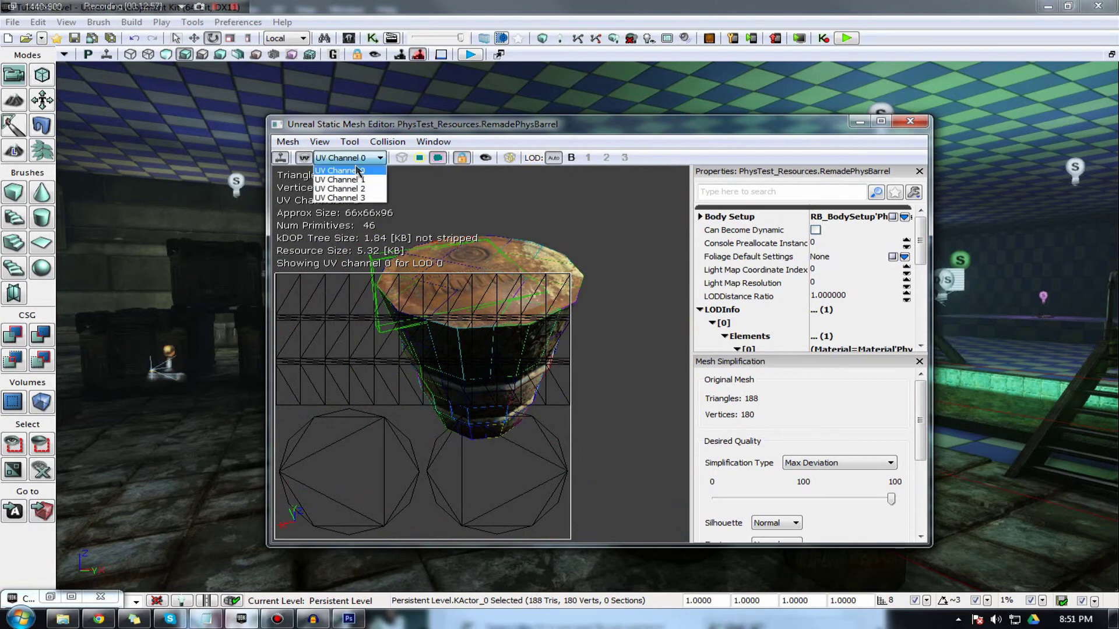
left_click(838, 274)
left_click(345, 157)
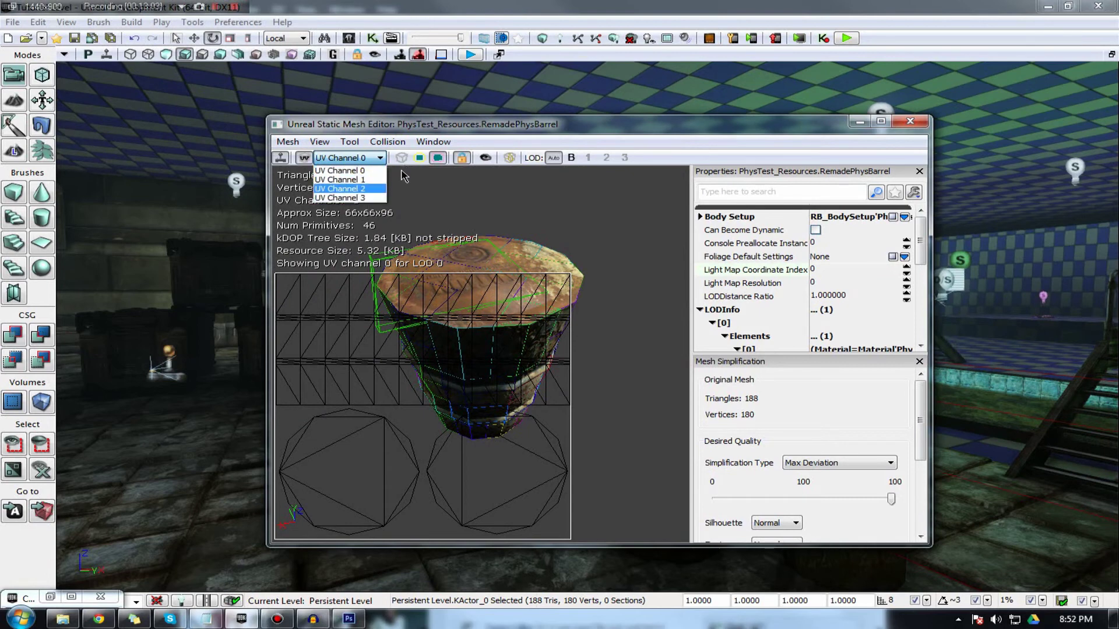
left_click(819, 271)
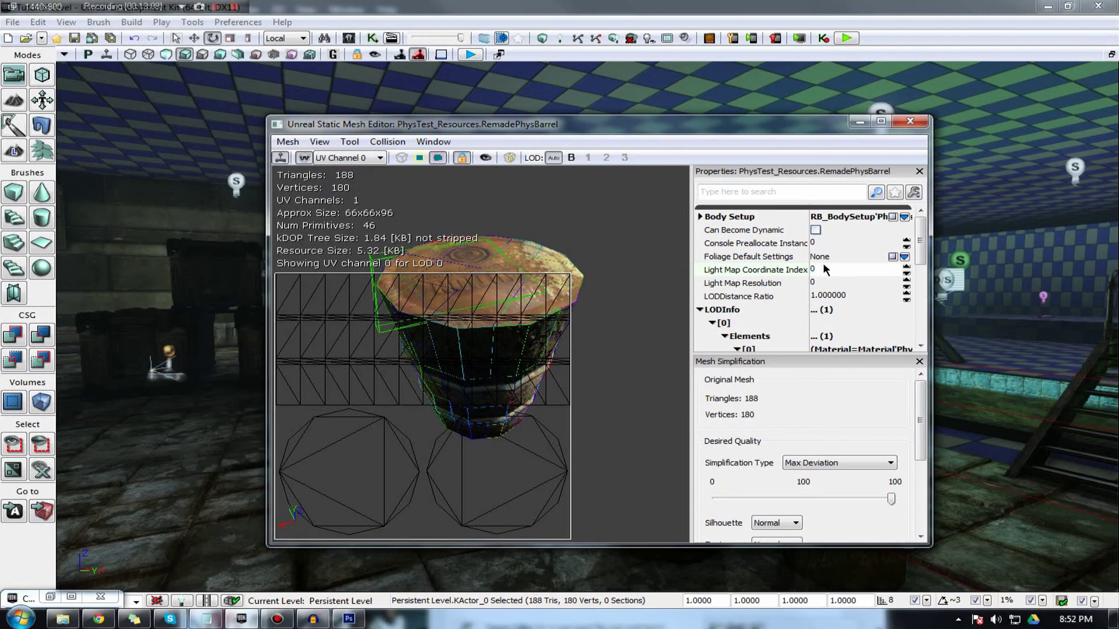
left_click(823, 266)
Review the available collision types, the Fracture Tool and the mesh LOD, UV and light map import/export commands.
left_click(388, 141)
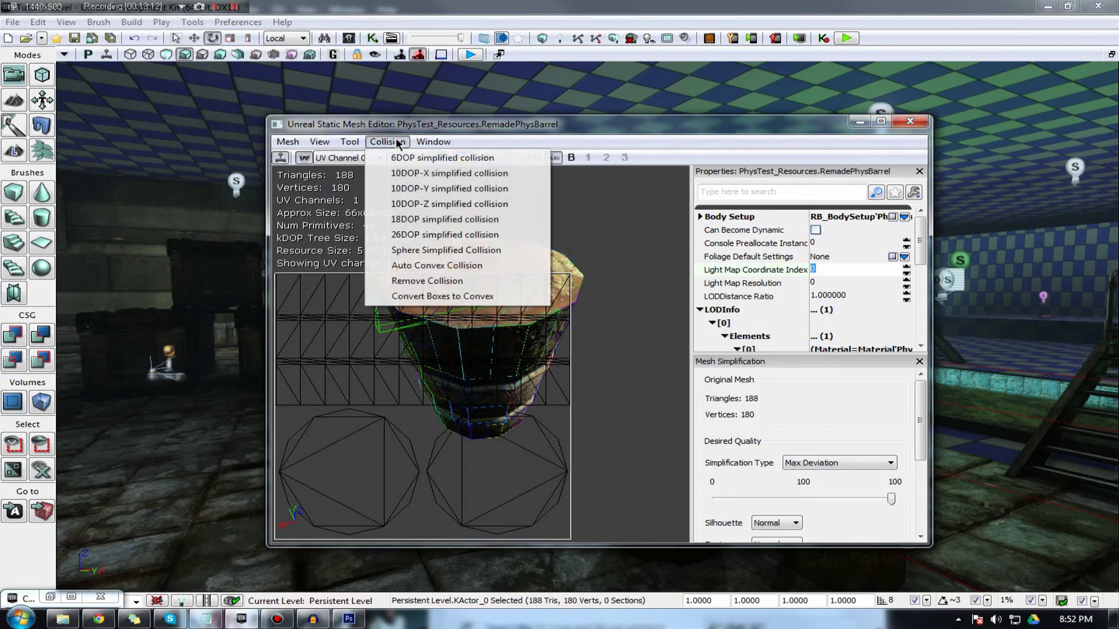
mouse_move(345, 145)
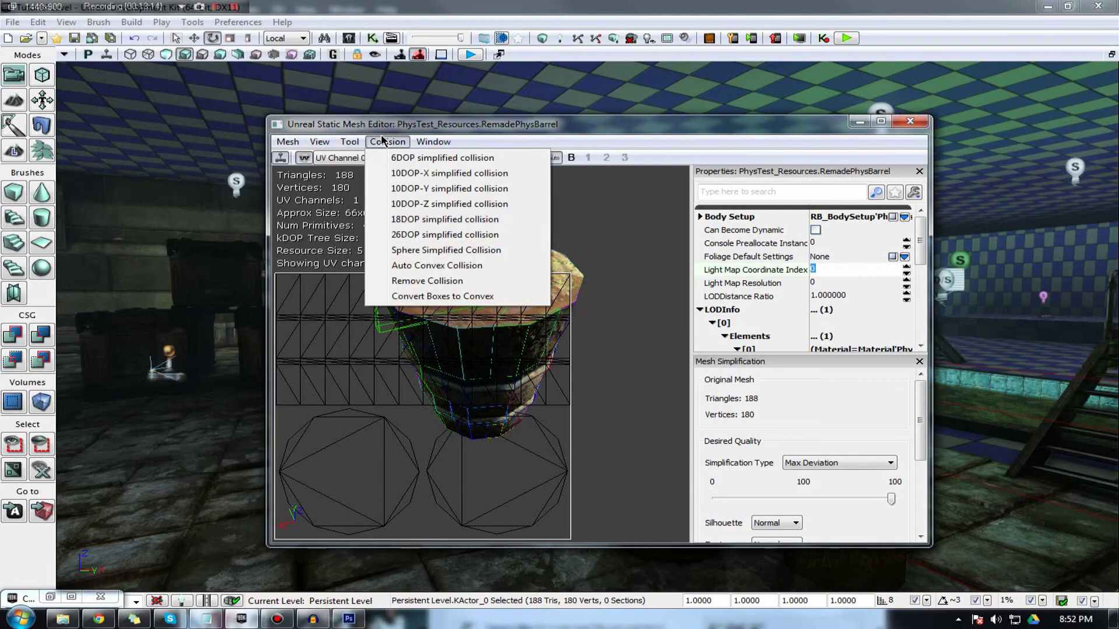
left_click(365, 129)
left_click_drag(365, 129, 431, 23)
left_click_drag(442, 42, 458, 48)
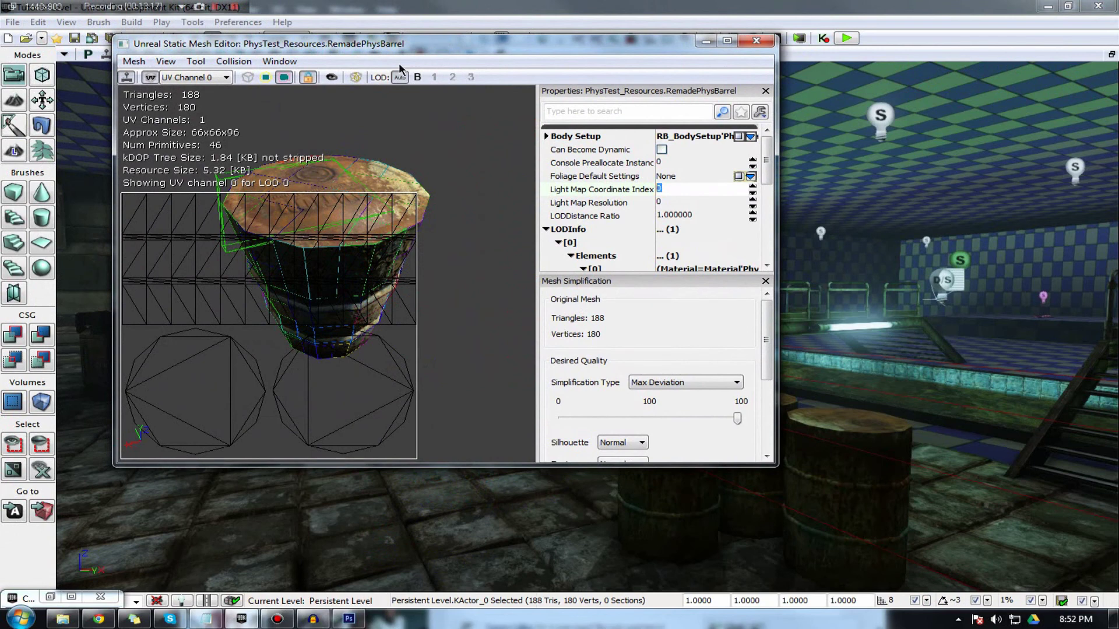
left_click(234, 62)
mouse_move(195, 61)
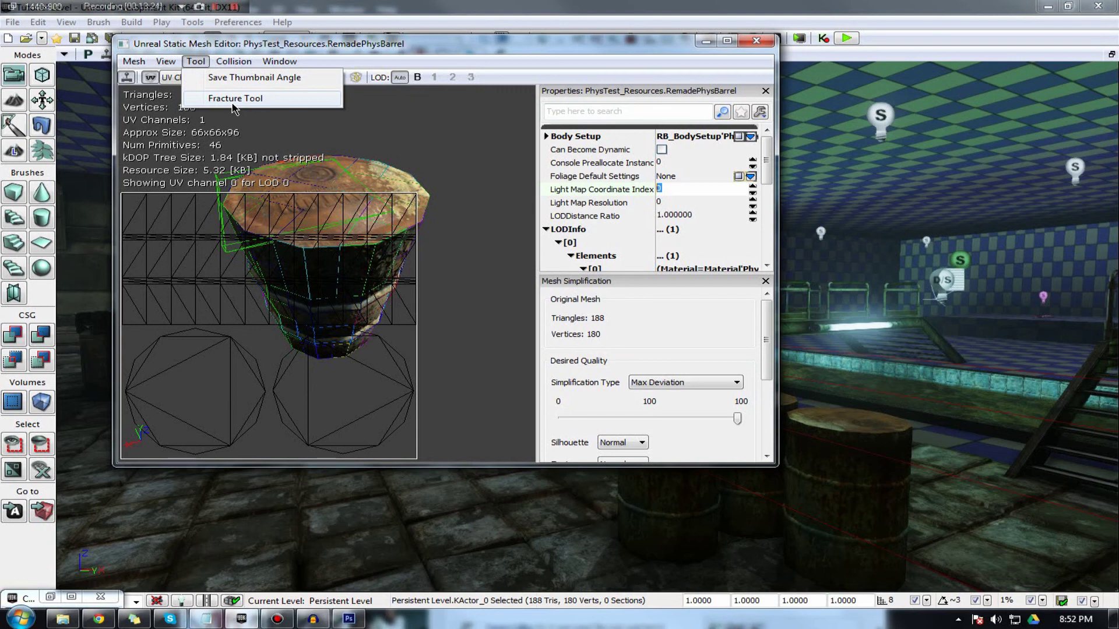
mouse_move(138, 61)
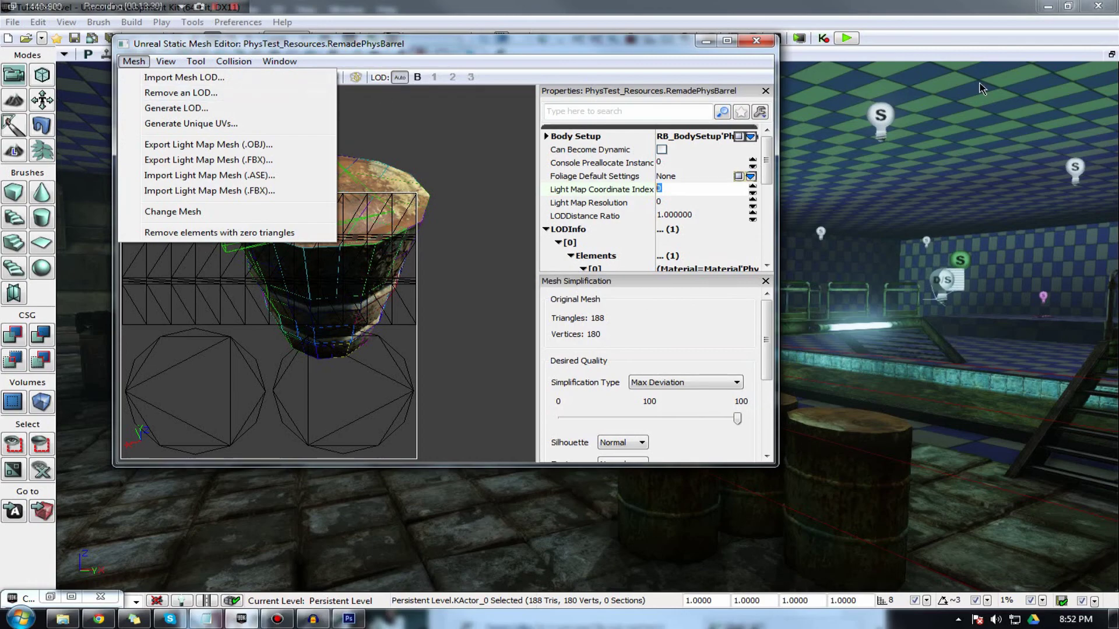
Close the Static Mesh Editor and look at the selected barrel in the level.
left_click(757, 40)
left_click(756, 41)
right_click_drag(588, 326, 810, 360)
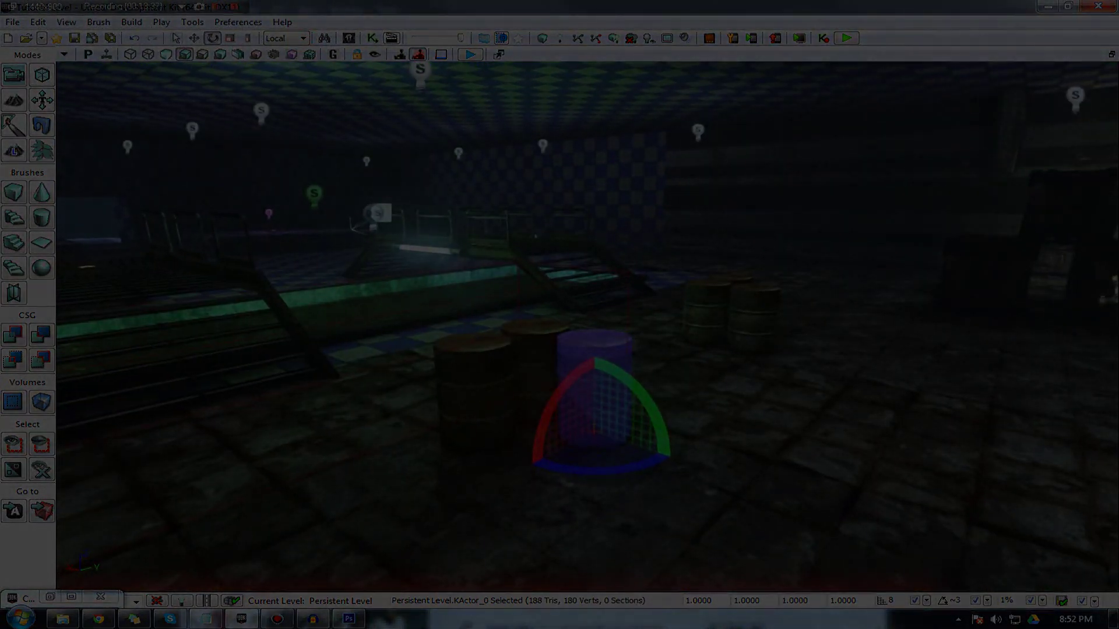